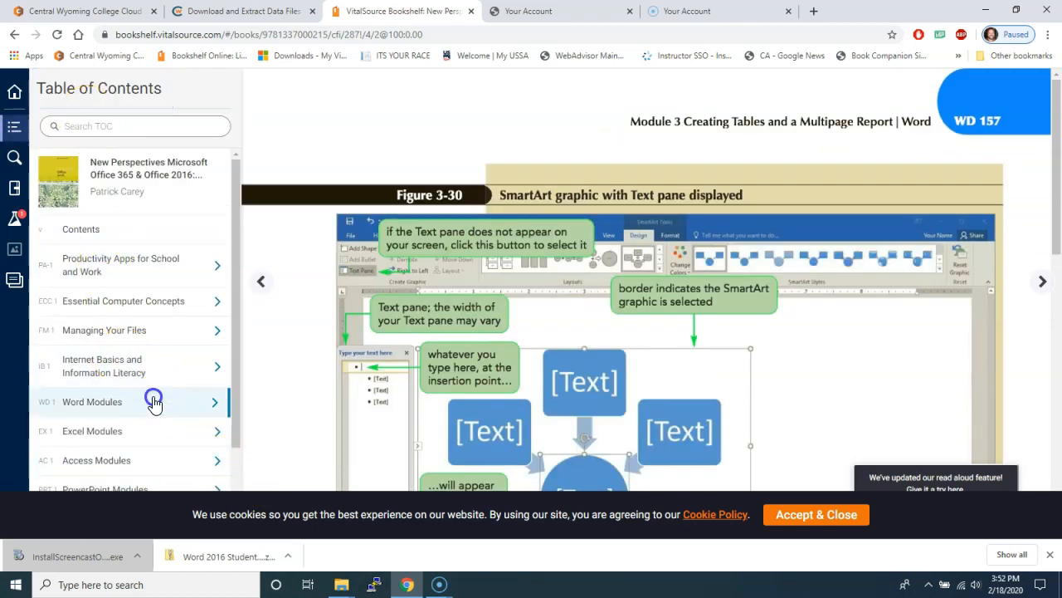
Go to the opening page of Word Module 3, Creating Tables and a Multipage Report, and hide the table of contents.
{"action": "left_click", "coordinate": [155, 398]}
{"action": "left_click", "coordinate": [139, 253]}
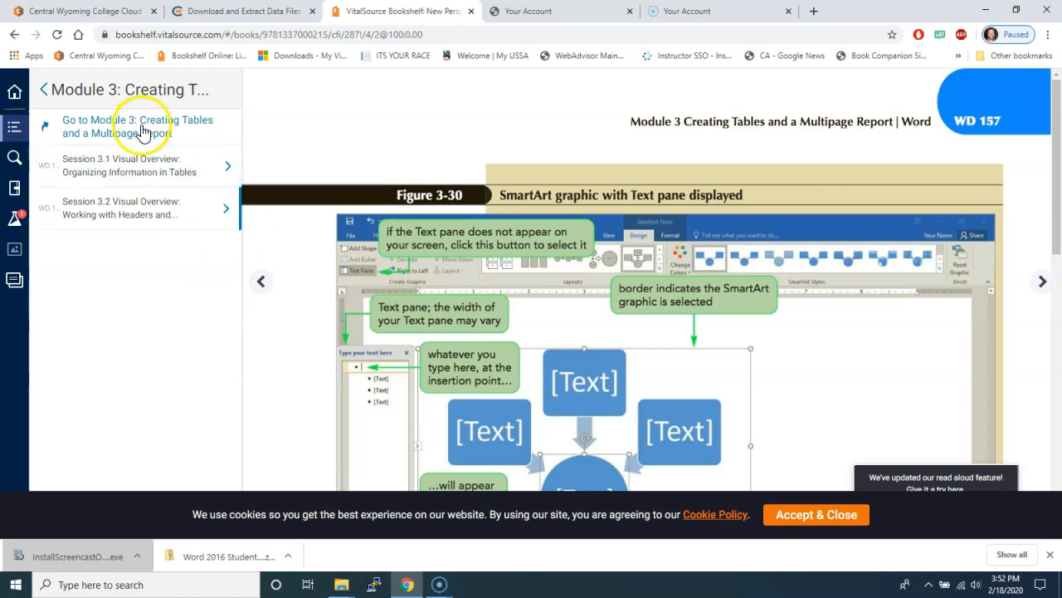
{"action": "left_click", "coordinate": [142, 129]}
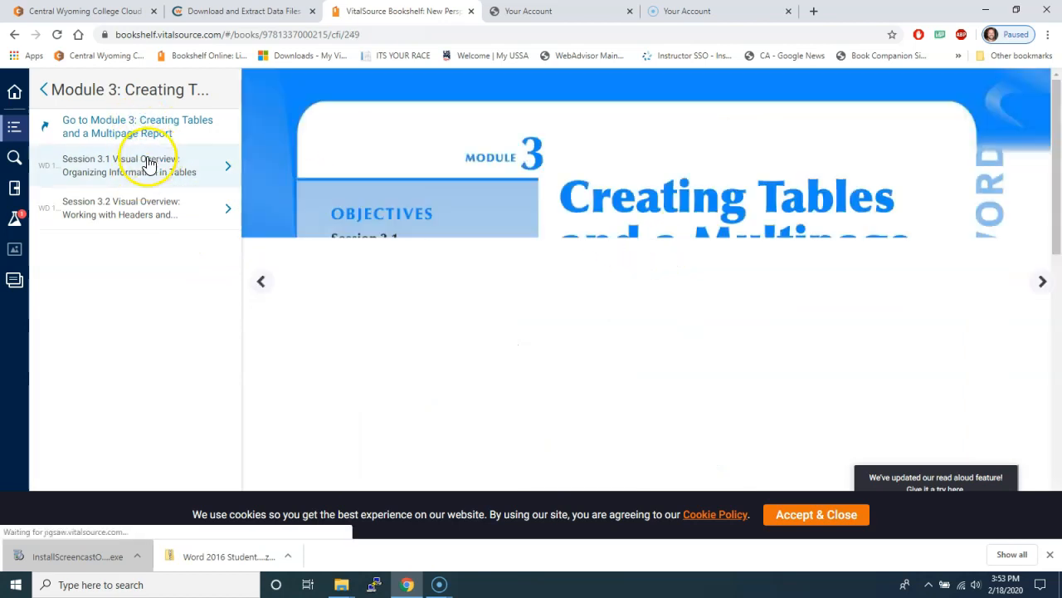
{"action": "left_click", "coordinate": [17, 125]}
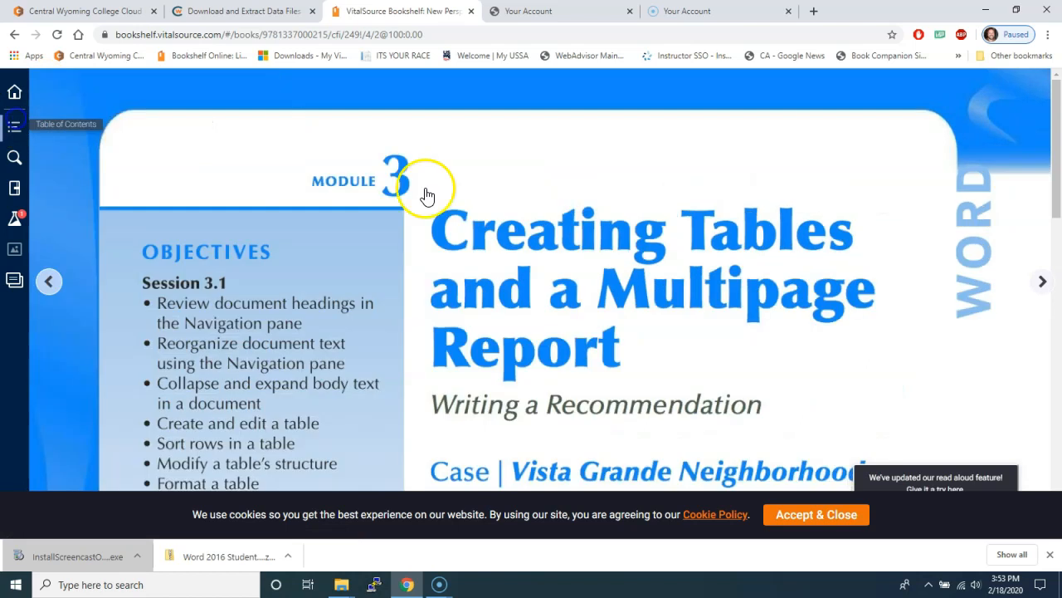
Accept the cookie notice and review the objectives and case description on the module's opening page.
{"action": "scroll", "coordinate": [704, 351], "scroll_direction": "up", "scroll_amount": 2}
{"action": "scroll", "coordinate": [703, 357], "scroll_direction": "down", "scroll_amount": 1}
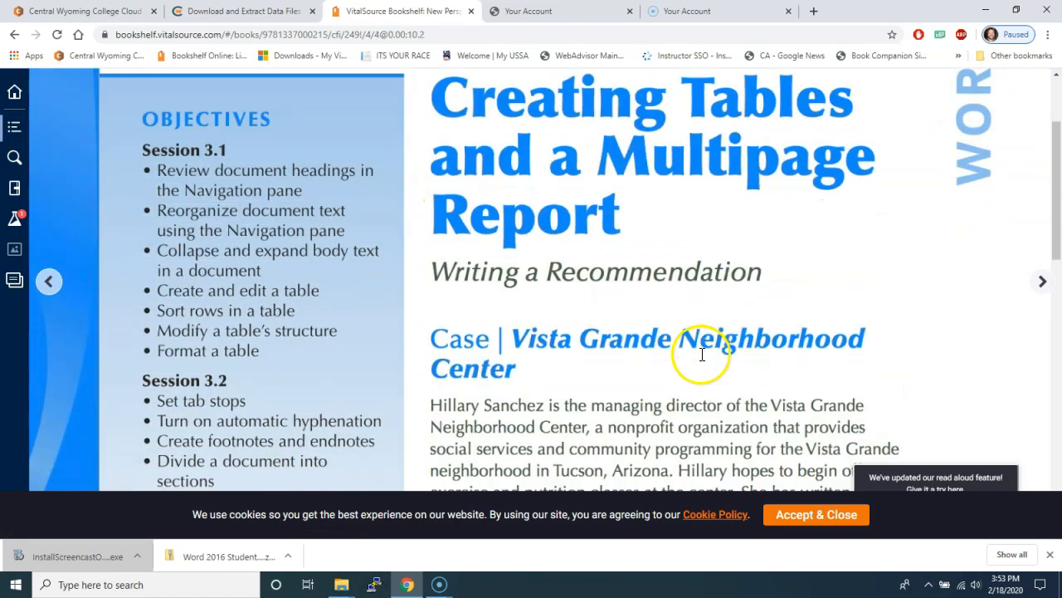
{"action": "left_click", "coordinate": [851, 515]}
{"action": "scroll", "coordinate": [642, 340], "scroll_direction": "down", "scroll_amount": 3}
{"action": "scroll", "coordinate": [641, 340], "scroll_direction": "up", "scroll_amount": 5}
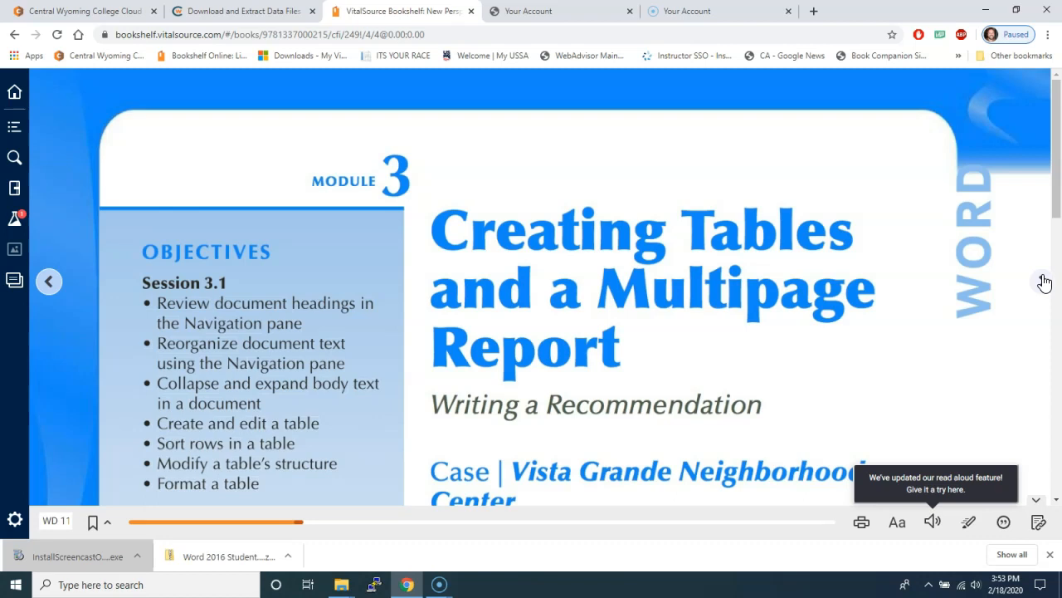
{"action": "left_click", "coordinate": [1043, 285]}
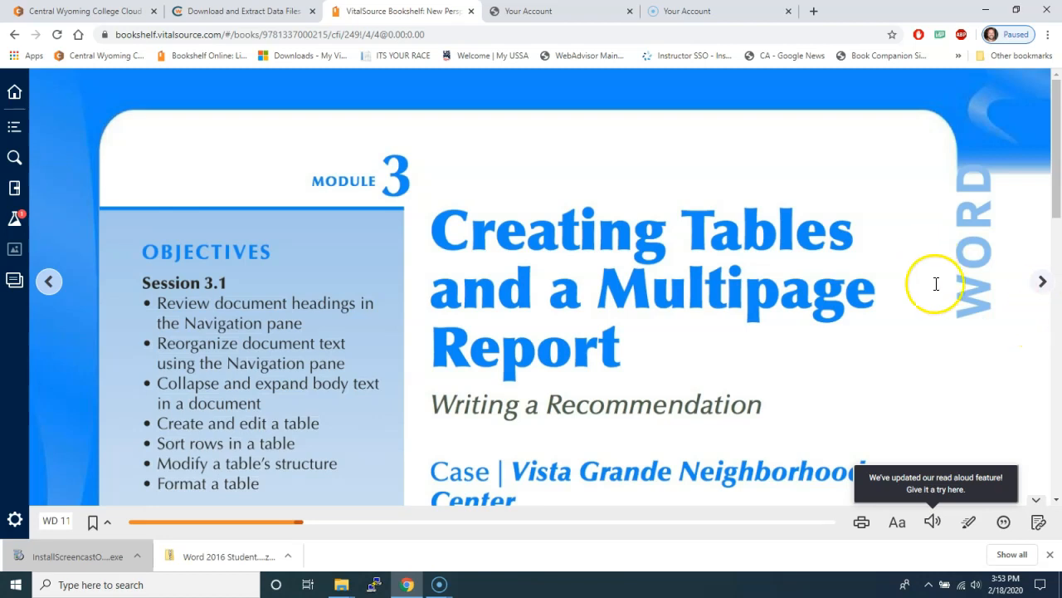
{"action": "scroll", "coordinate": [619, 289], "scroll_direction": "down", "scroll_amount": 8}
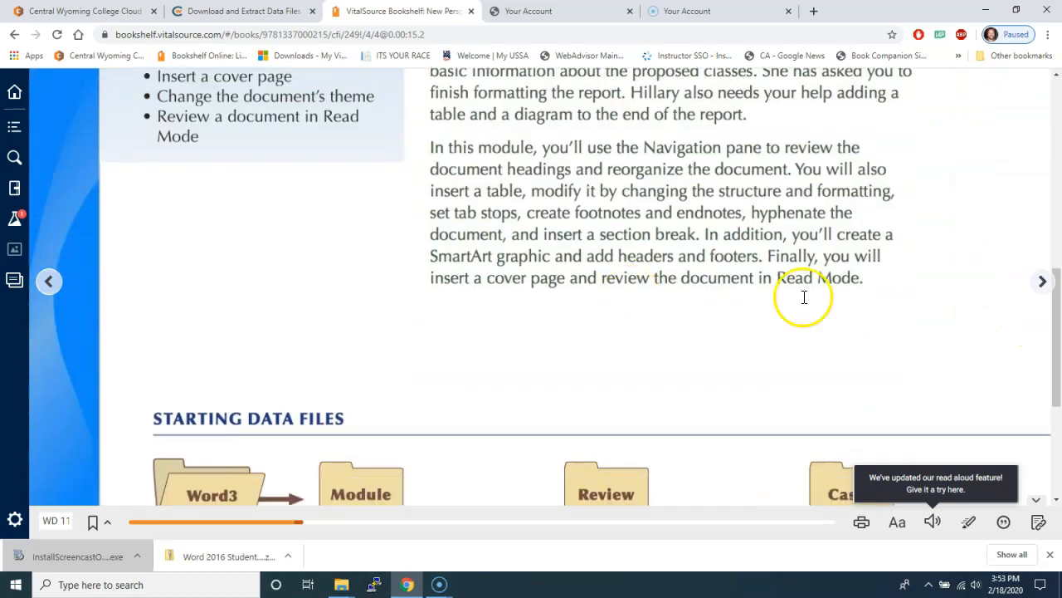
Look through the two-page visual overview on organizing information in tables.
{"action": "left_click", "coordinate": [1044, 283]}
{"action": "scroll", "coordinate": [508, 415], "scroll_direction": "down", "scroll_amount": 5}
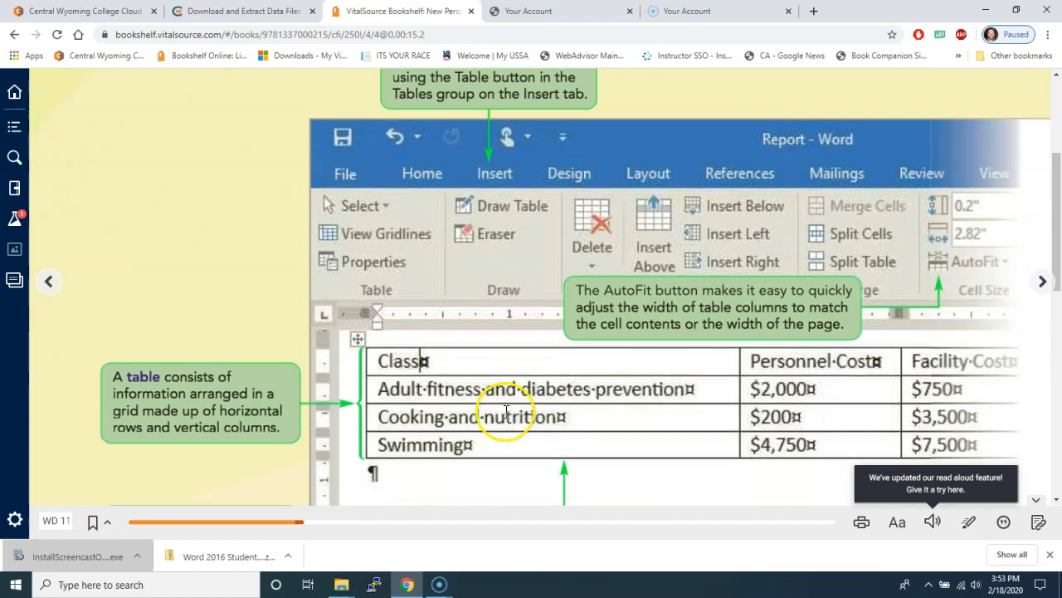
{"action": "scroll", "coordinate": [504, 409], "scroll_direction": "down", "scroll_amount": 6}
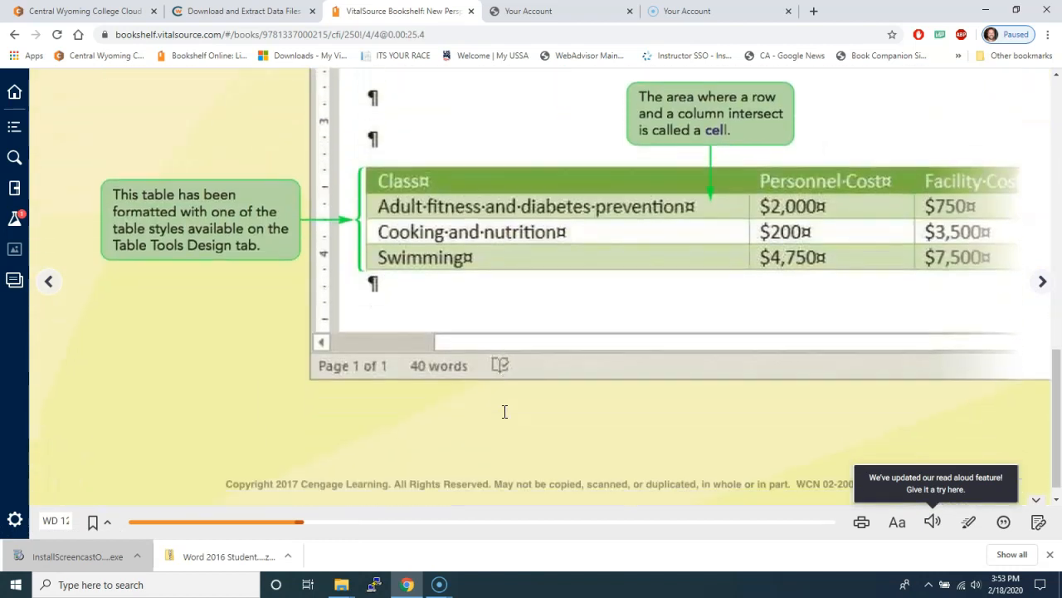
{"action": "left_click", "coordinate": [1045, 282]}
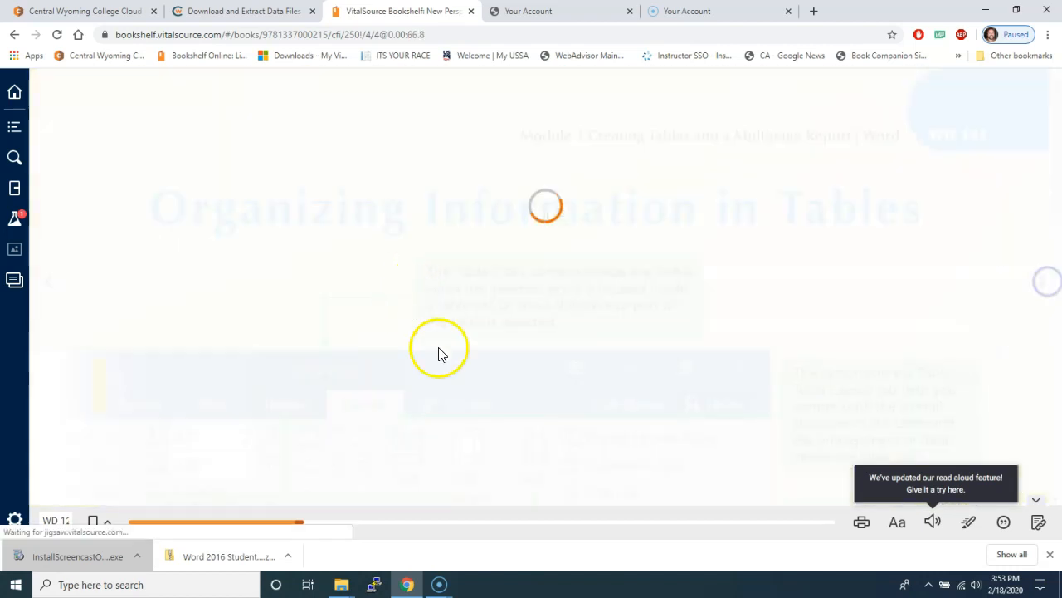
{"action": "scroll", "coordinate": [419, 379], "scroll_direction": "down", "scroll_amount": 3}
{"action": "scroll", "coordinate": [415, 381], "scroll_direction": "down", "scroll_amount": 8}
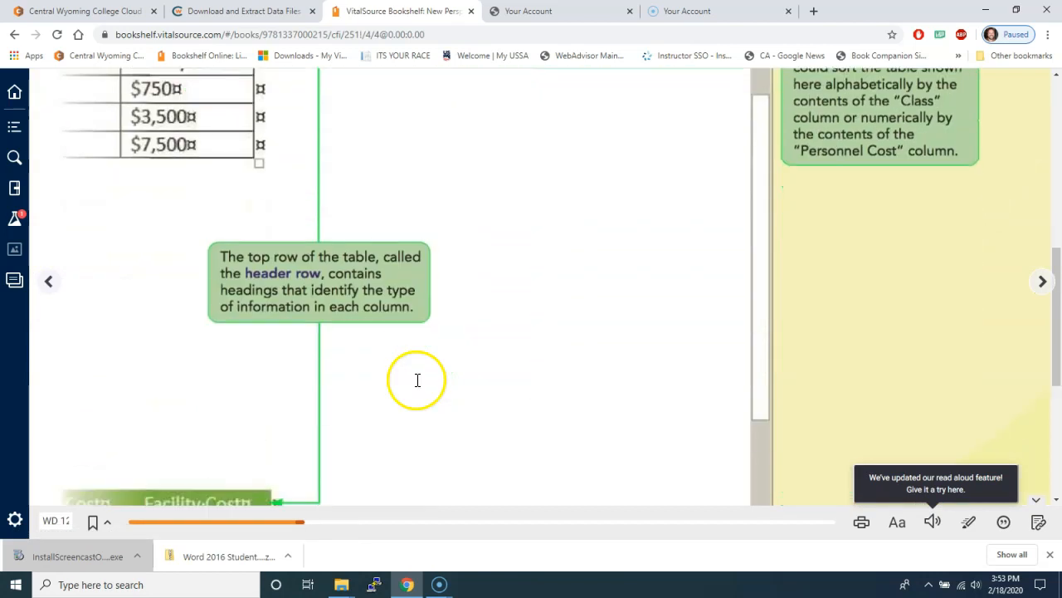
{"action": "scroll", "coordinate": [418, 383], "scroll_direction": "down", "scroll_amount": 3}
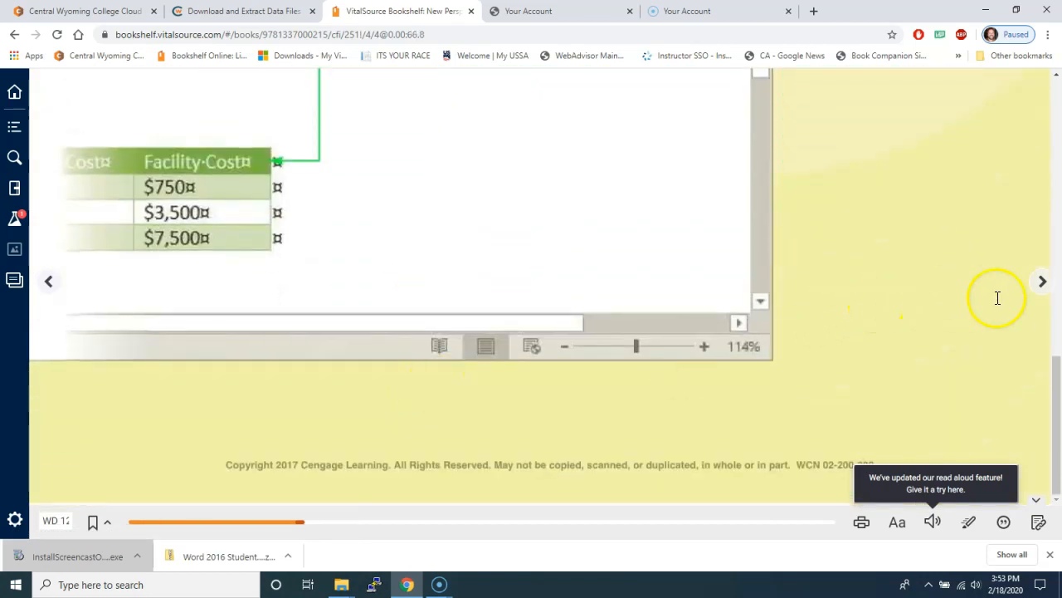
Read page WD 122 on working with headings in the Navigation pane, down to the first two exercise steps.
{"action": "left_click", "coordinate": [1042, 282]}
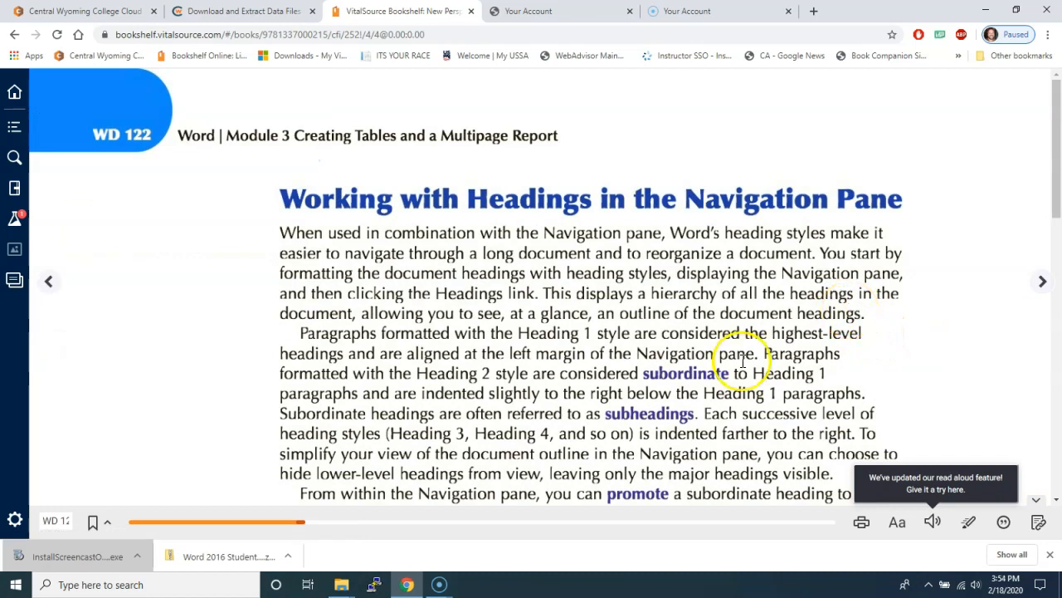
{"action": "scroll", "coordinate": [318, 363], "scroll_direction": "down", "scroll_amount": 5}
{"action": "scroll", "coordinate": [318, 363], "scroll_direction": "down", "scroll_amount": 3}
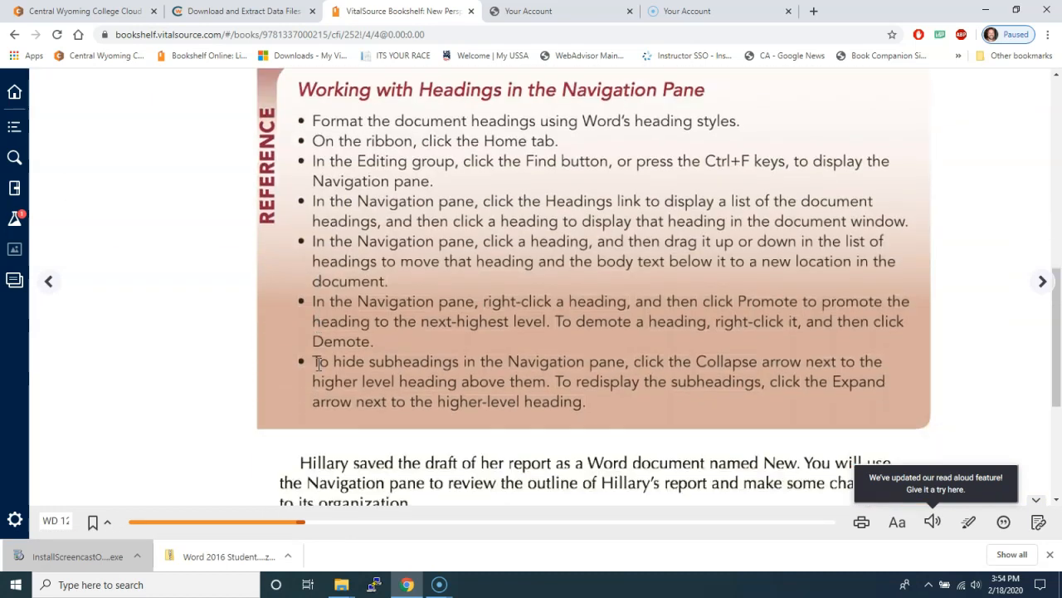
{"action": "scroll", "coordinate": [304, 434], "scroll_direction": "down", "scroll_amount": 4}
{"action": "scroll", "coordinate": [315, 368], "scroll_direction": "up", "scroll_amount": 2}
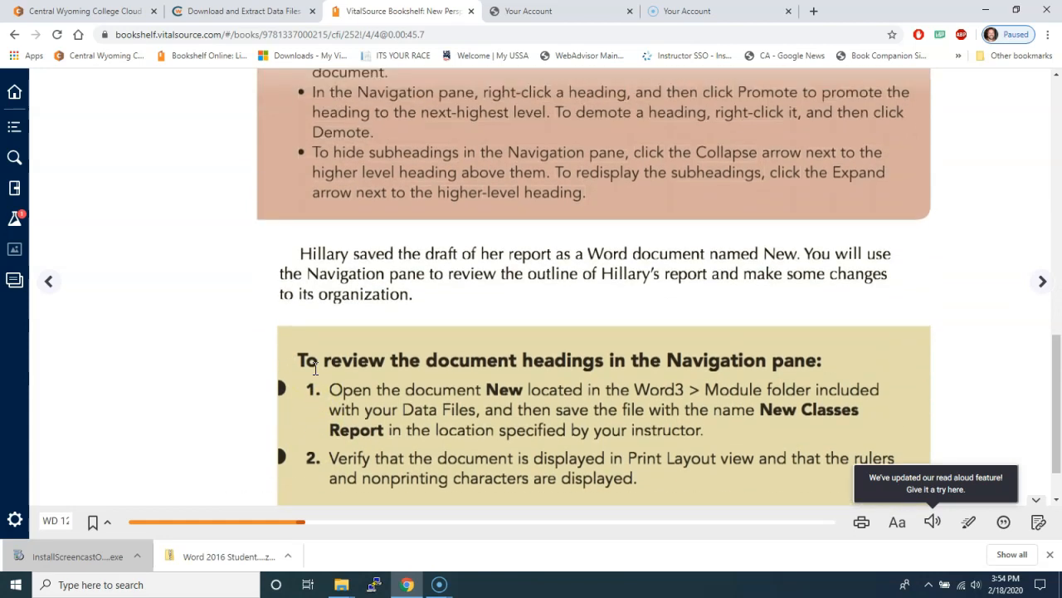
{"action": "scroll", "coordinate": [315, 369], "scroll_direction": "down", "scroll_amount": 2}
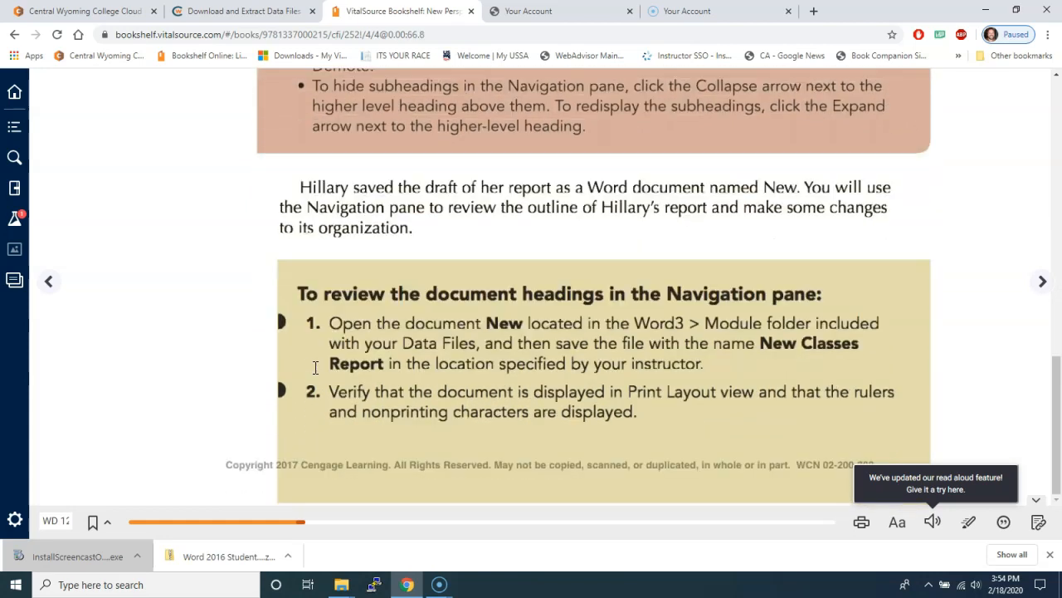
{"action": "scroll", "coordinate": [315, 368], "scroll_direction": "up", "scroll_amount": 10}
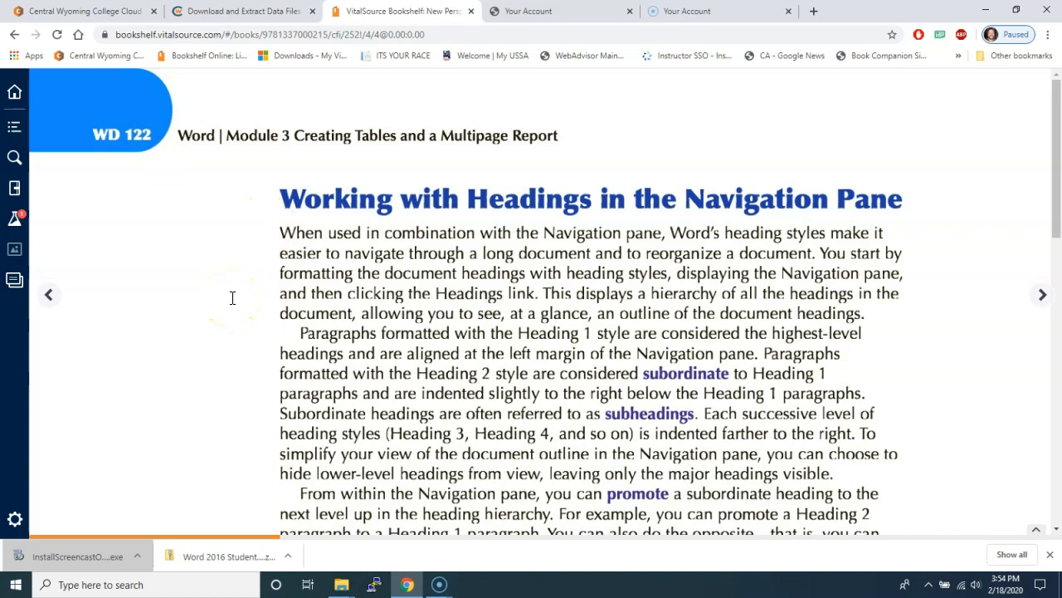
{"action": "scroll", "coordinate": [233, 297], "scroll_direction": "down", "scroll_amount": 10}
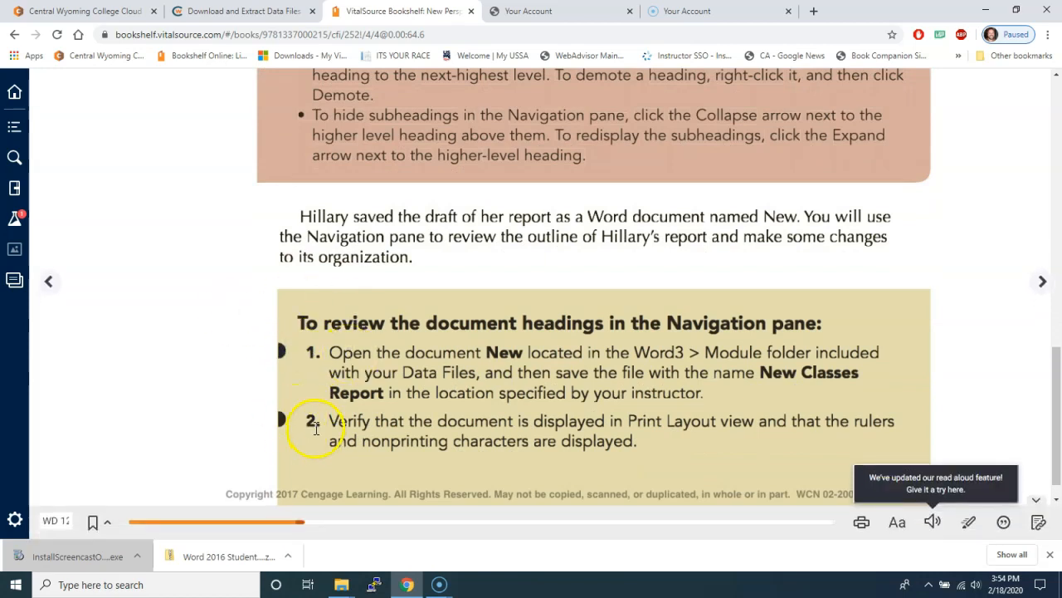
{"action": "double_click", "coordinate": [309, 353]}
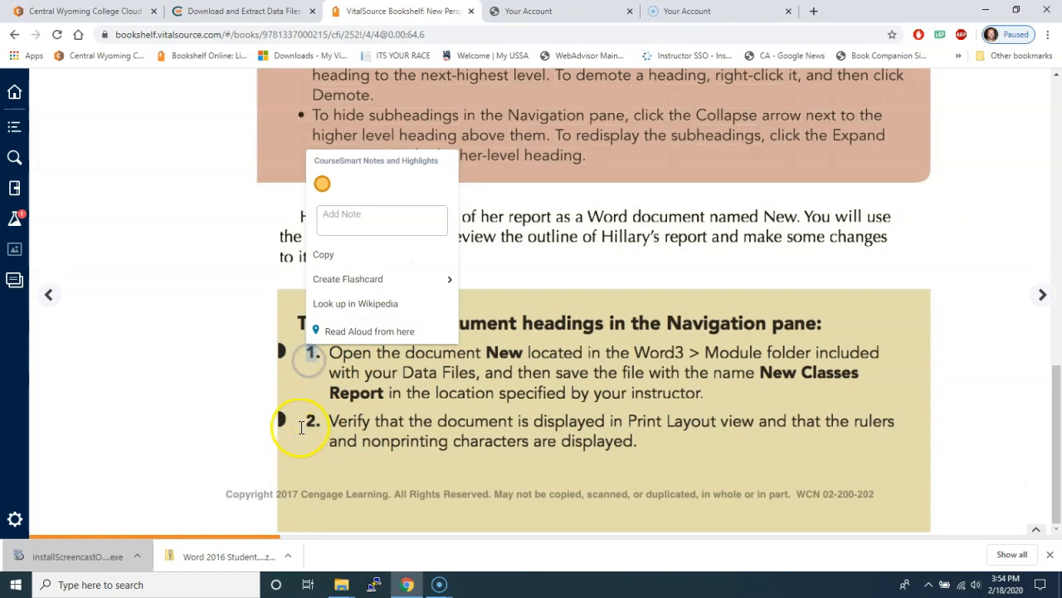
{"action": "left_click", "coordinate": [301, 428]}
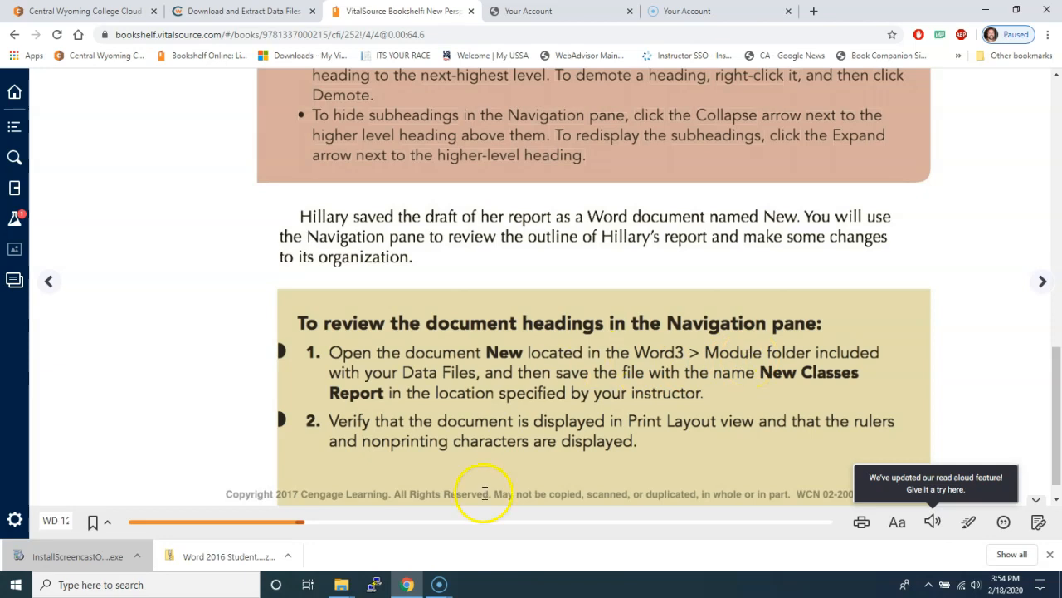
Switch to File Explorer and open the document New from the Word3 > Module folder in Word.
{"action": "left_click", "coordinate": [341, 585]}
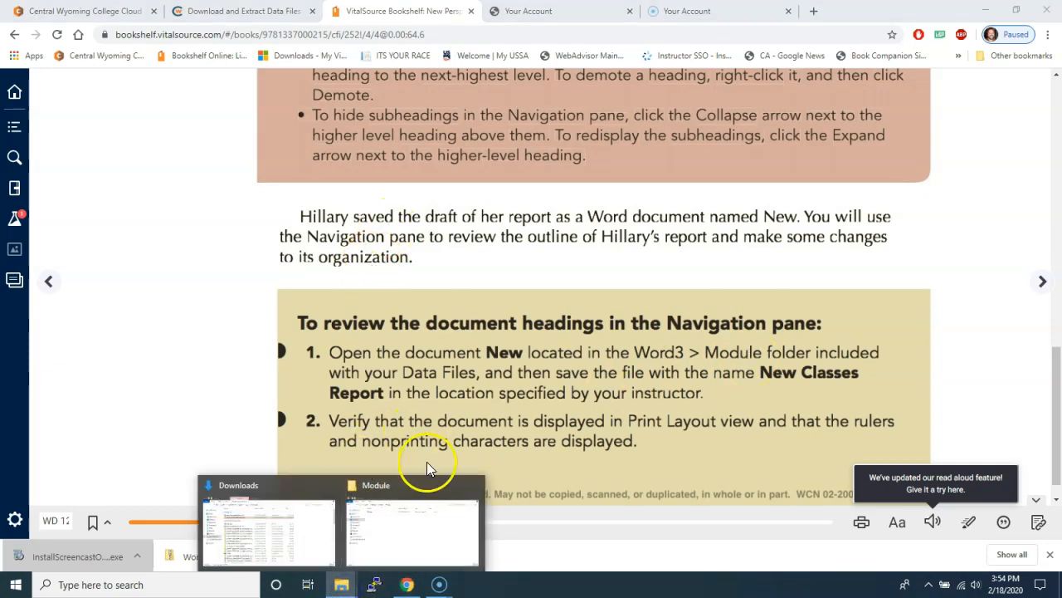
{"action": "left_click", "coordinate": [402, 531]}
{"action": "left_click", "coordinate": [275, 220]}
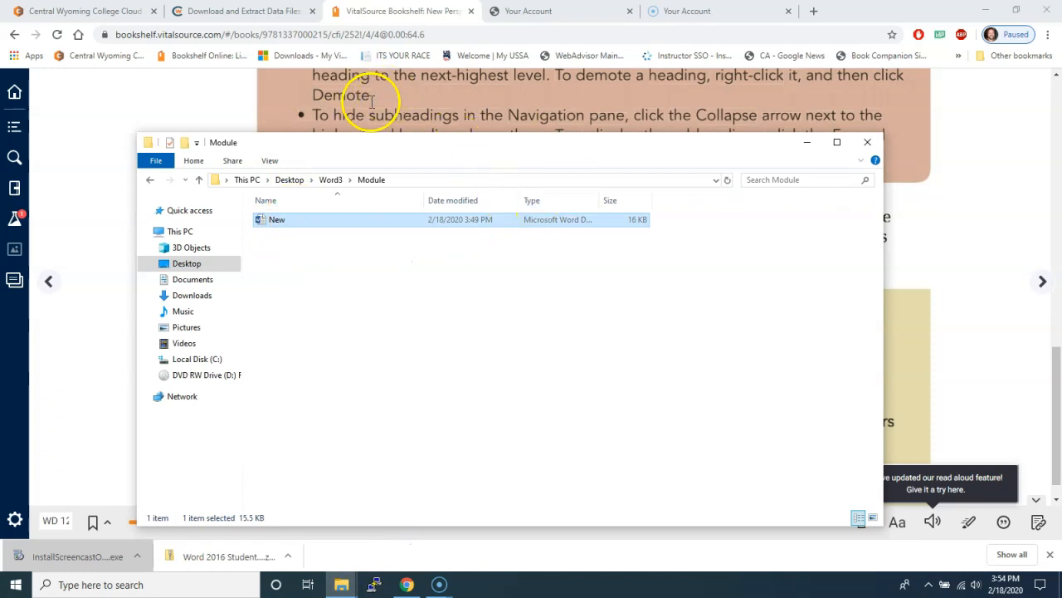
{"action": "double_click", "coordinate": [265, 229]}
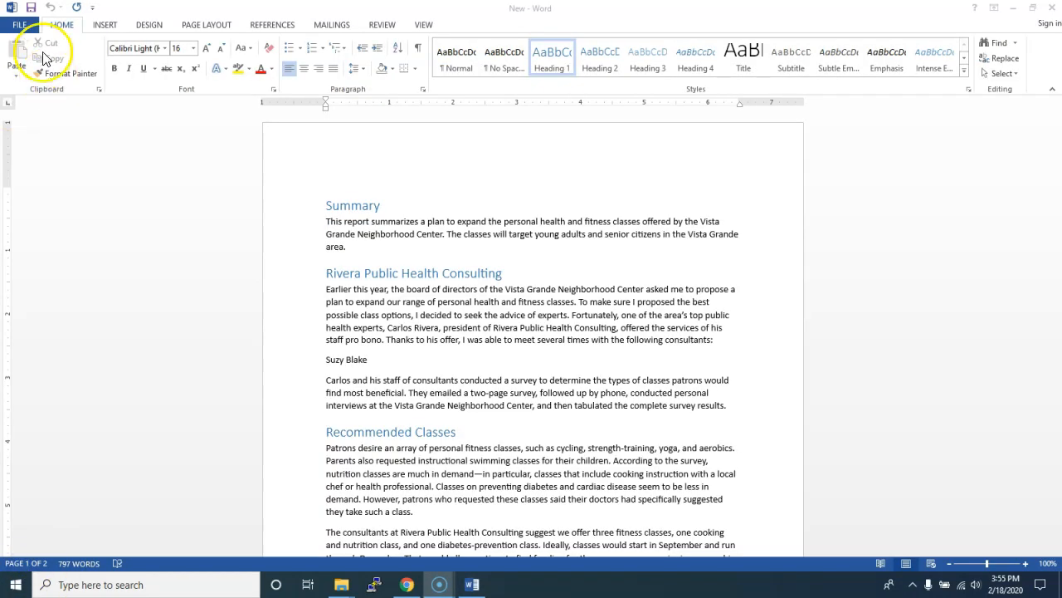
Save a copy of the document in the Module folder as "mrh New Classes".
{"action": "left_click", "coordinate": [43, 58]}
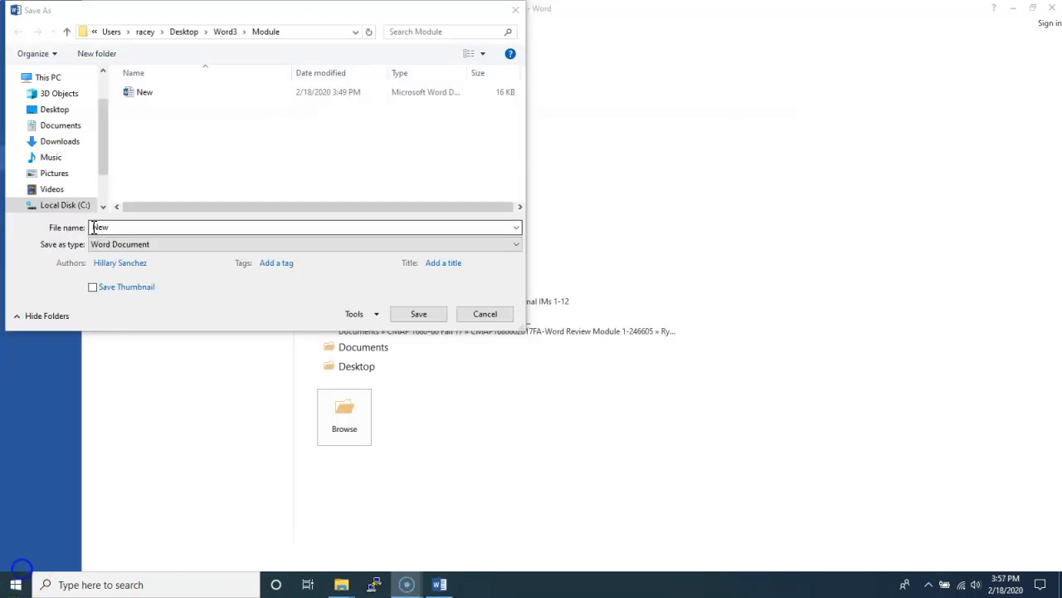
{"action": "left_click", "coordinate": [156, 247]}
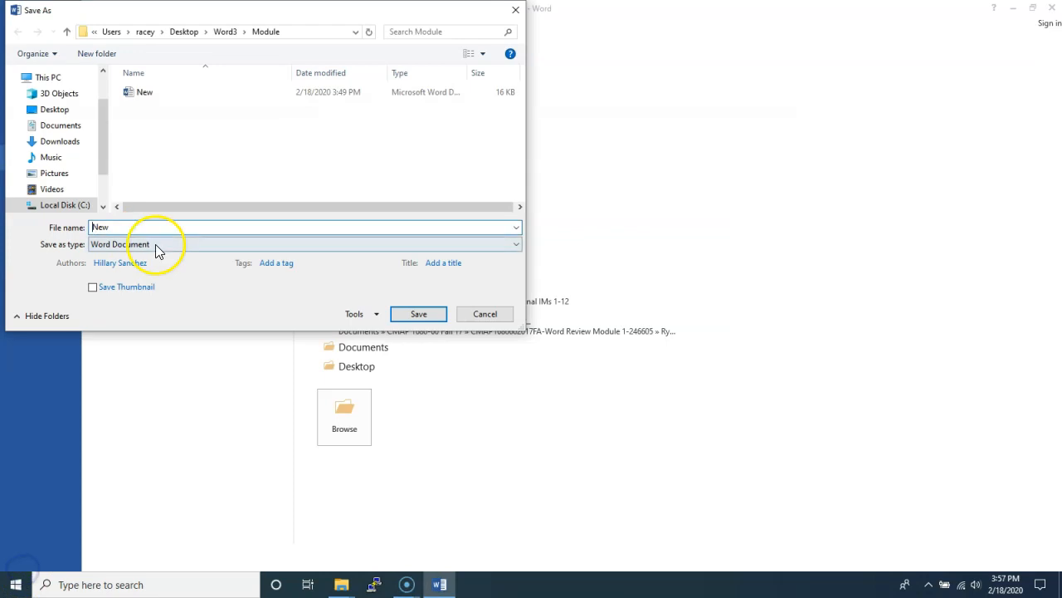
{"action": "type", "text": "mrh"}
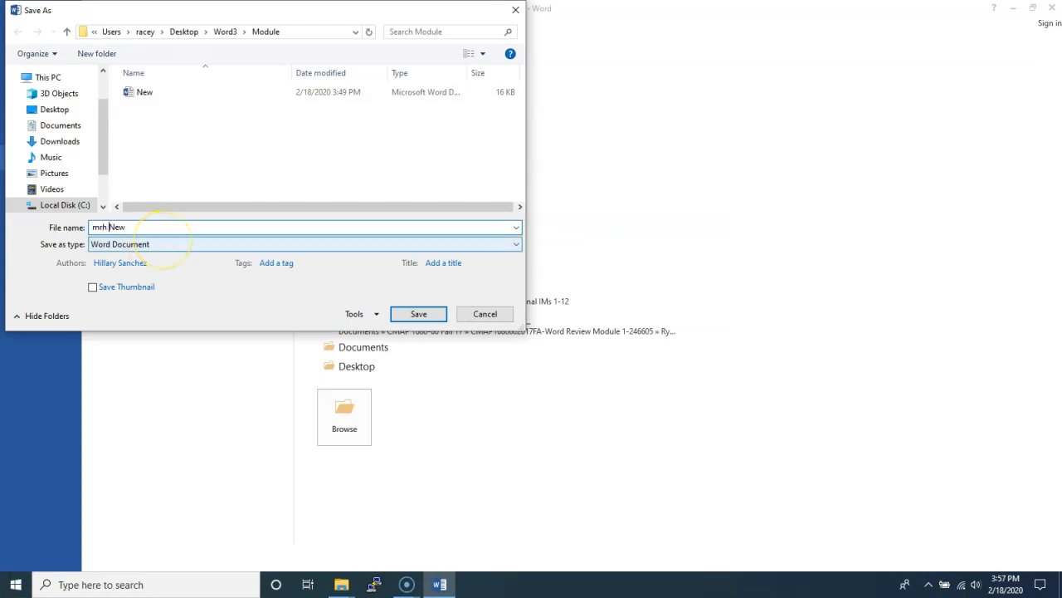
{"action": "left_click", "coordinate": [151, 224]}
{"action": "type", "text": "Classes"}
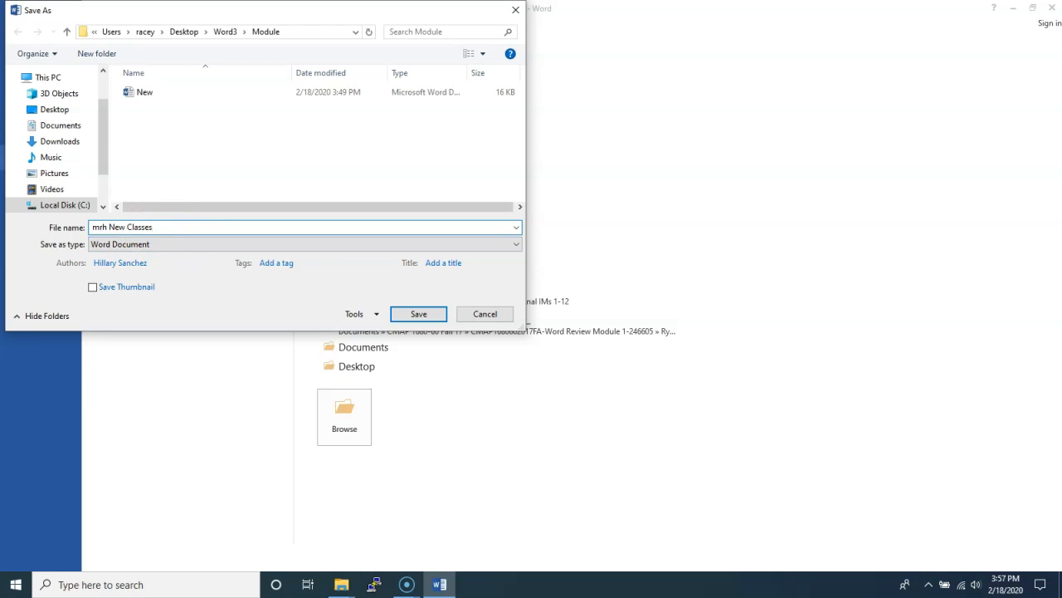
{"action": "left_click", "coordinate": [418, 314]}
{"action": "left_click", "coordinate": [463, 178]}
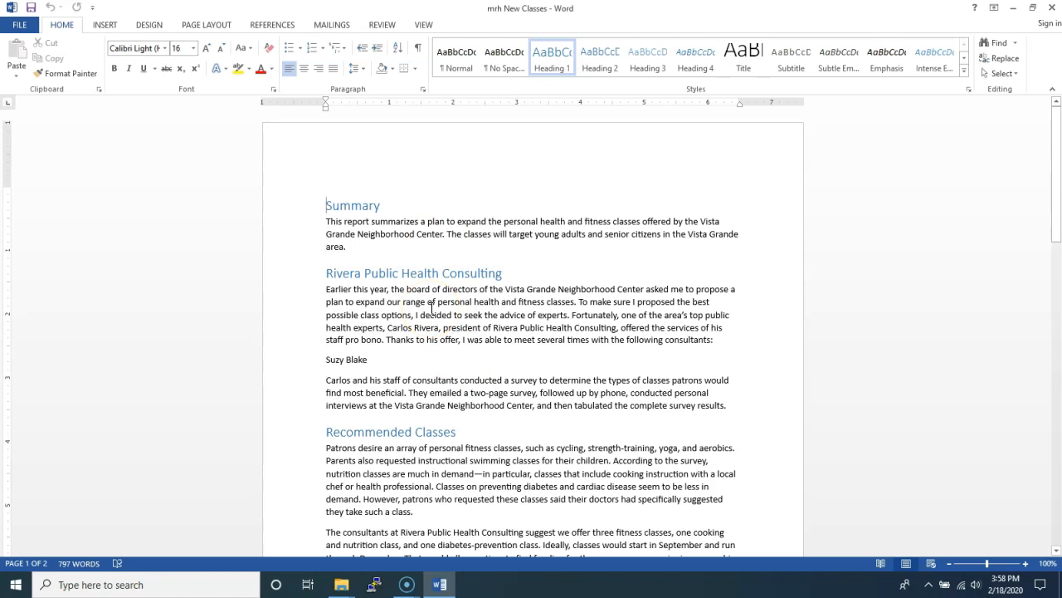
Display the document's headings in the Navigation pane and go to Recommended Classes, then to Paying for the New Programming.
{"action": "key", "text": "ctrl+f"}
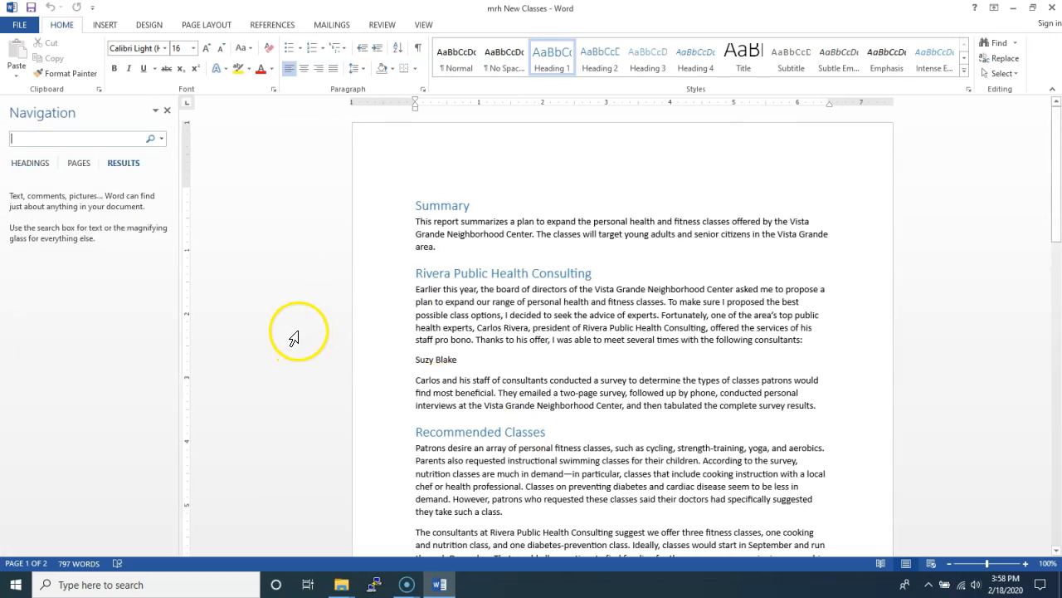
{"action": "left_click", "coordinate": [35, 165]}
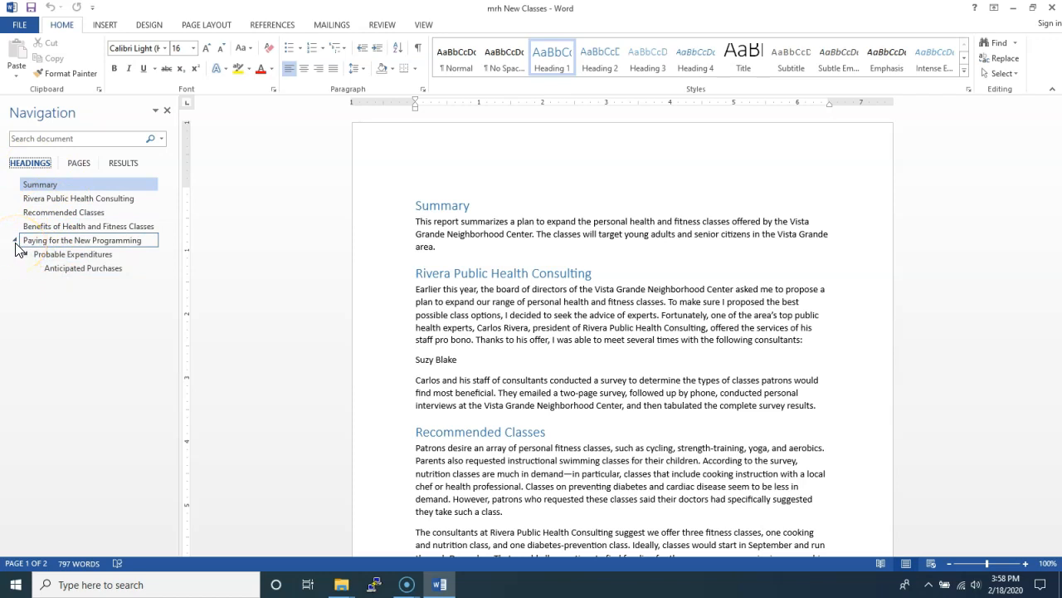
{"action": "left_click", "coordinate": [50, 212]}
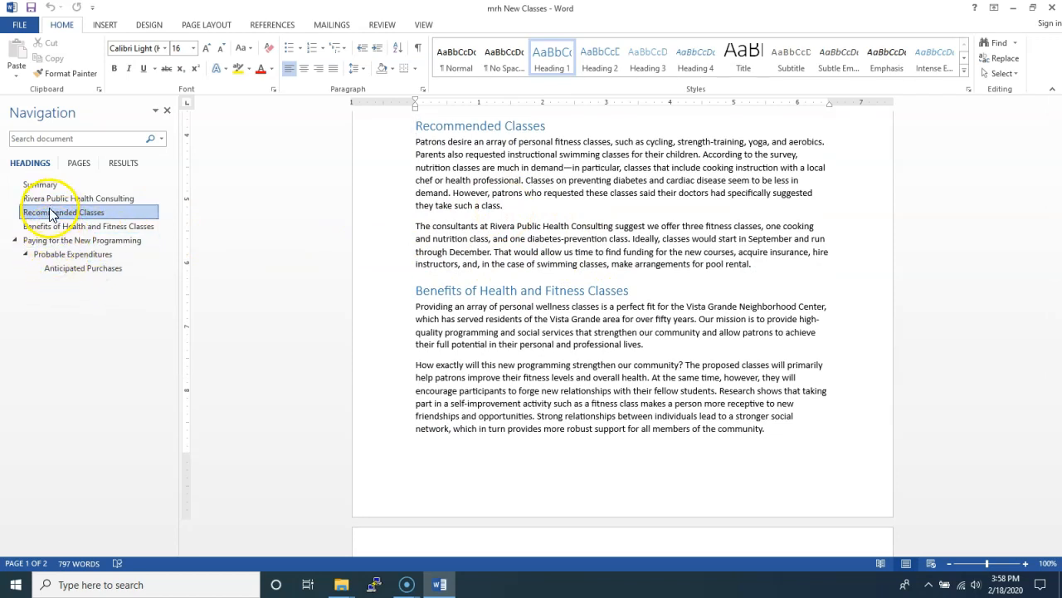
{"action": "left_click", "coordinate": [46, 240]}
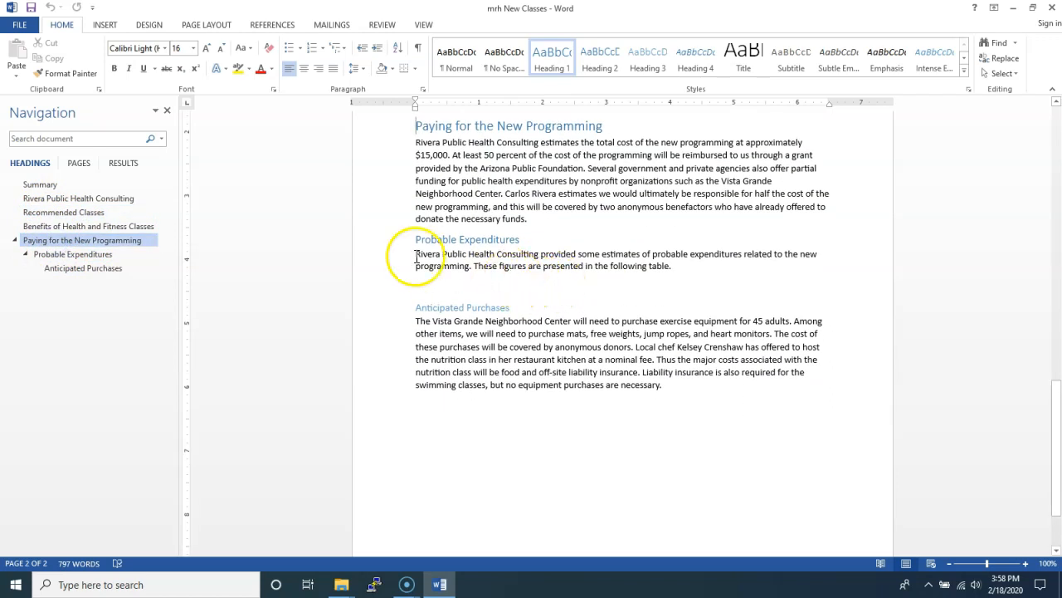
Collapse and expand the subheadings under Paying for the New Programming and Probable Expenditures, leaving Paying for the New Programming collapsed.
{"action": "left_click", "coordinate": [15, 240]}
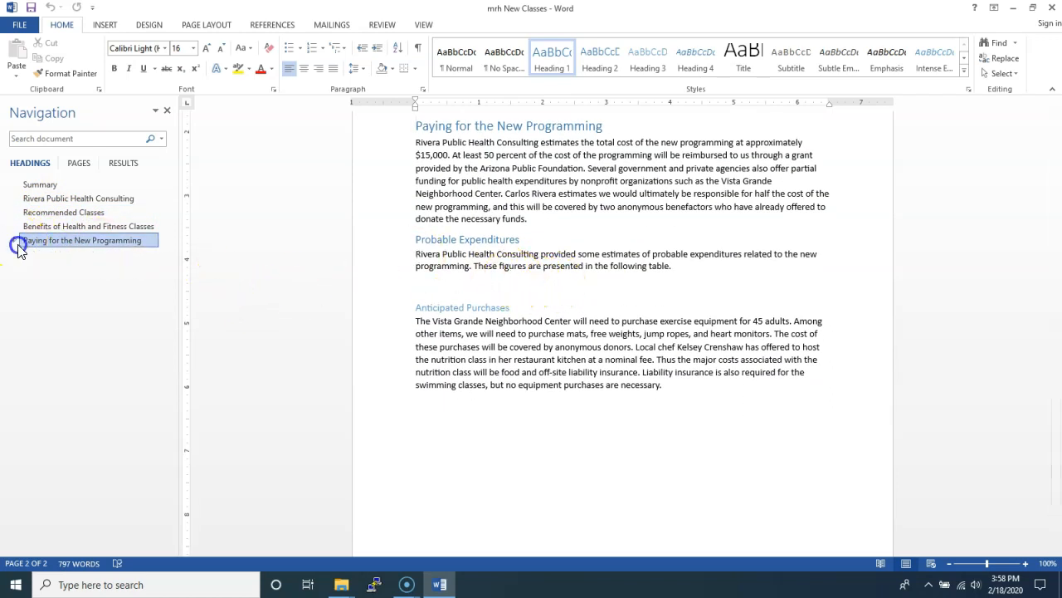
{"action": "left_click", "coordinate": [14, 240]}
{"action": "left_click", "coordinate": [25, 254]}
{"action": "left_click", "coordinate": [26, 255]}
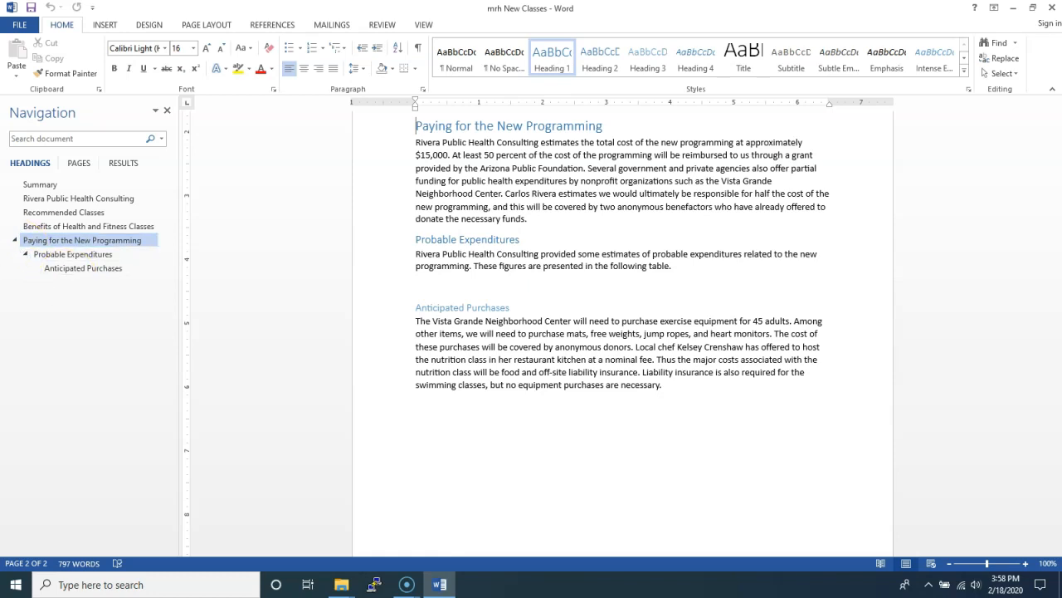
{"action": "left_click", "coordinate": [14, 240]}
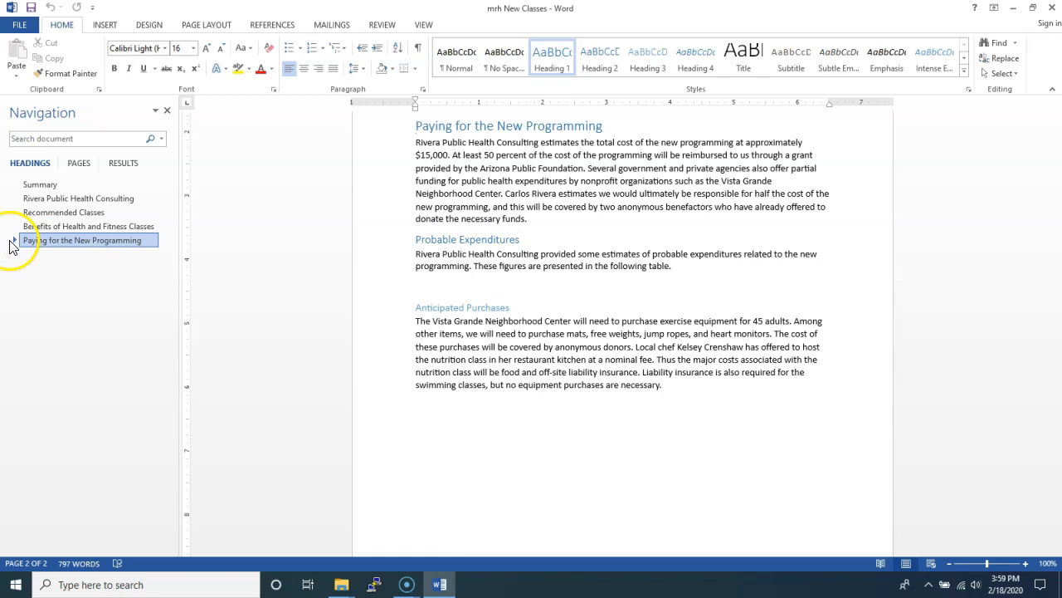
Expand Paying for the New Programming in the Navigation pane and promote the Anticipated Purchases heading one level.
{"action": "left_click", "coordinate": [13, 240]}
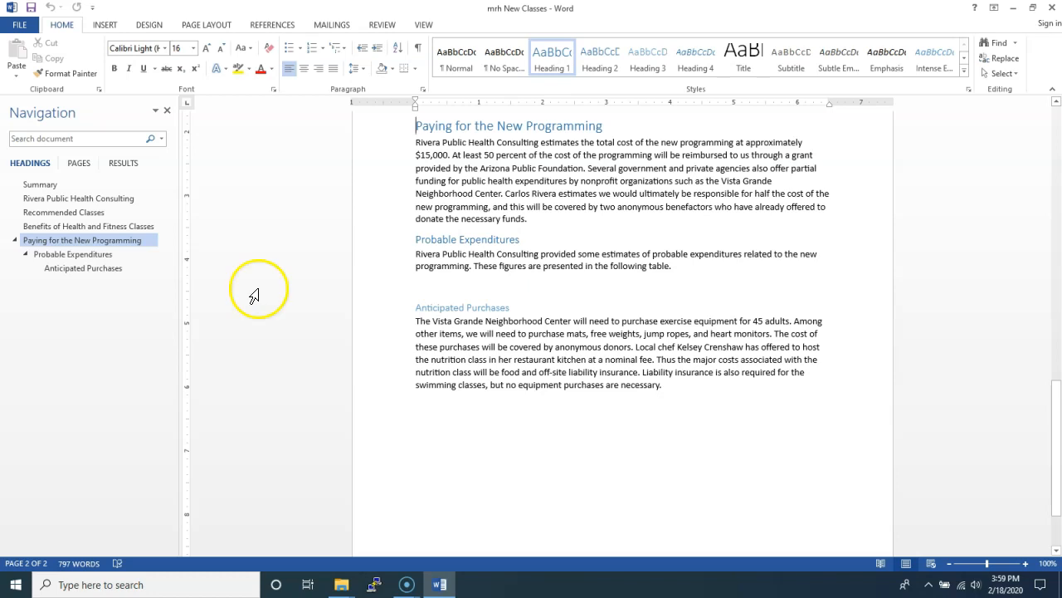
{"action": "right_click", "coordinate": [57, 277]}
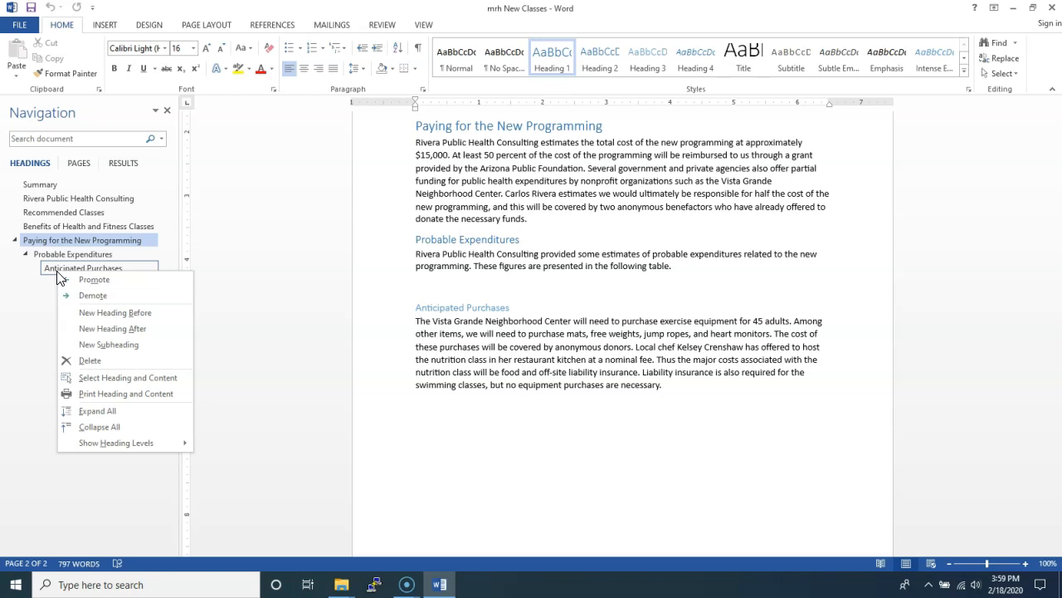
{"action": "left_click", "coordinate": [86, 283]}
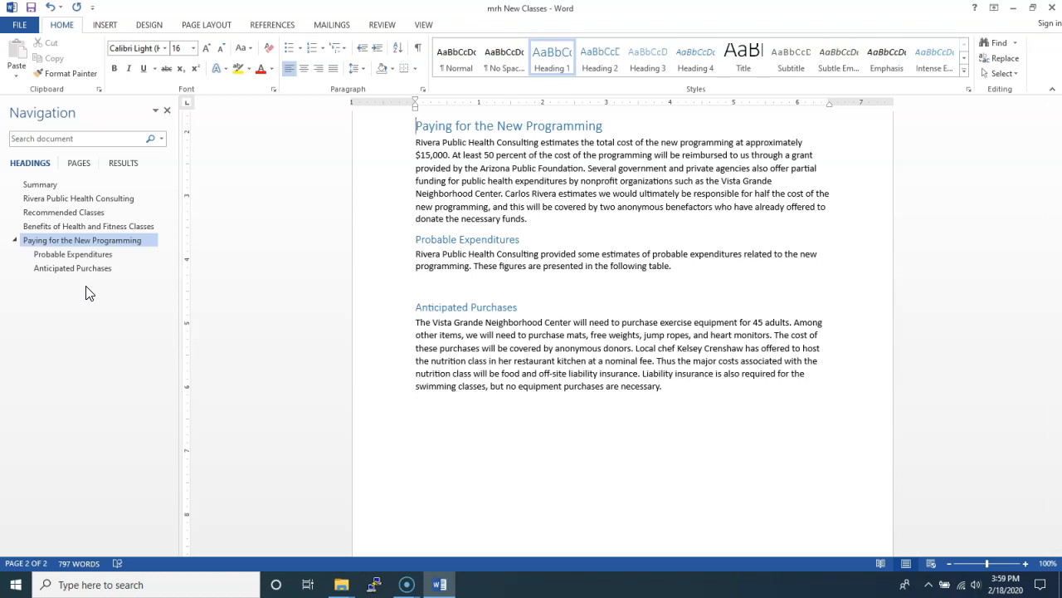
Move the Anticipated Purchases heading with its text above Probable Expenditures in the Navigation pane, and deselect the moved section.
{"action": "left_click", "coordinate": [72, 271]}
{"action": "left_click_drag", "start_coordinate": [73, 274], "coordinate": [73, 257]}
{"action": "left_click_drag", "start_coordinate": [73, 258], "coordinate": [76, 251]}
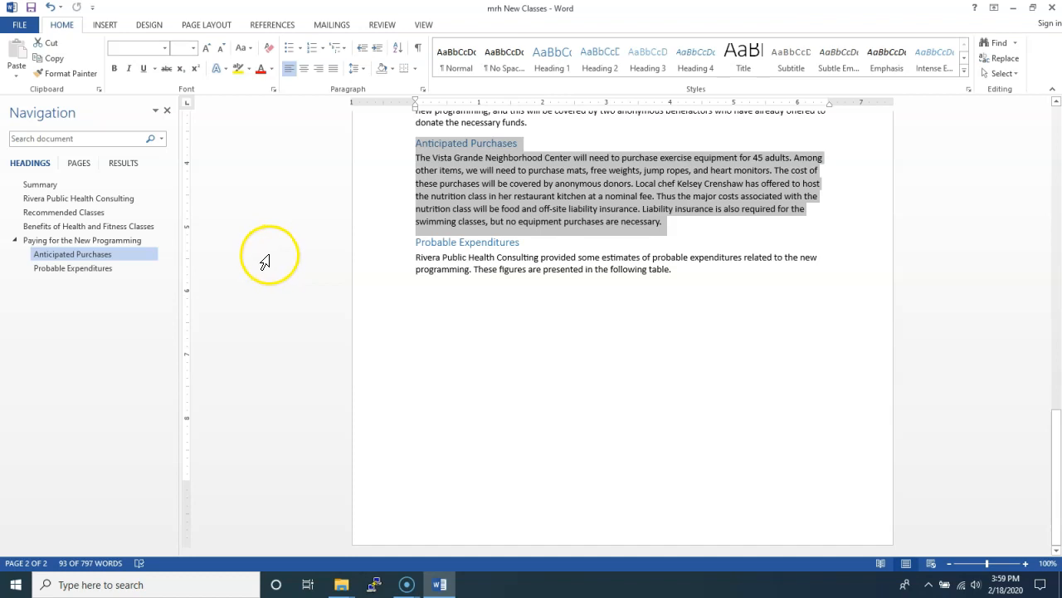
{"action": "left_click", "coordinate": [539, 309]}
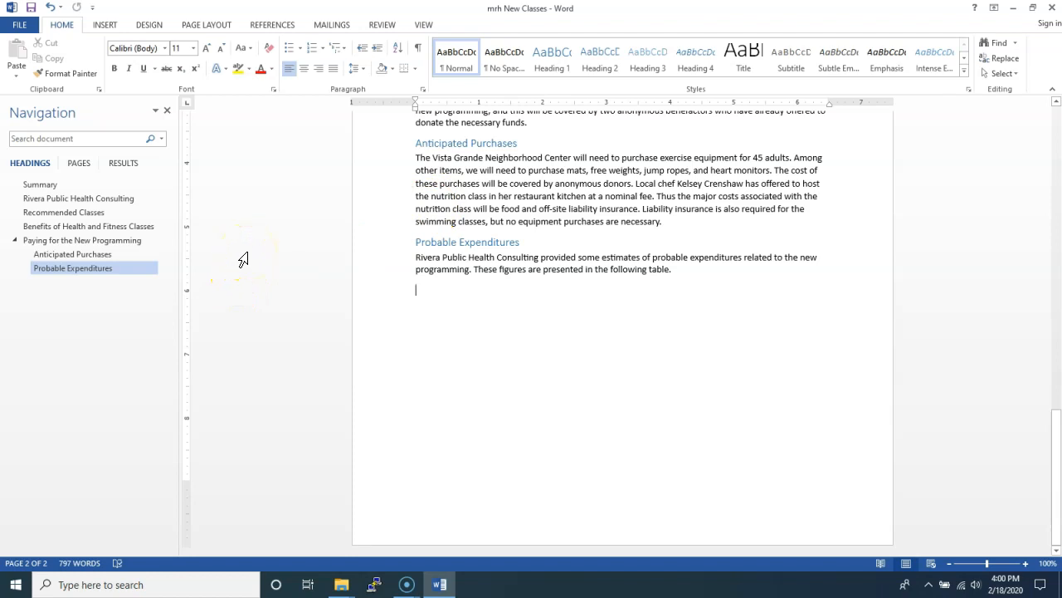
Go to Recommended Classes, leave the text under that heading collapsed in the document, and show the formatting marks.
{"action": "left_click", "coordinate": [39, 211]}
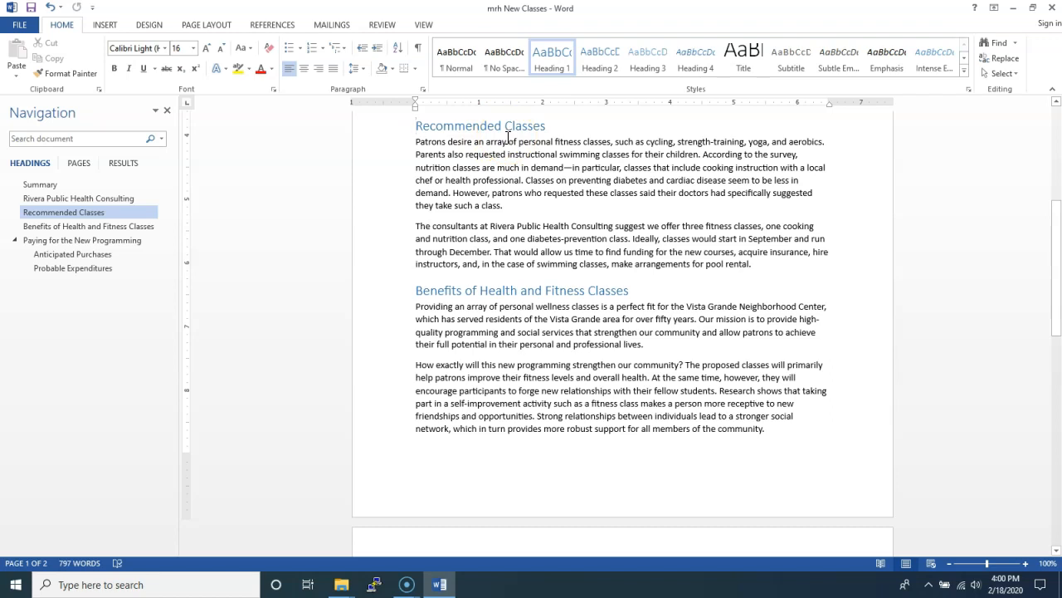
{"action": "left_click", "coordinate": [440, 124]}
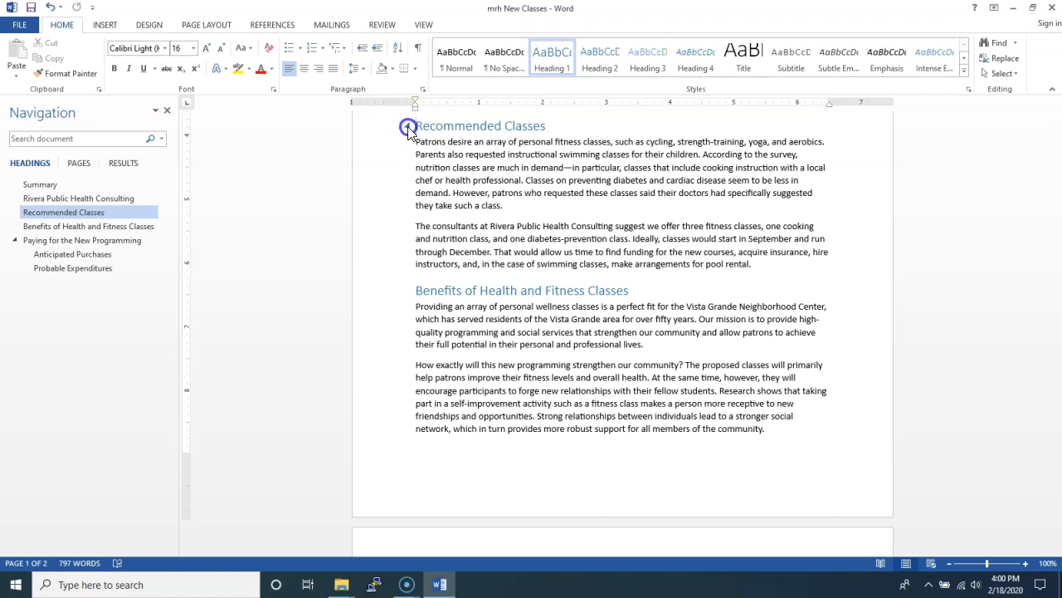
{"action": "left_click", "coordinate": [408, 127]}
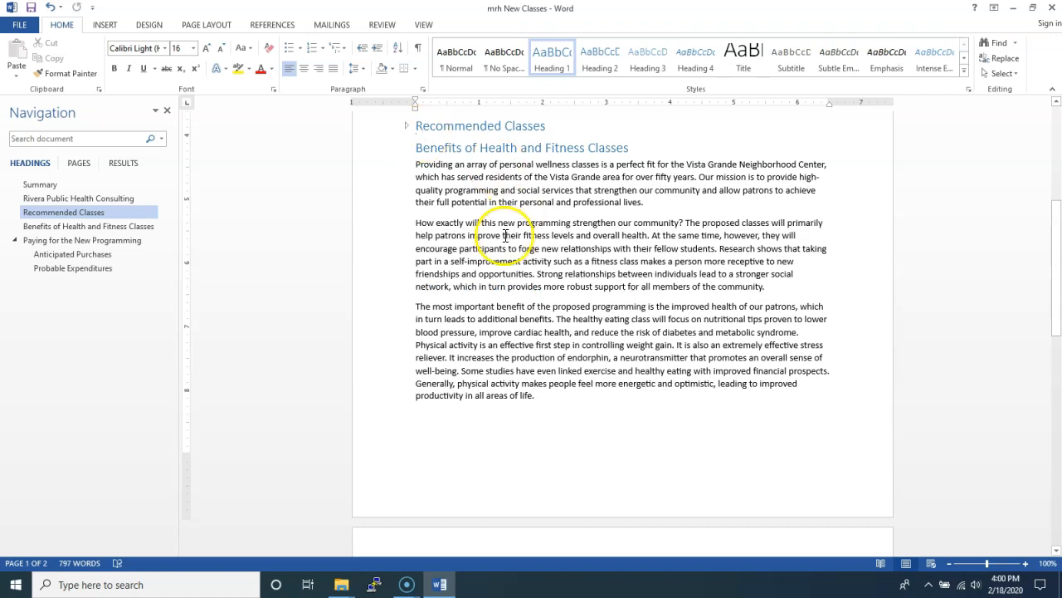
{"action": "left_click", "coordinate": [407, 127]}
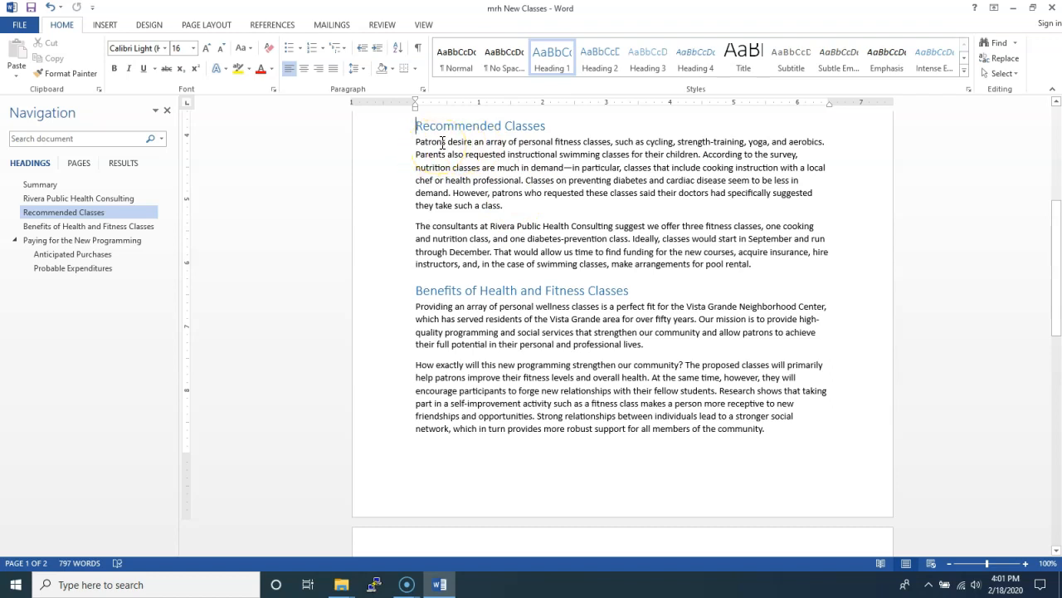
{"action": "left_click", "coordinate": [407, 126]}
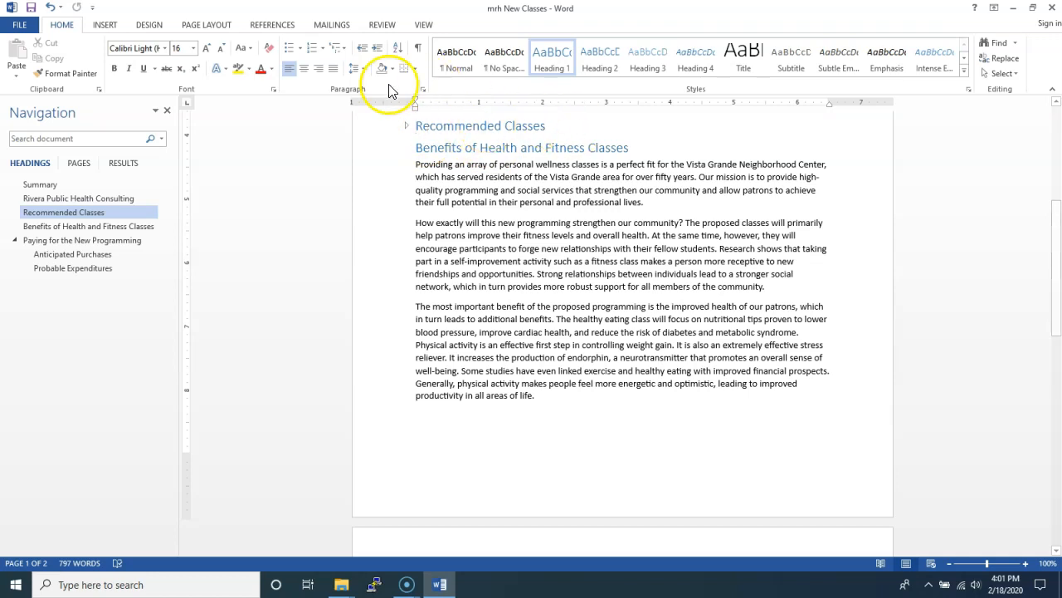
{"action": "left_click", "coordinate": [420, 47]}
Collapse Benefits of Health and Fitness Classes and move the collapsed Recommended Classes section directly below it.
{"action": "left_click_drag", "start_coordinate": [549, 125], "coordinate": [394, 118]}
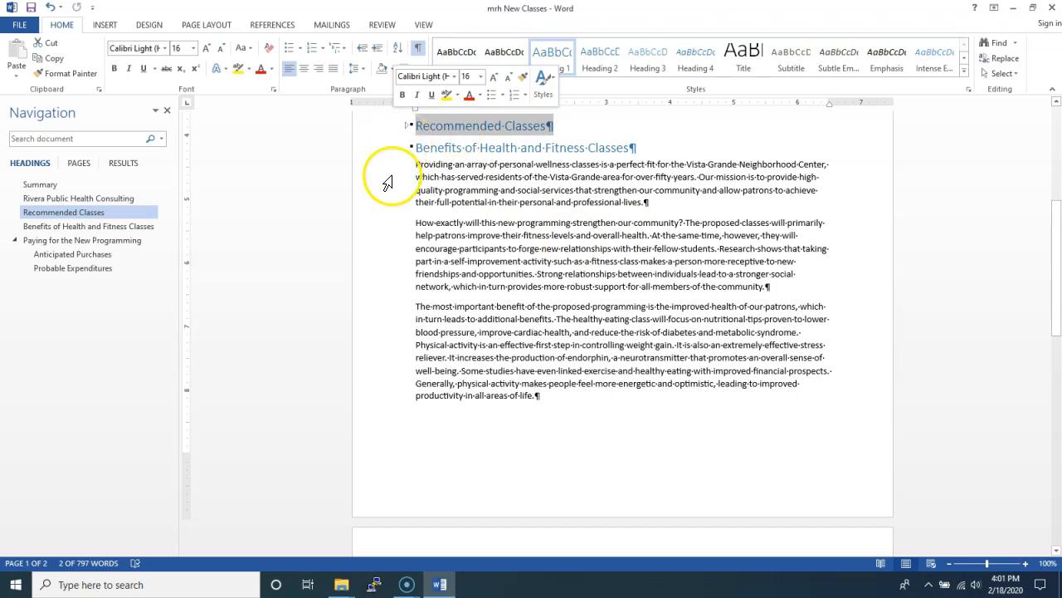
{"action": "left_click", "coordinate": [409, 148]}
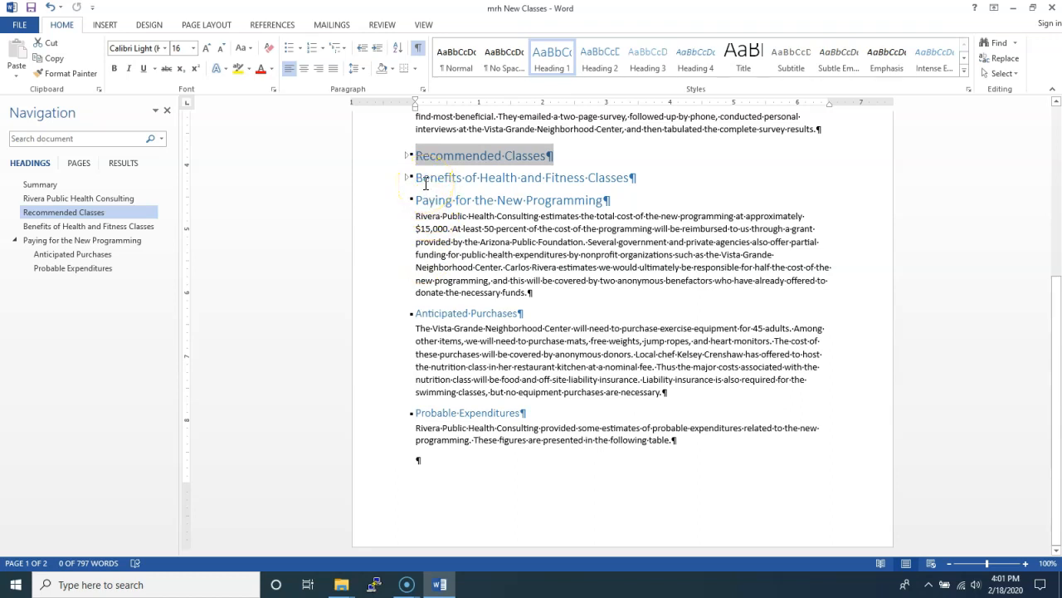
{"action": "left_click_drag", "start_coordinate": [422, 157], "coordinate": [422, 190]}
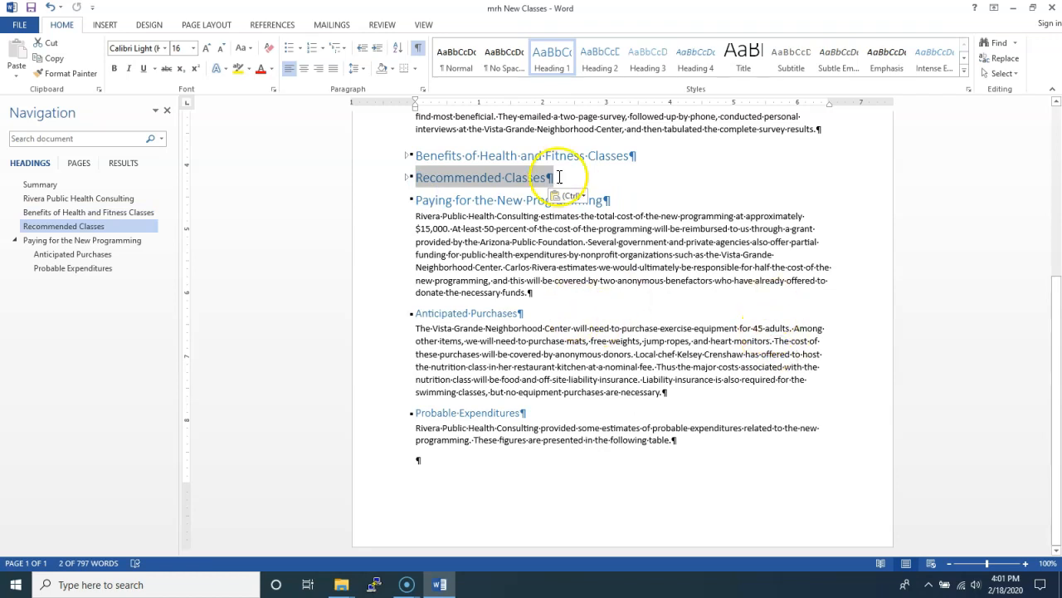
Expand the text under the Recommended Classes and Benefits of Health and Fitness Classes headings.
{"action": "left_click", "coordinate": [407, 180]}
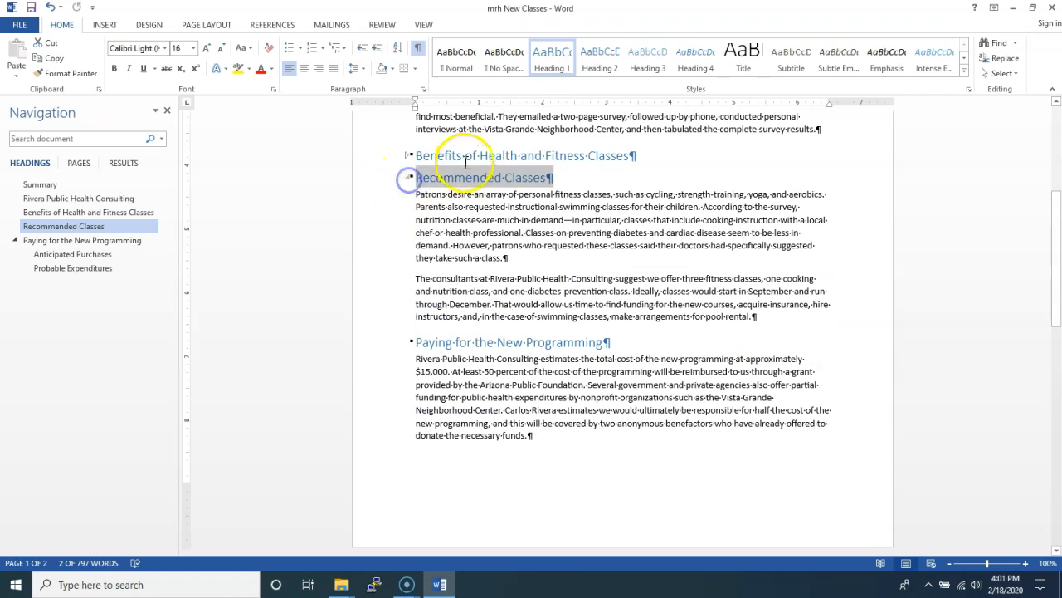
{"action": "left_click", "coordinate": [407, 157]}
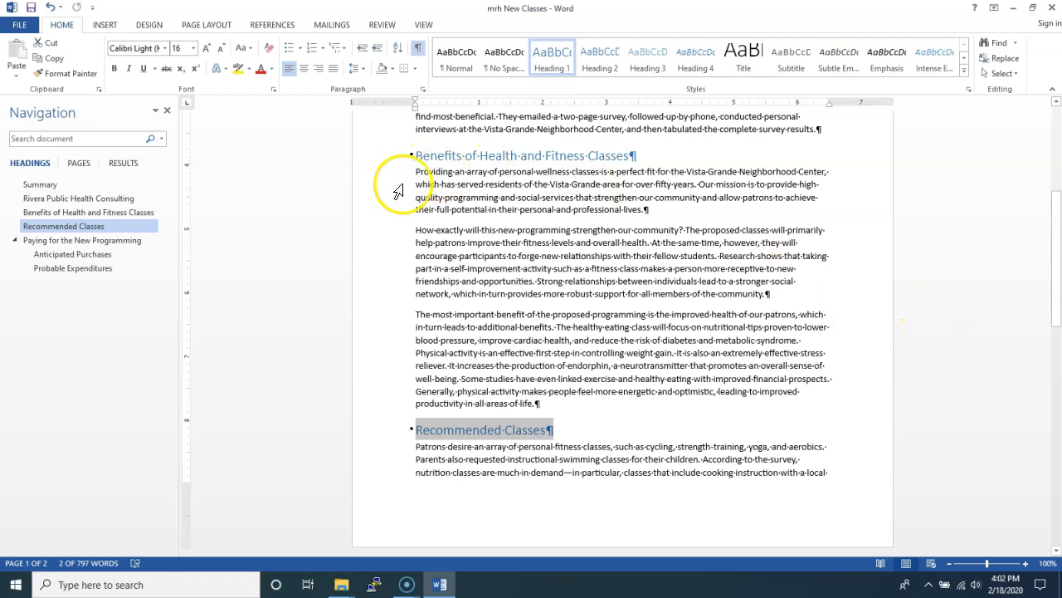
{"action": "left_click", "coordinate": [612, 230]}
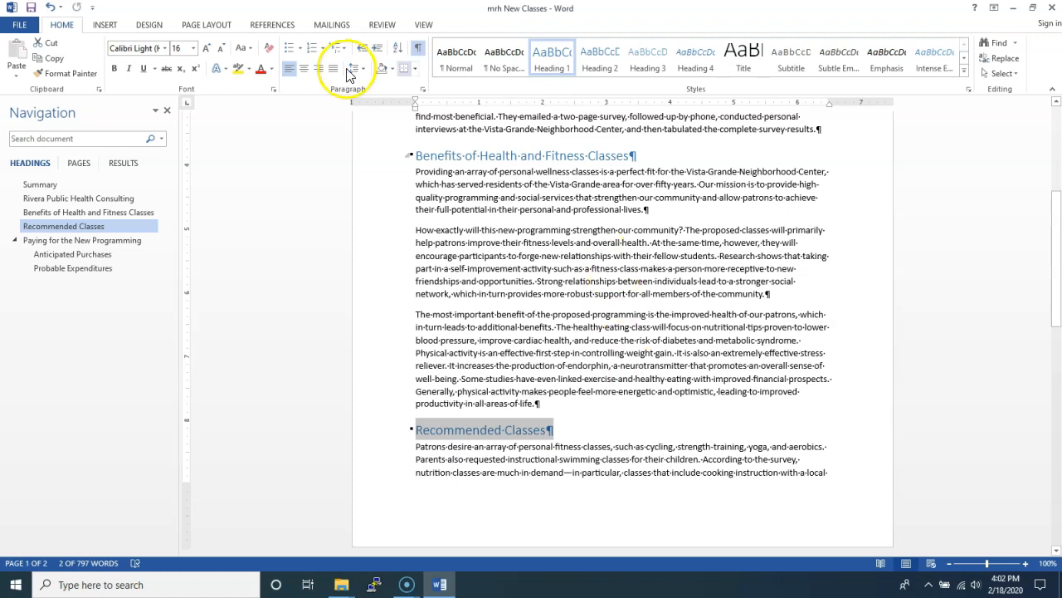
Go to the Probable Expenditures heading and close the Navigation pane.
{"action": "left_click", "coordinate": [57, 267]}
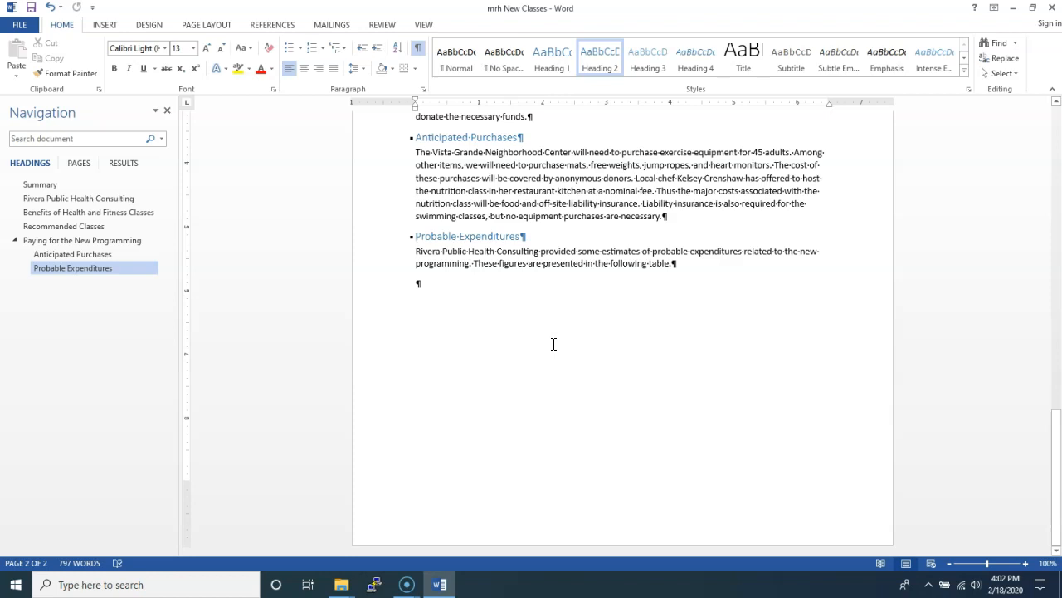
{"action": "left_click", "coordinate": [170, 111]}
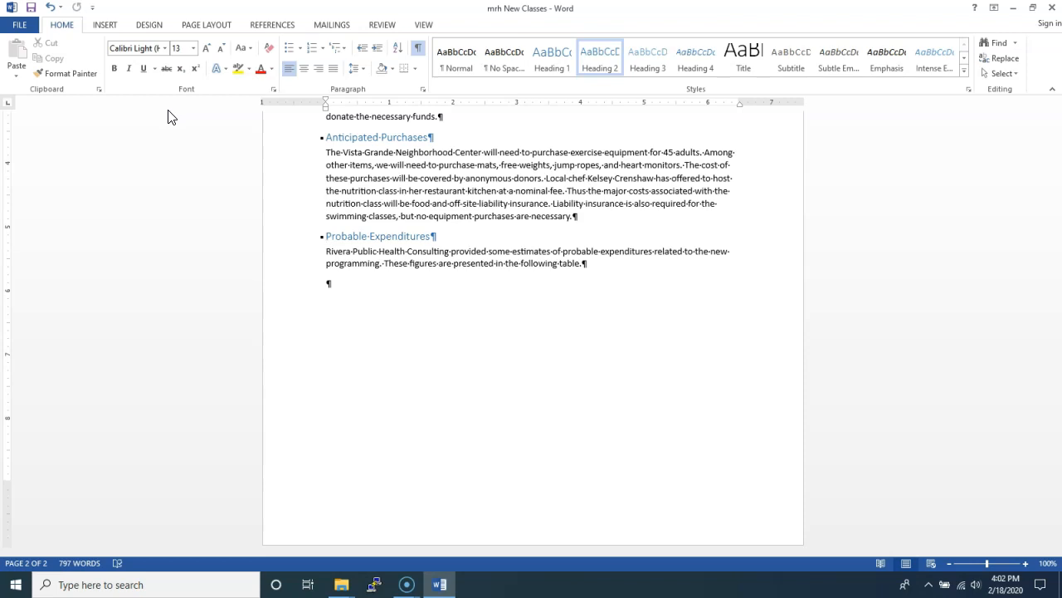
Insert a page break directly before the Probable Expenditures heading.
{"action": "left_click", "coordinate": [326, 237]}
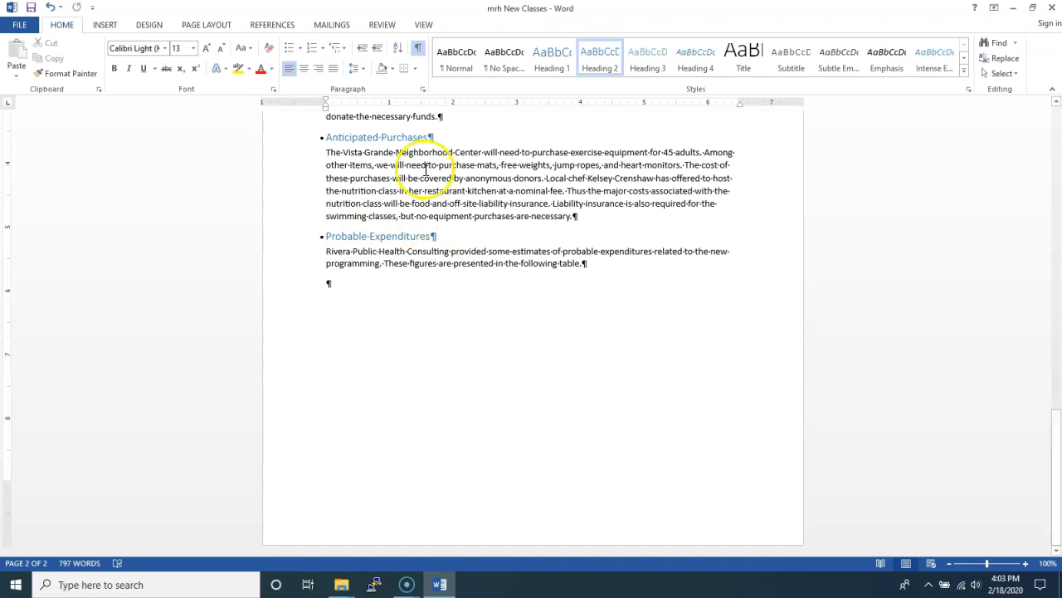
{"action": "left_click", "coordinate": [191, 25]}
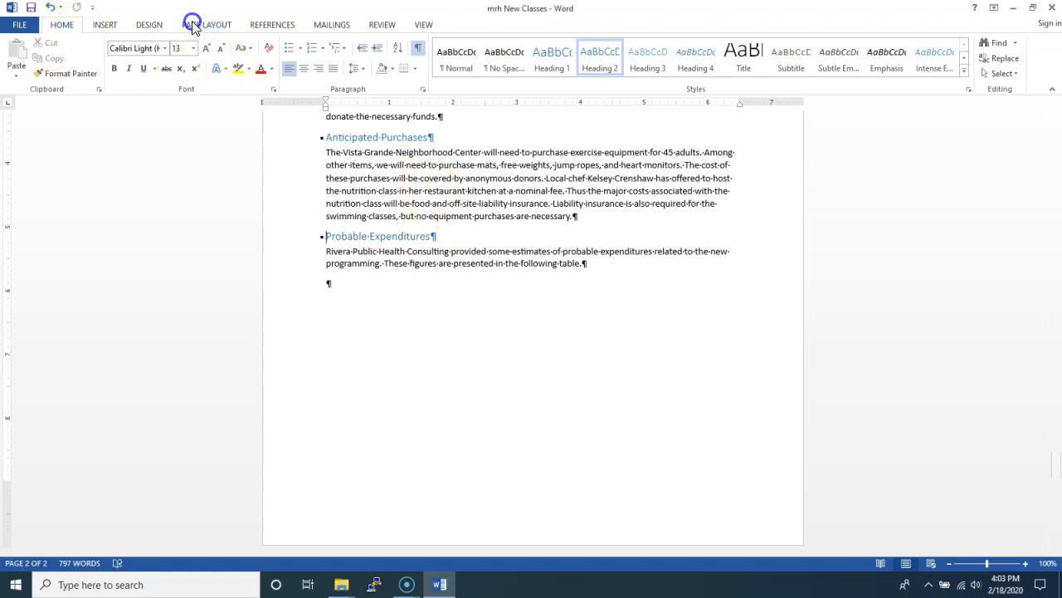
{"action": "left_click", "coordinate": [169, 44]}
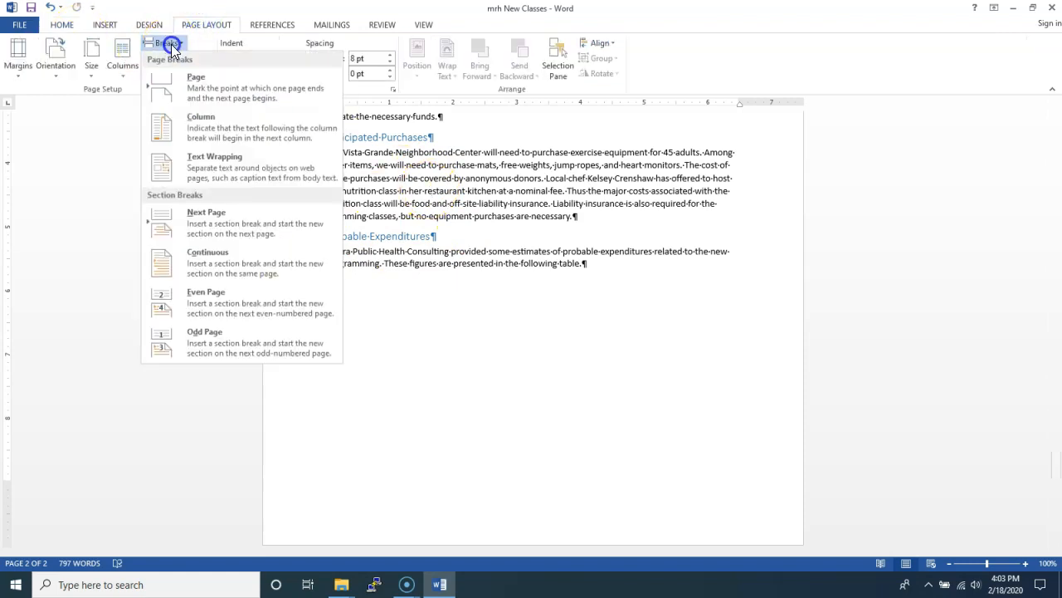
{"action": "left_click", "coordinate": [223, 91]}
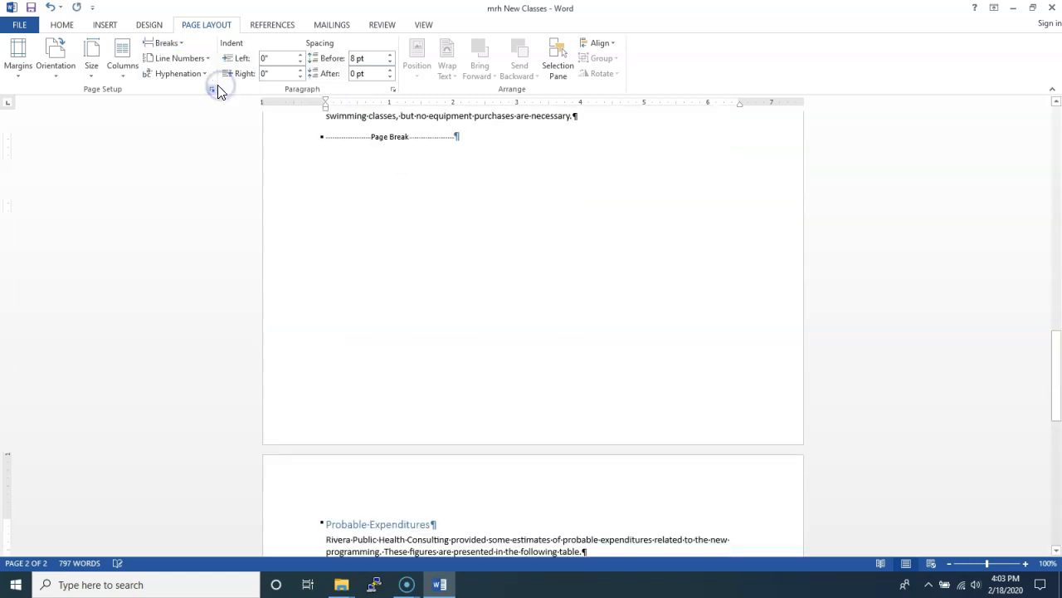
{"action": "scroll", "coordinate": [410, 361], "scroll_direction": "down", "scroll_amount": 3}
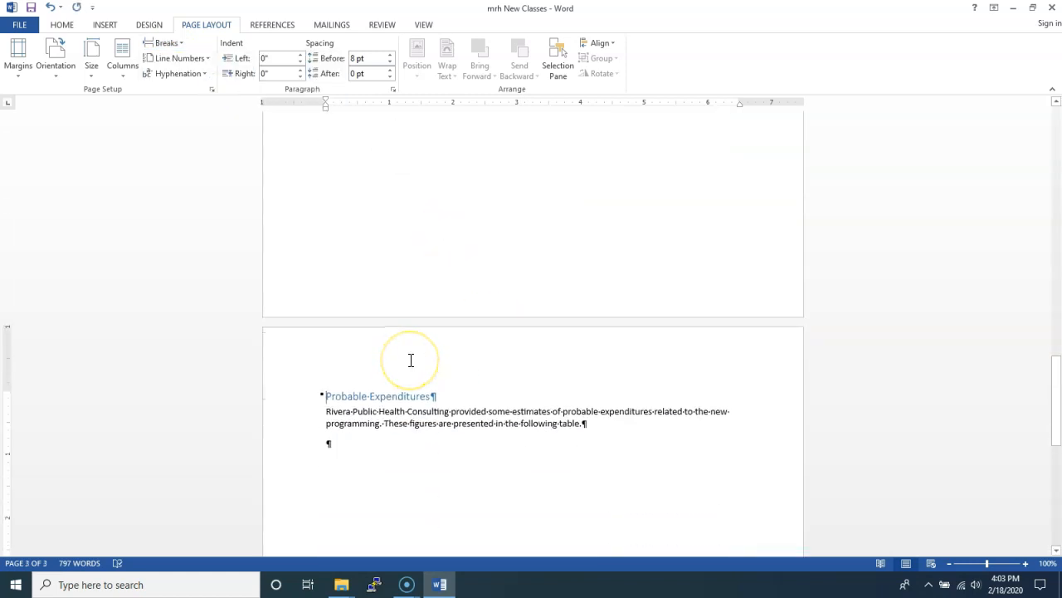
Insert a table with two columns and four rows in the empty paragraph below the Probable Expenditures text.
{"action": "left_click", "coordinate": [435, 485]}
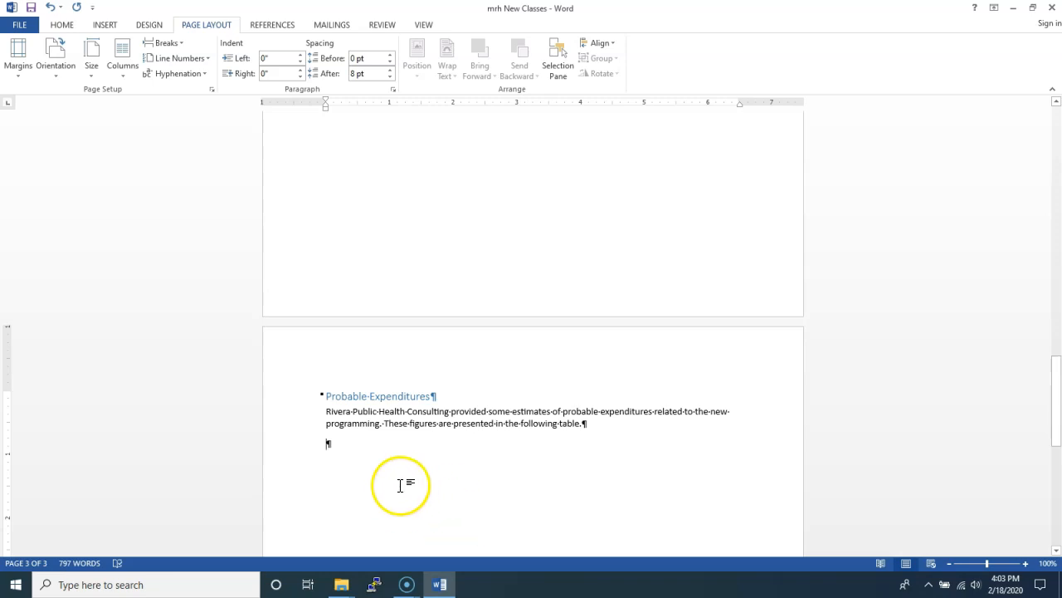
{"action": "scroll", "coordinate": [425, 473], "scroll_direction": "down", "scroll_amount": 5}
{"action": "scroll", "coordinate": [425, 478], "scroll_direction": "up", "scroll_amount": 5}
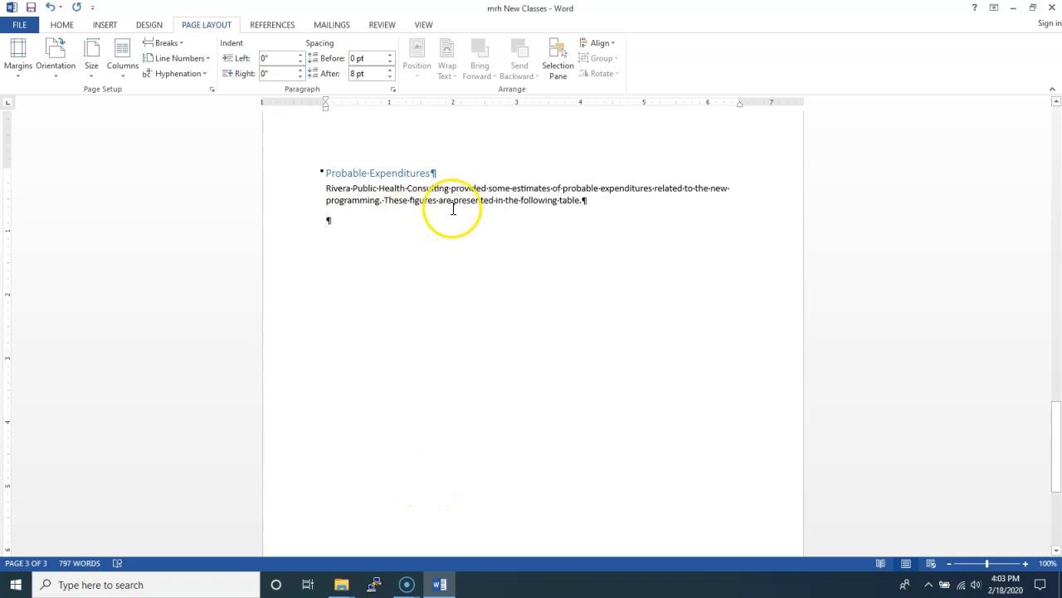
{"action": "left_click", "coordinate": [338, 222]}
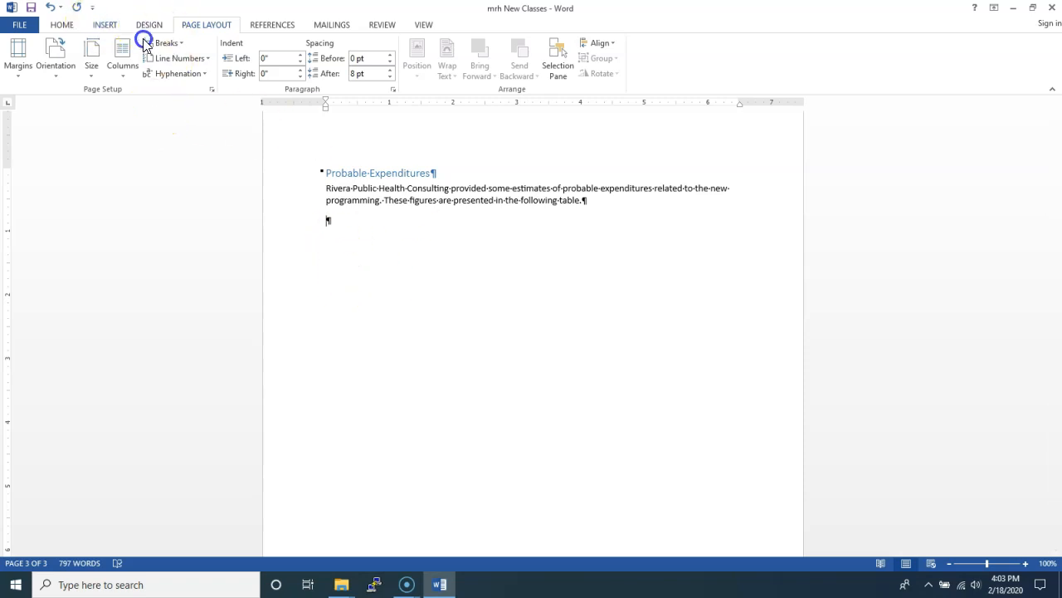
{"action": "left_click", "coordinate": [103, 24]}
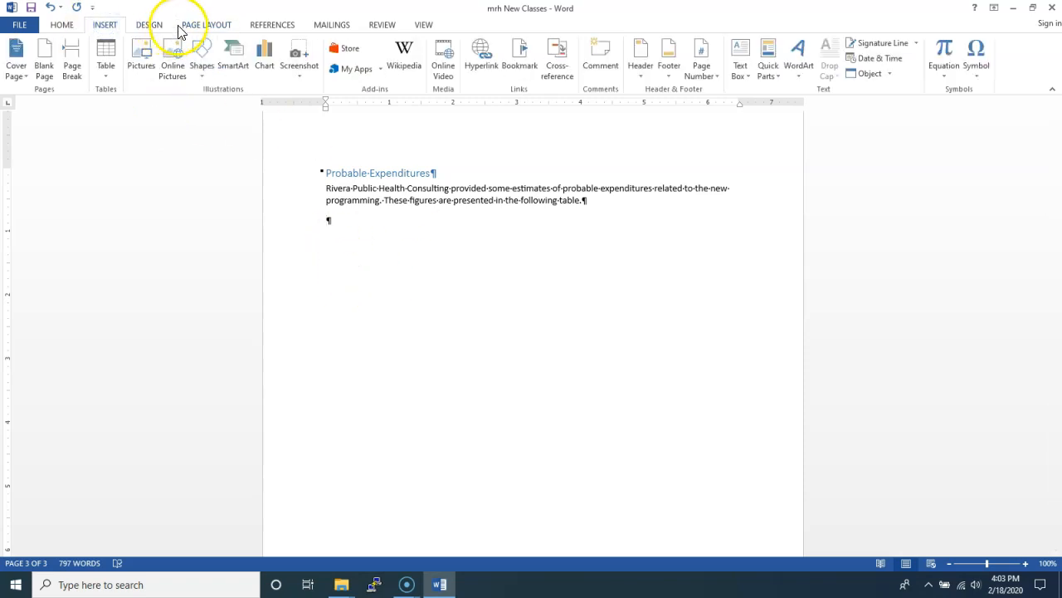
{"action": "left_click", "coordinate": [106, 75]}
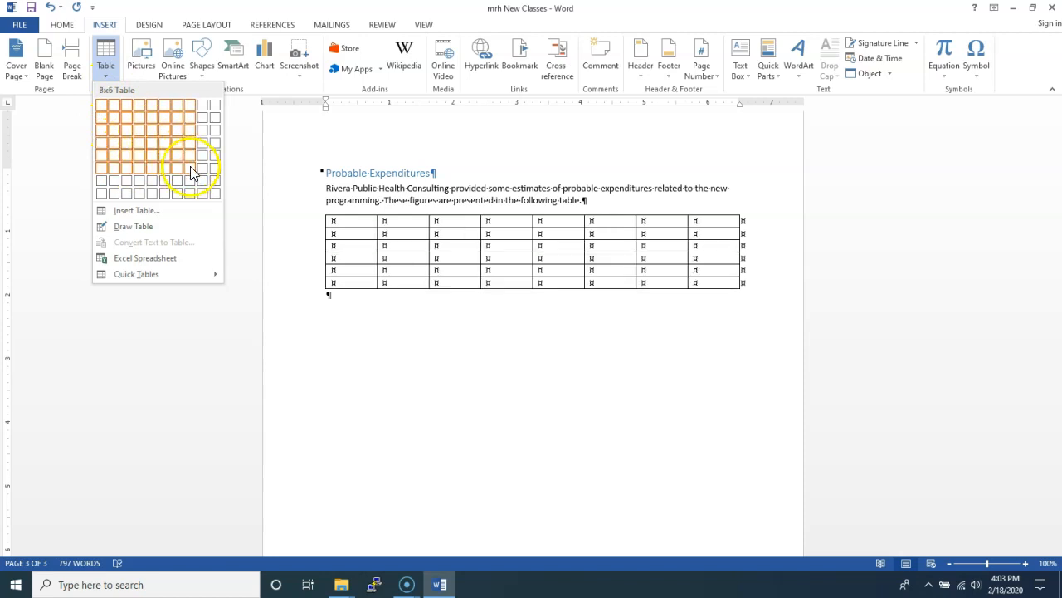
{"action": "left_click", "coordinate": [125, 132]}
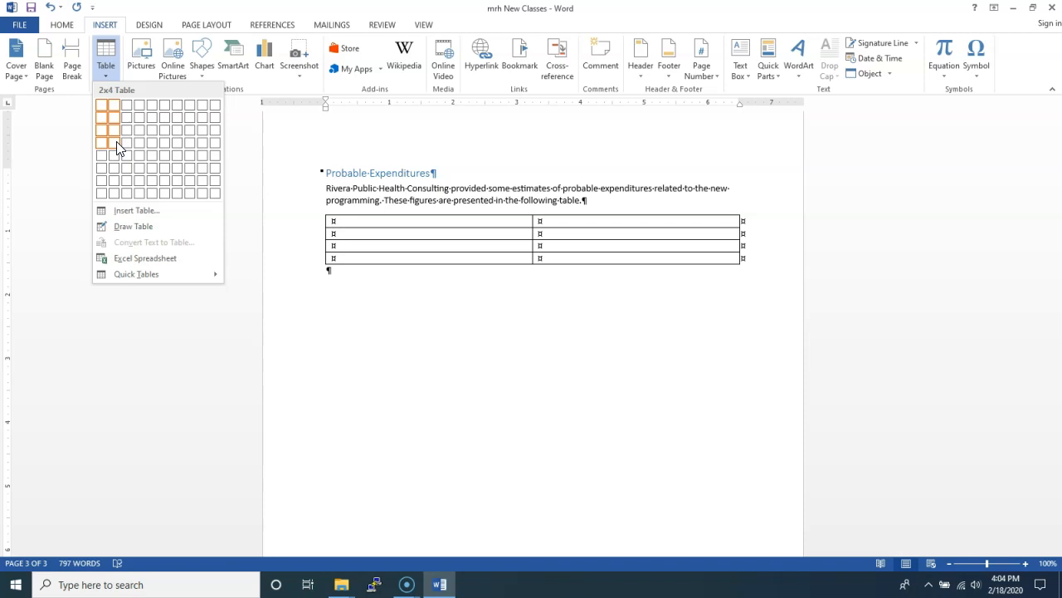
{"action": "left_click", "coordinate": [117, 147]}
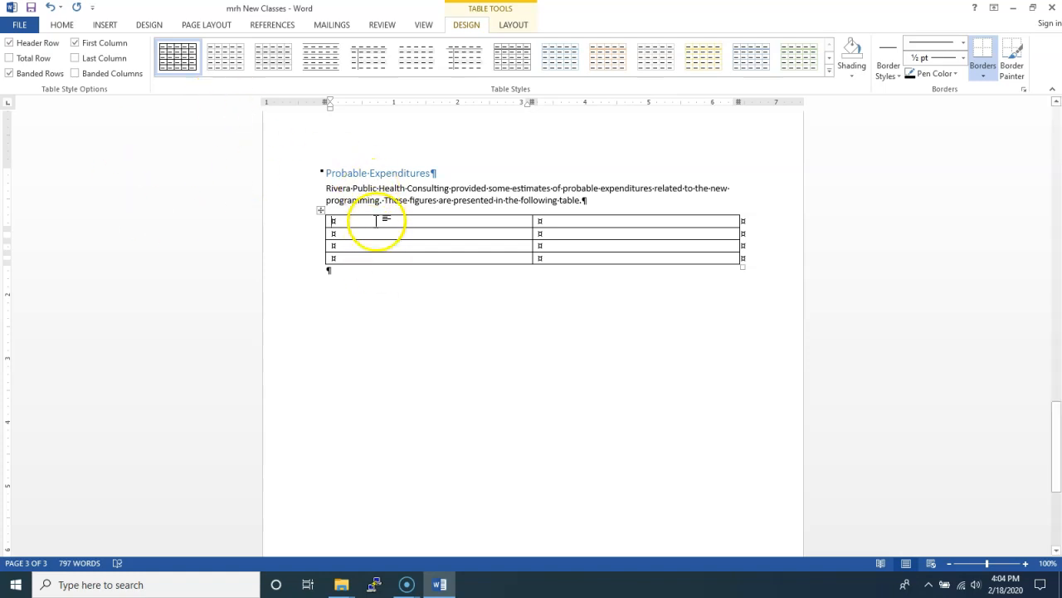
Enter the column headings Class and Facility Cost in the first row of the table.
{"action": "type", "text": "Class"}
{"action": "key", "text": "Tab"}
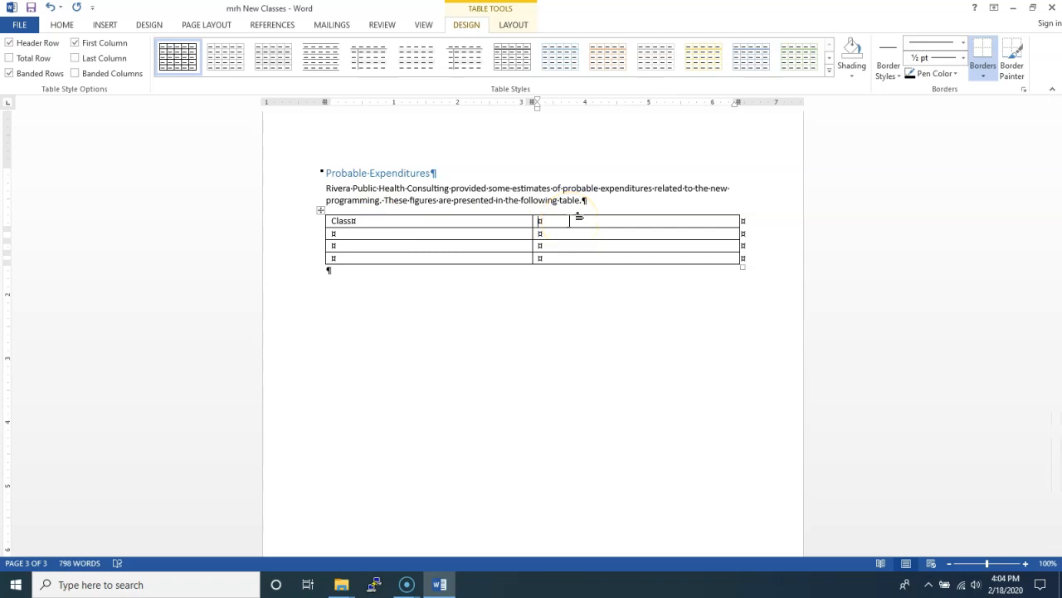
{"action": "type", "text": "Facility Cost"}
{"action": "key", "text": "Tab"}
Fill the second table row with Swimming and $7,500 and the third row with Cooking and nutrition and $3,500.
{"action": "left_click", "coordinate": [354, 234]}
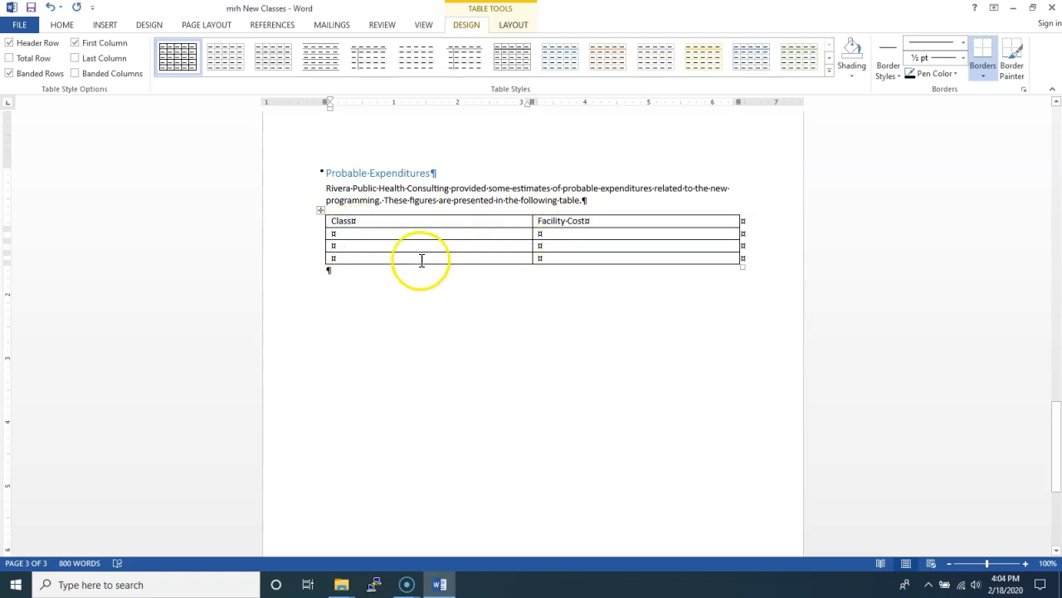
{"action": "type", "text": "swimming"}
{"action": "key", "text": "Tab"}
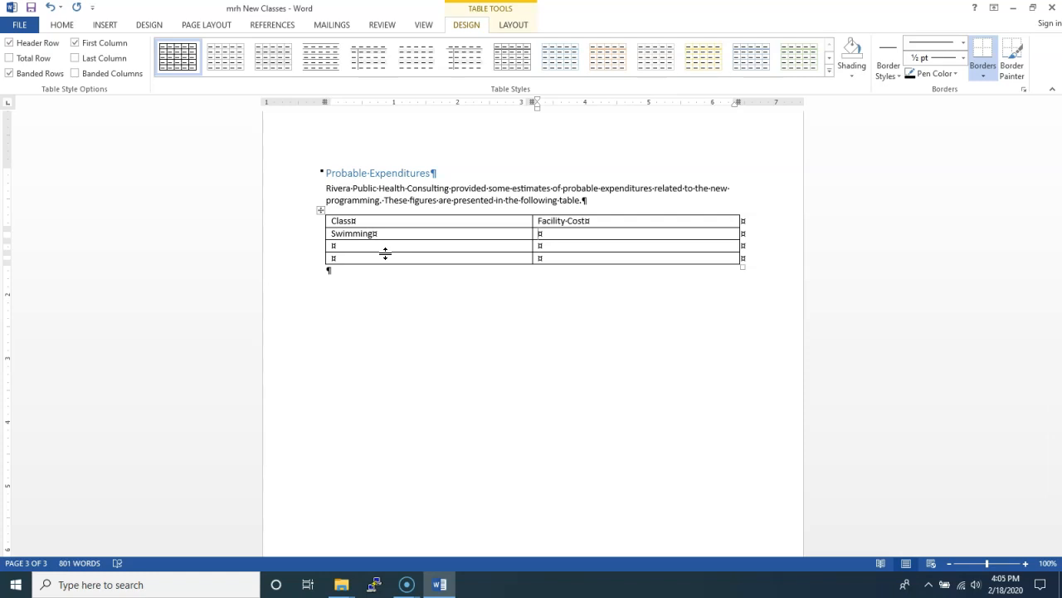
{"action": "type", "text": "$7,500"}
{"action": "left_click", "coordinate": [385, 249]}
{"action": "type", "text": "Cooking and nutrition"}
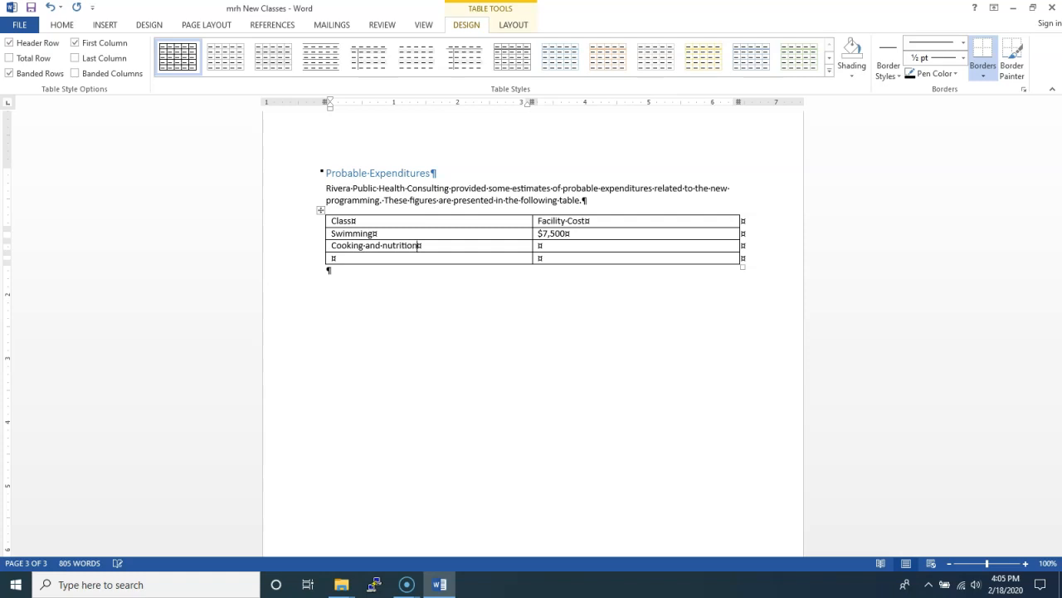
{"action": "key", "text": "Tab"}
{"action": "type", "text": "$3,500"}
Fill the fourth table row with Adult Fitness and $750.
{"action": "key", "text": "Tab"}
{"action": "type", "text": "Adult Fitness"}
{"action": "key", "text": "Tab"}
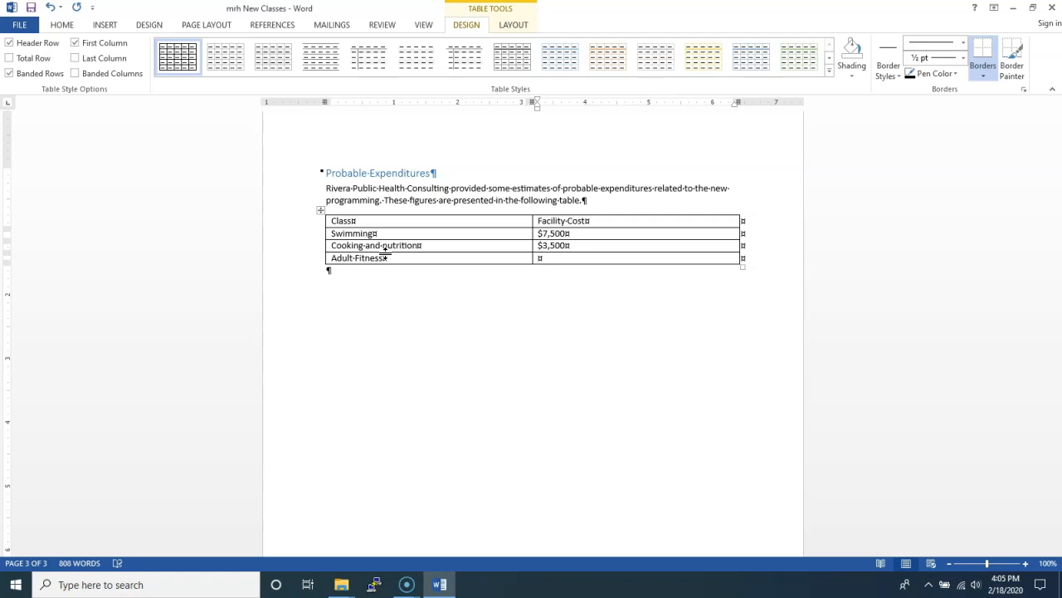
{"action": "type", "text": "$750"}
Add a fifth table row with Diabetes Prevention and $400, leaving no empty row below it.
{"action": "key", "text": "Tab"}
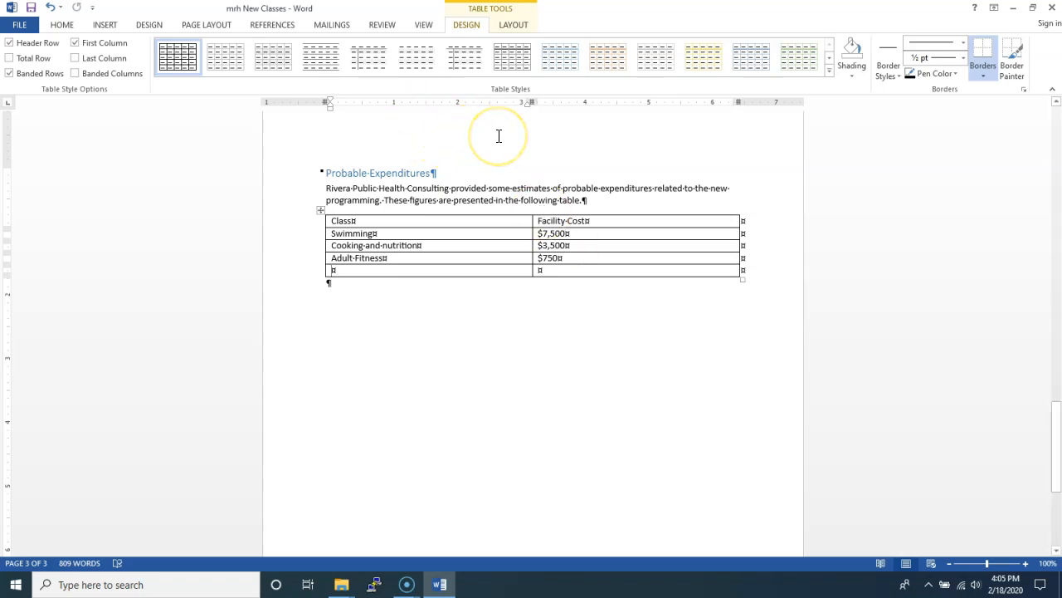
{"action": "type", "text": "Diabetes Prevention"}
{"action": "key", "text": "Tab"}
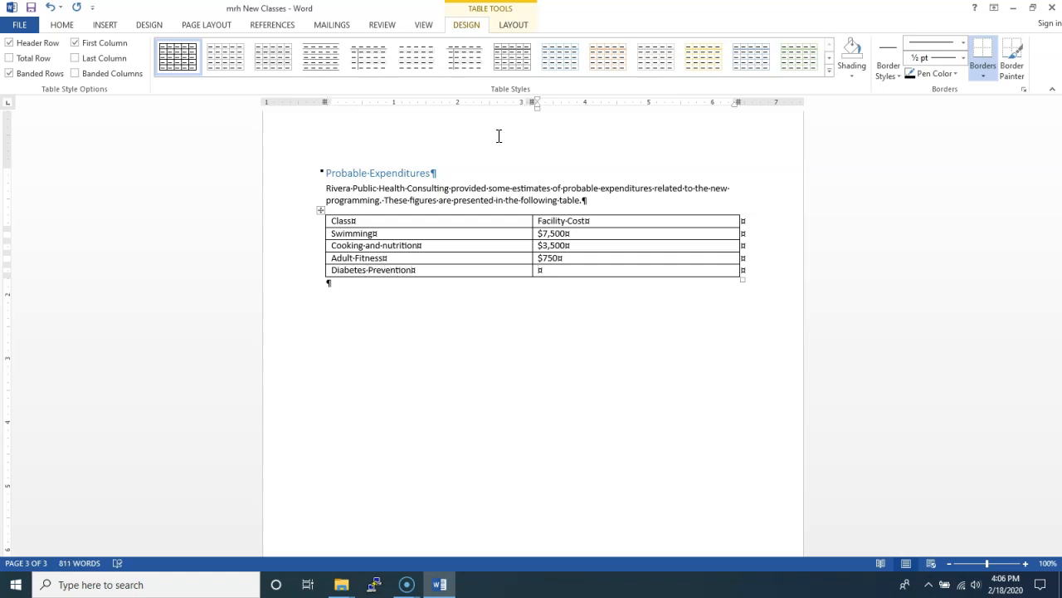
{"action": "type", "text": "$400"}
{"action": "key", "text": "Tab"}
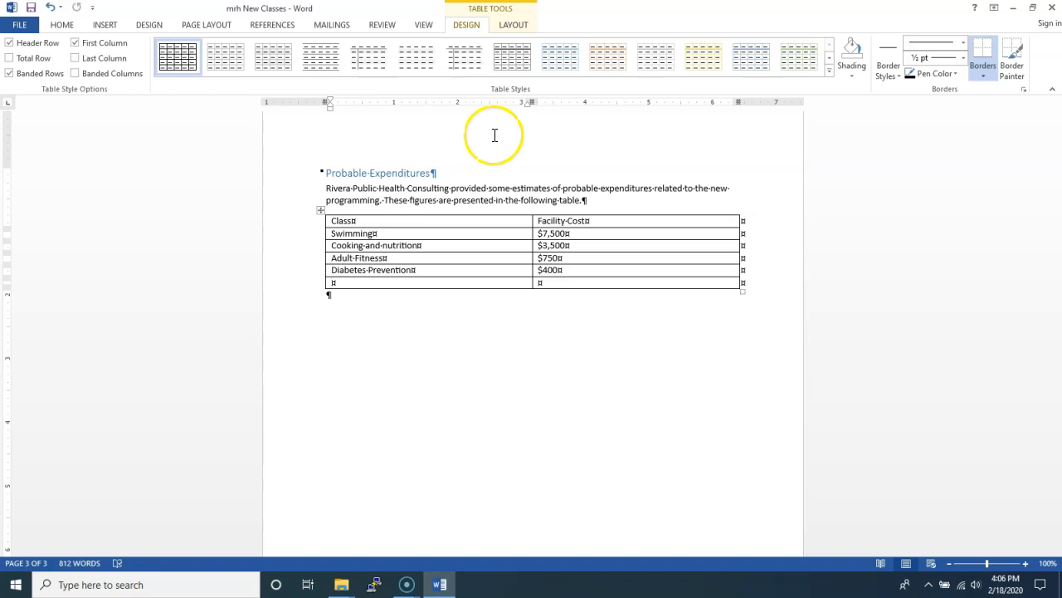
{"action": "left_click", "coordinate": [50, 7]}
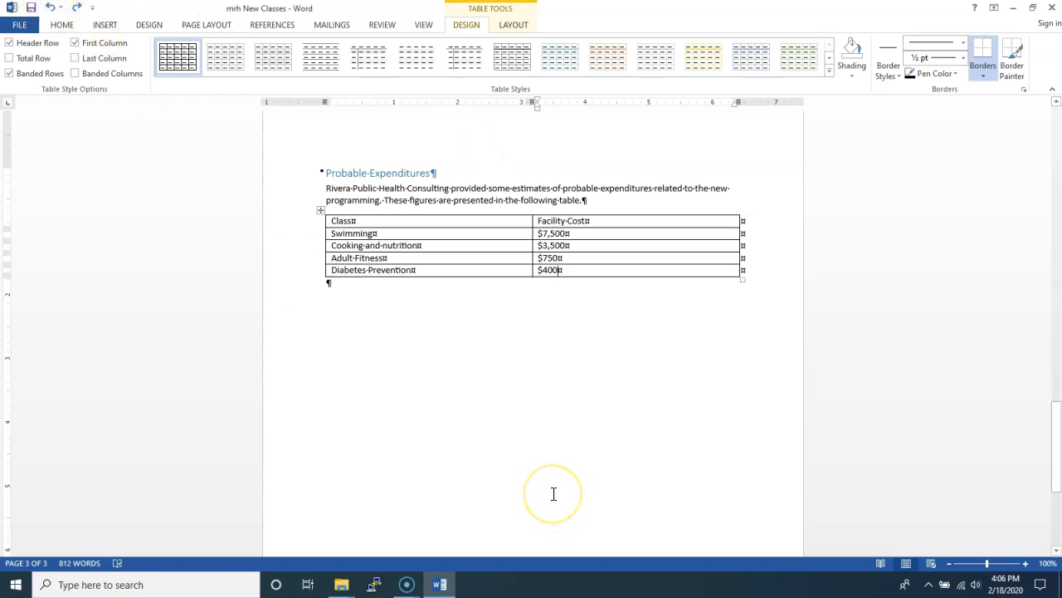
{"action": "key", "text": "Return"}
{"action": "left_click", "coordinate": [652, 437]}
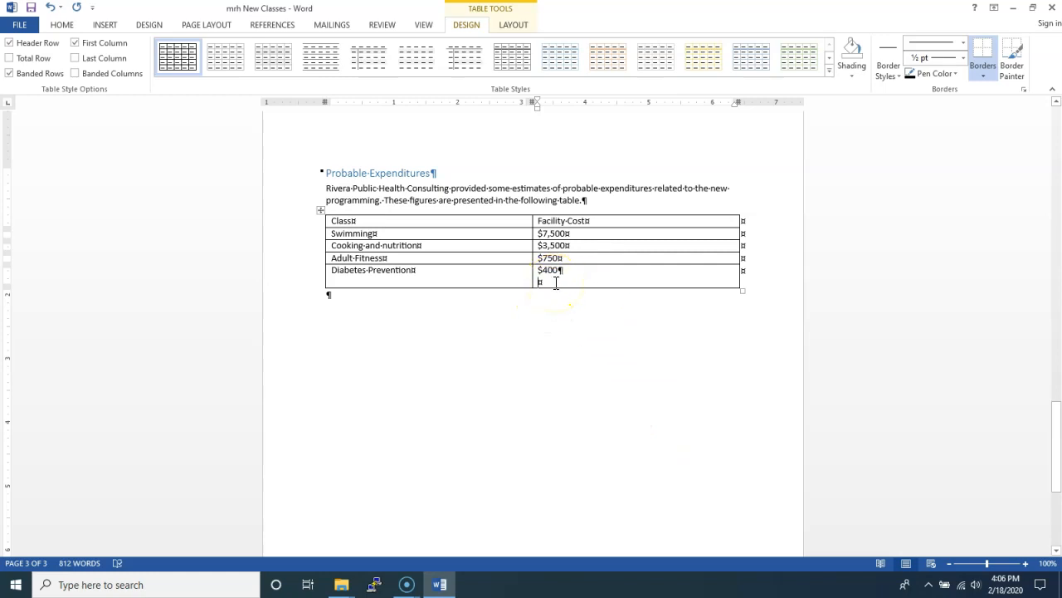
{"action": "key", "text": "BackSpace"}
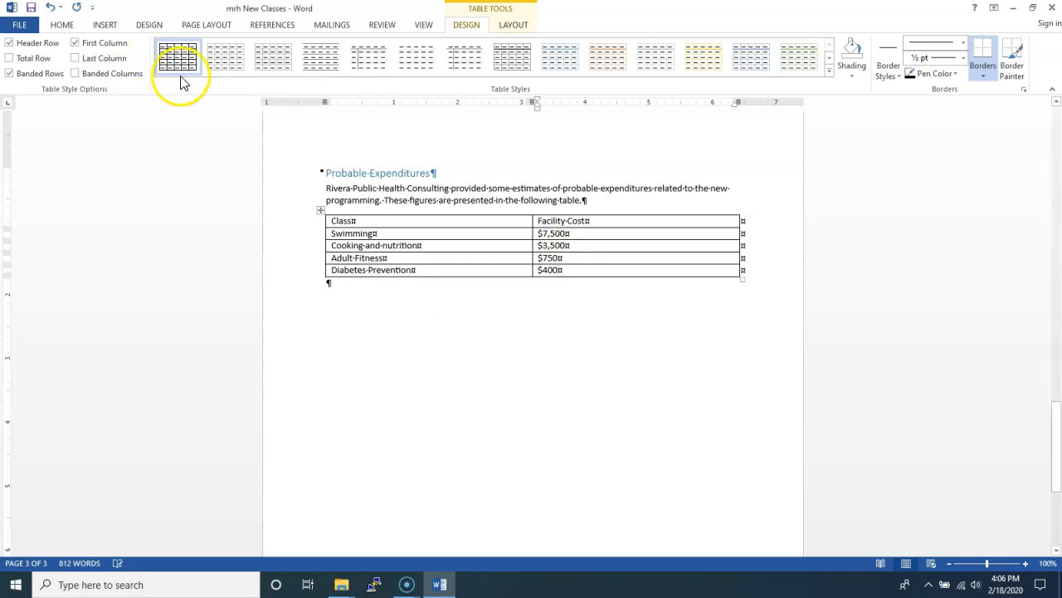
{"action": "key", "text": "Tab"}
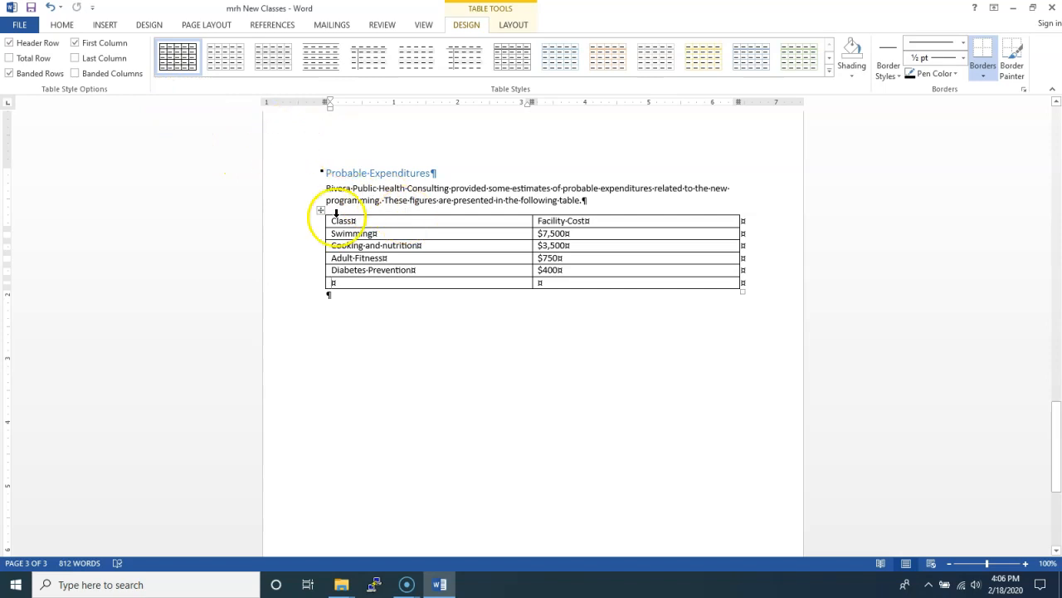
{"action": "left_click", "coordinate": [51, 7]}
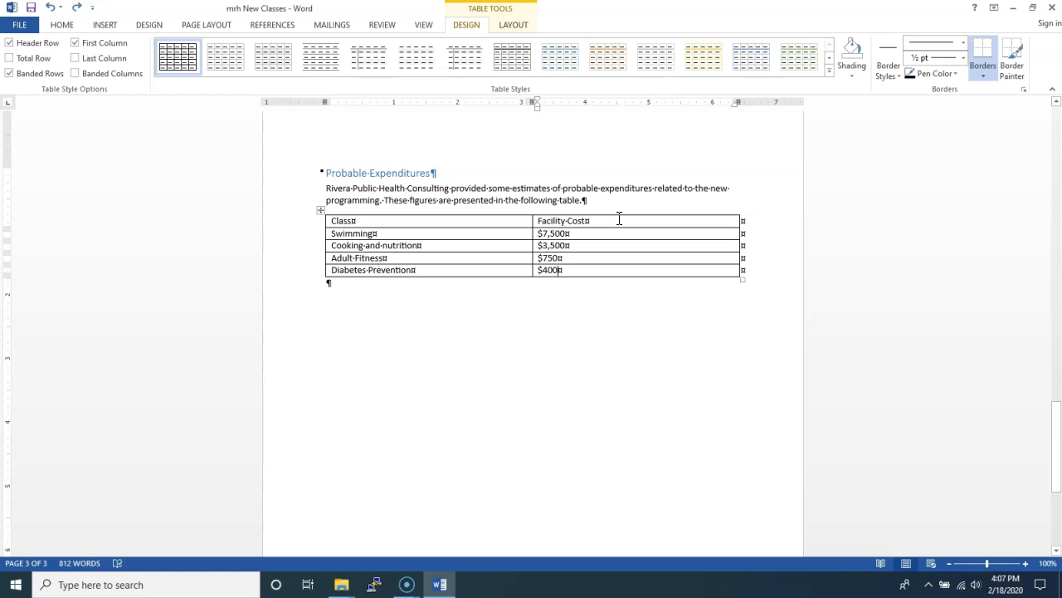
Hide the formatting marks and show them again to compare the table's end-of-cell markers.
{"action": "left_click", "coordinate": [63, 27]}
{"action": "left_click", "coordinate": [418, 49]}
{"action": "left_click", "coordinate": [419, 52]}
{"action": "left_click", "coordinate": [419, 51]}
{"action": "left_click", "coordinate": [419, 52]}
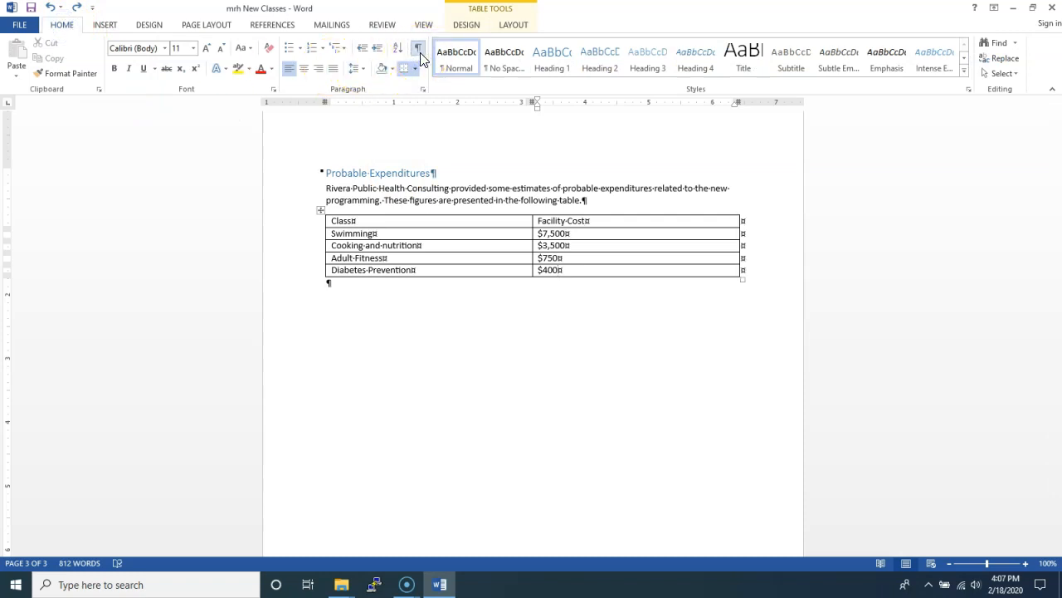
{"action": "left_click", "coordinate": [421, 268]}
{"action": "key", "text": "Tab"}
{"action": "key", "text": "Right"}
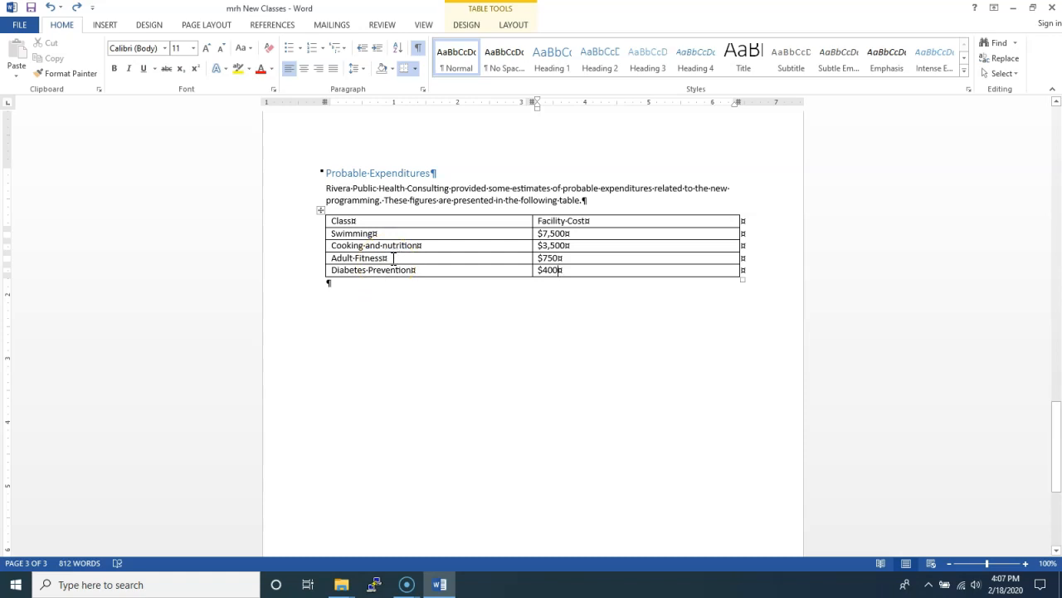
Make the table's header row with Class and Facility Cost bold and save the document.
{"action": "mouse_move", "coordinate": [309, 242]}
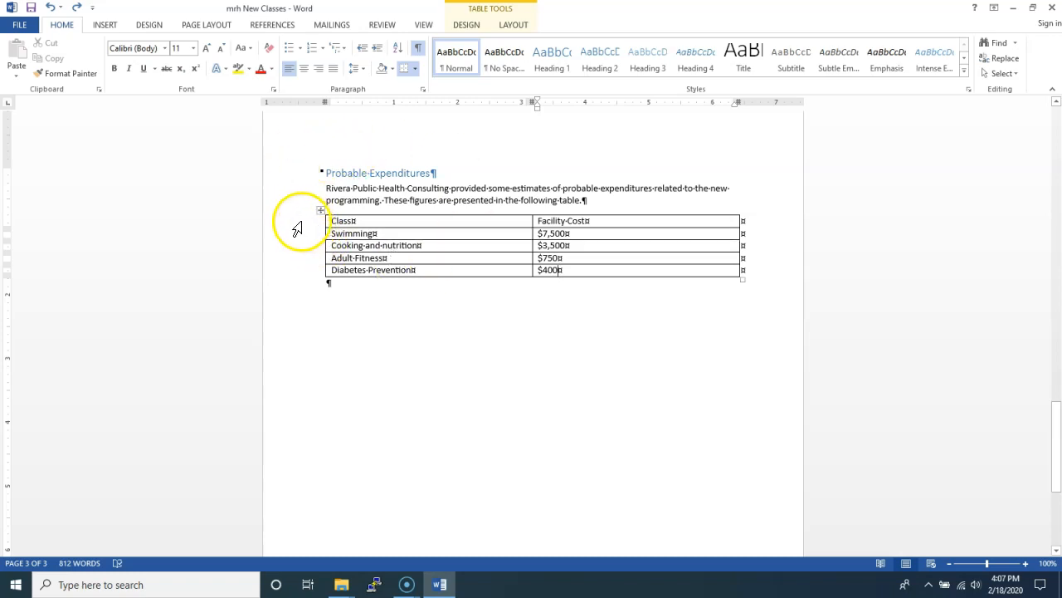
{"action": "left_click", "coordinate": [296, 229]}
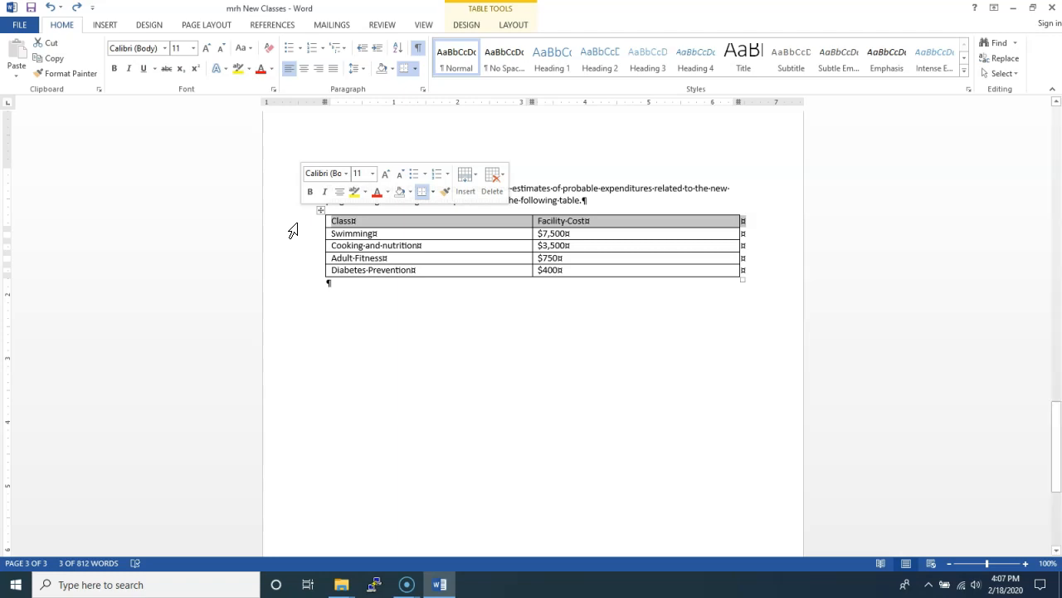
{"action": "key", "text": "ctrl+b"}
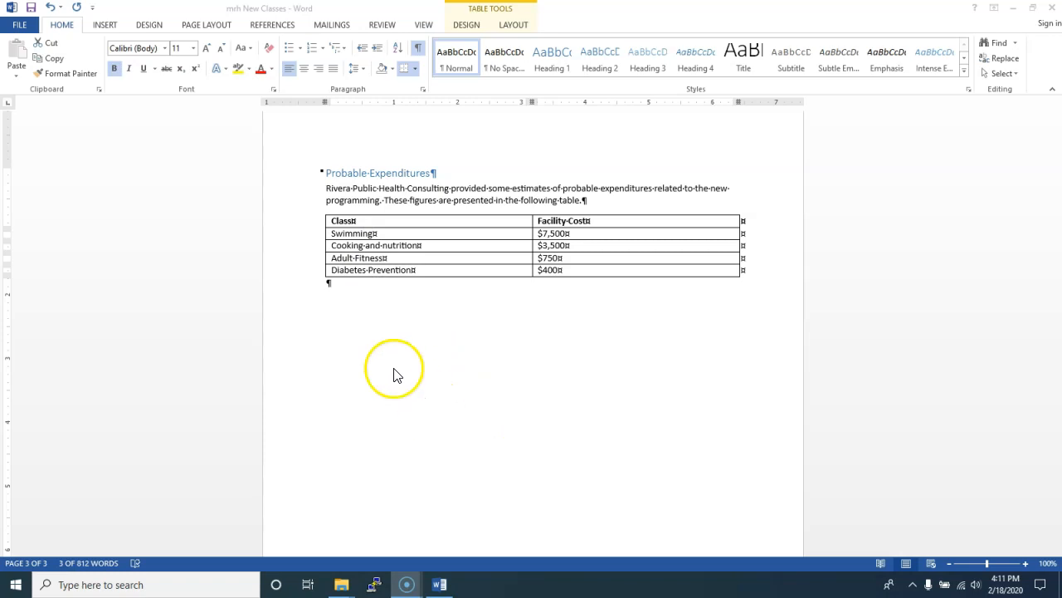
{"action": "left_click_drag", "start_coordinate": [372, 222], "coordinate": [598, 222]}
{"action": "left_click", "coordinate": [426, 260]}
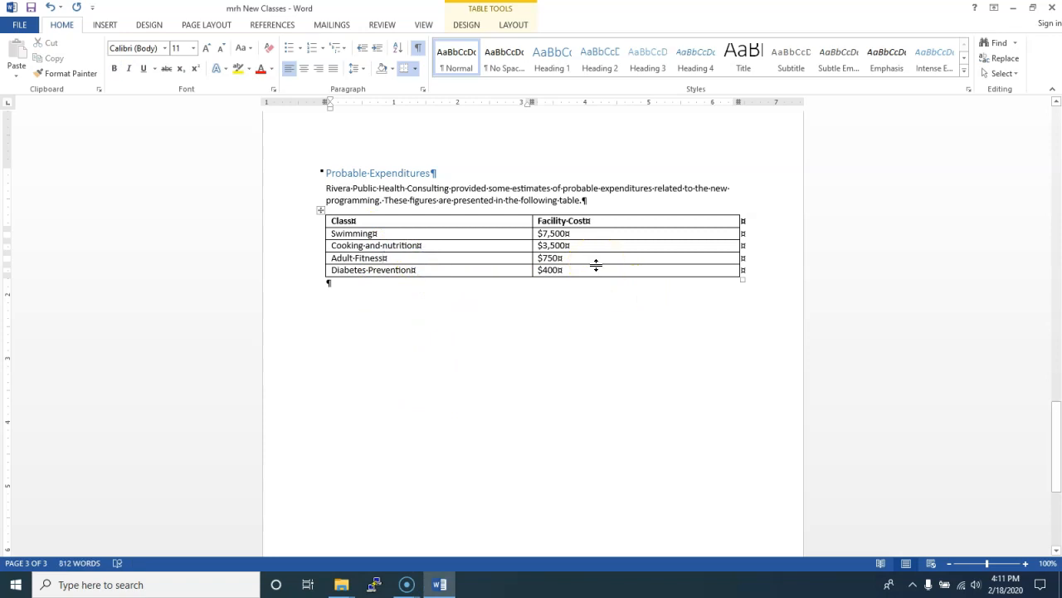
{"action": "left_click", "coordinate": [27, 8]}
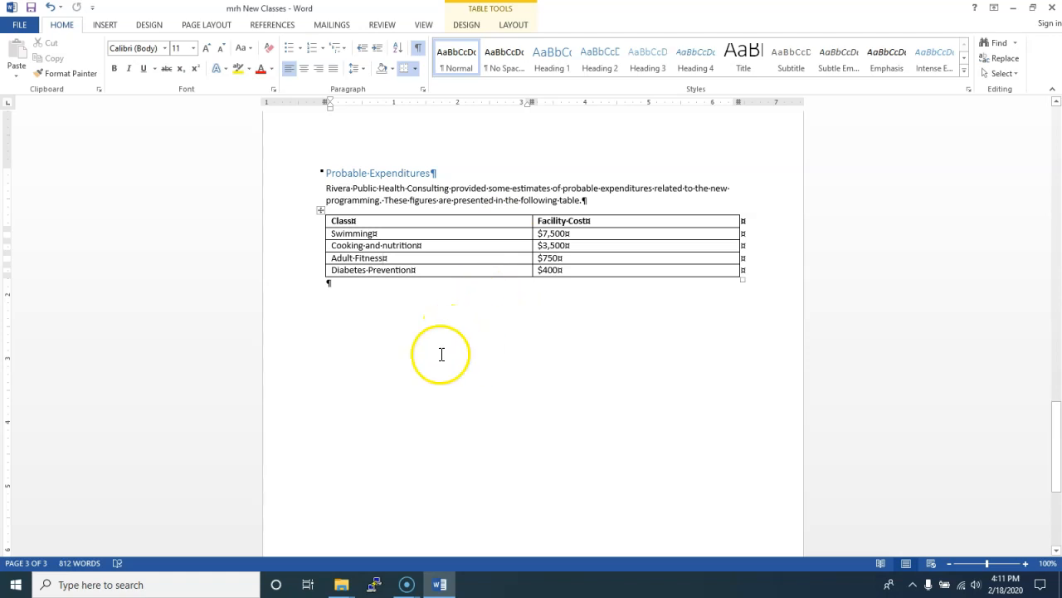
Open the Sort dialog for the expenditures table and move it clear of the table.
{"action": "left_click", "coordinate": [394, 258]}
{"action": "left_click", "coordinate": [448, 246]}
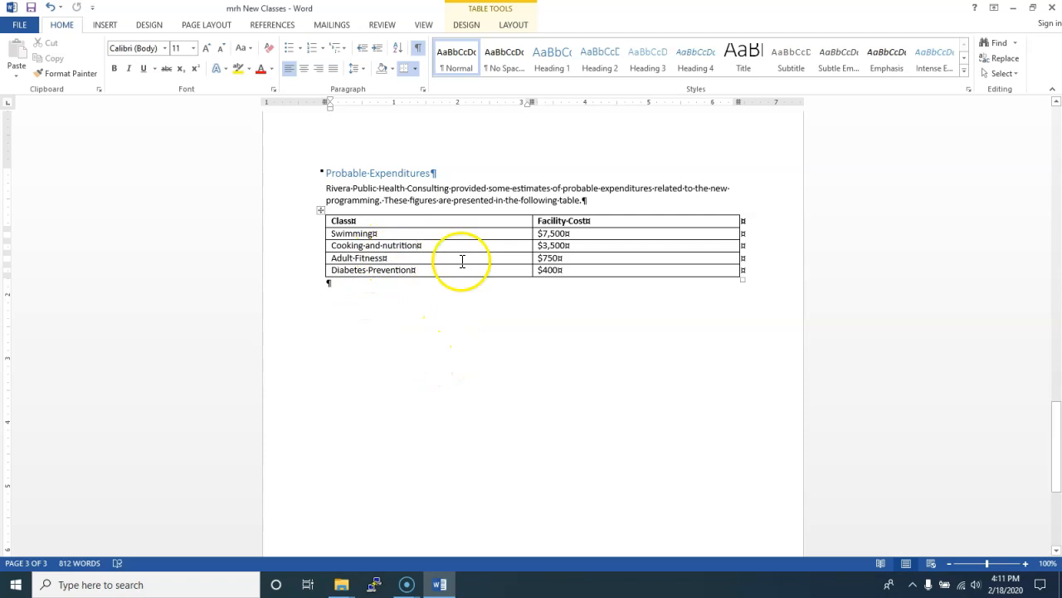
{"action": "left_click", "coordinate": [523, 29]}
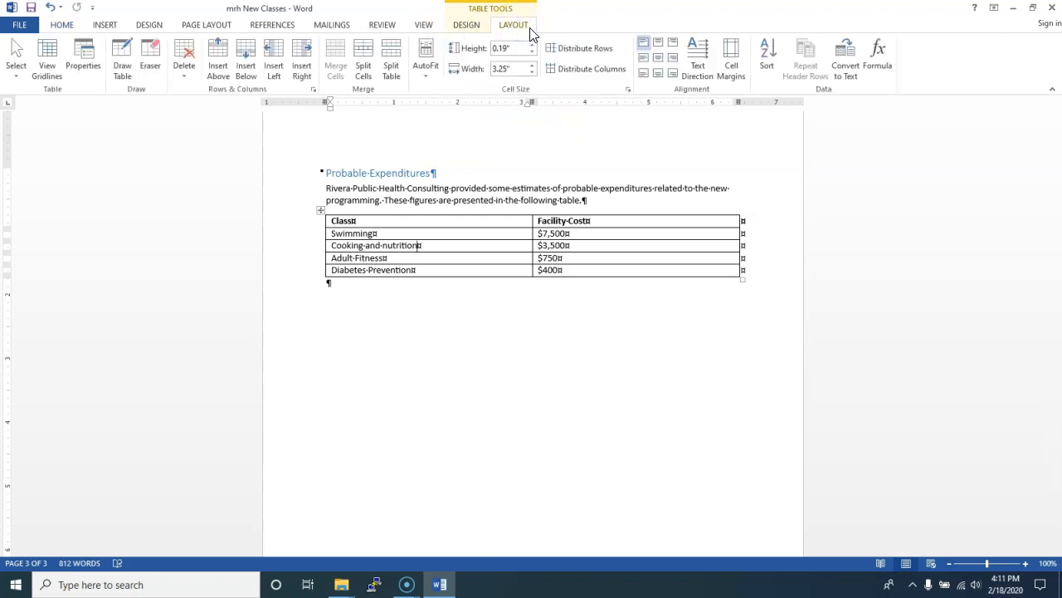
{"action": "left_click", "coordinate": [766, 56]}
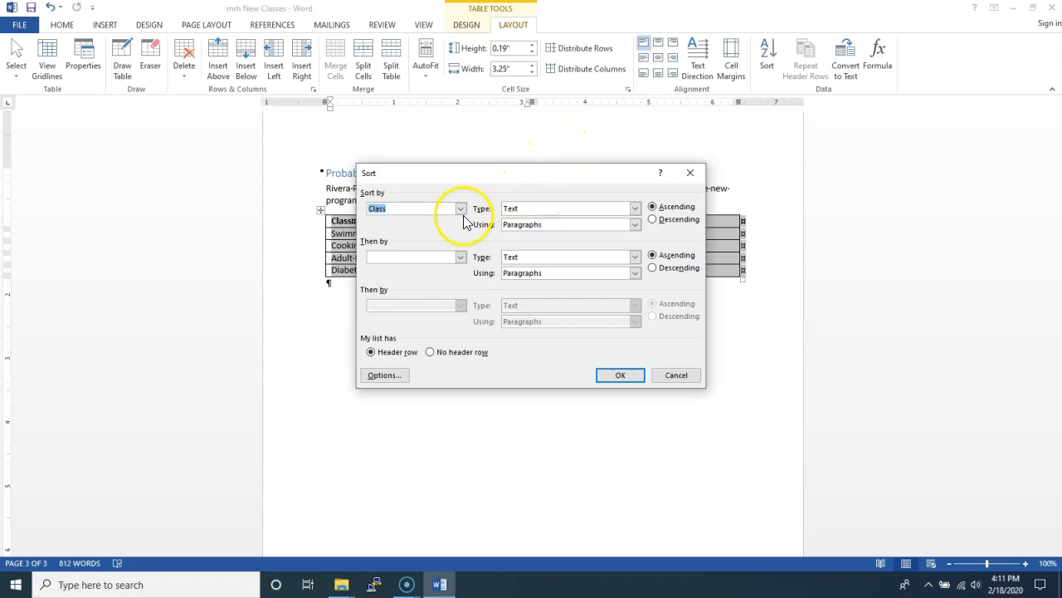
{"action": "left_click_drag", "start_coordinate": [480, 169], "coordinate": [629, 311]}
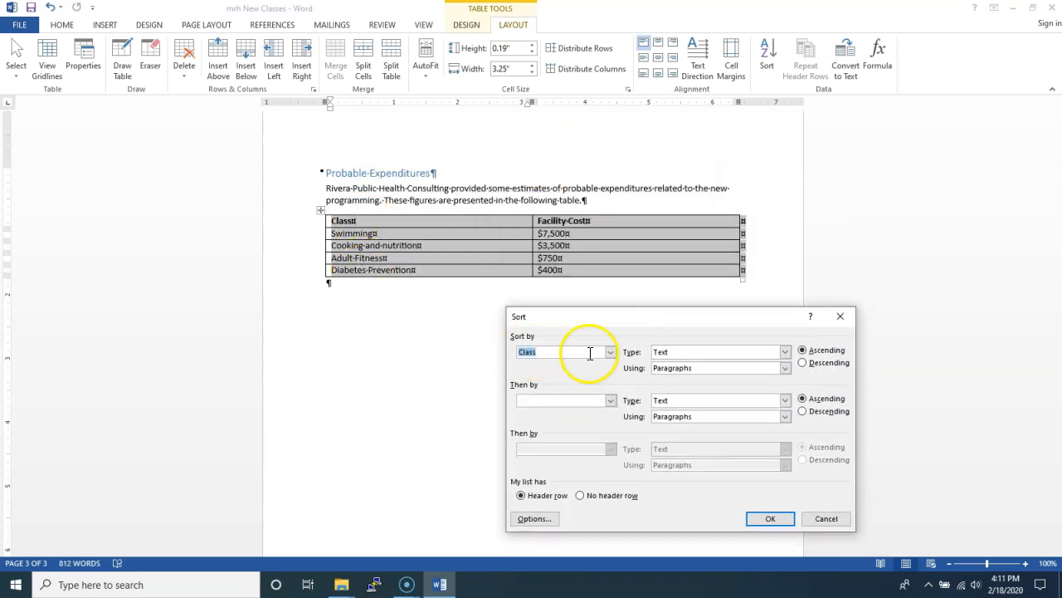
Sort the table by Facility Cost as Number in ascending order and save the document.
{"action": "left_click", "coordinate": [611, 353]}
{"action": "left_click", "coordinate": [611, 353]}
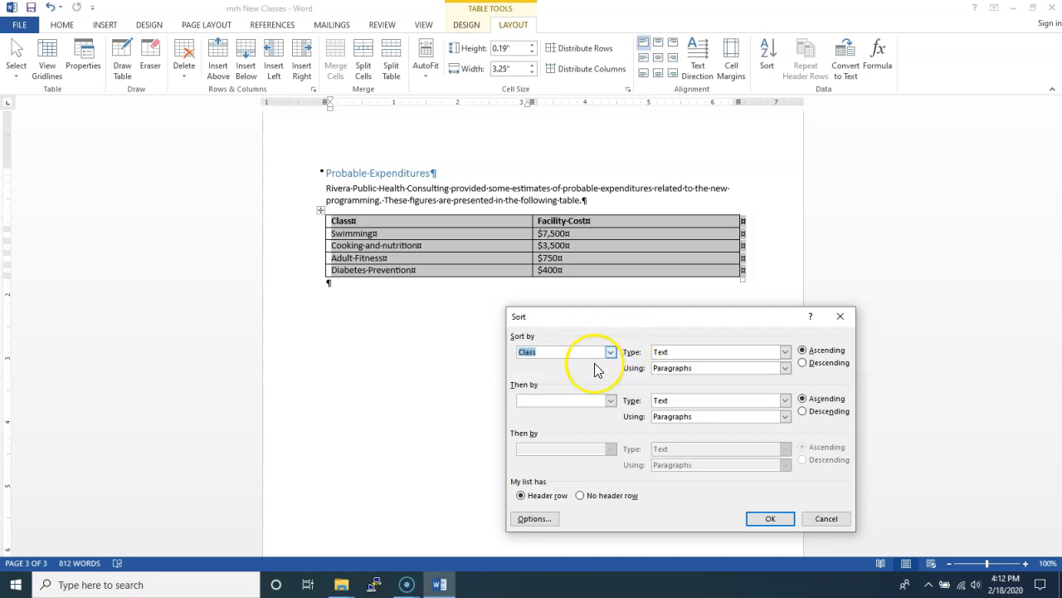
{"action": "left_click", "coordinate": [611, 351]}
{"action": "left_click", "coordinate": [581, 370]}
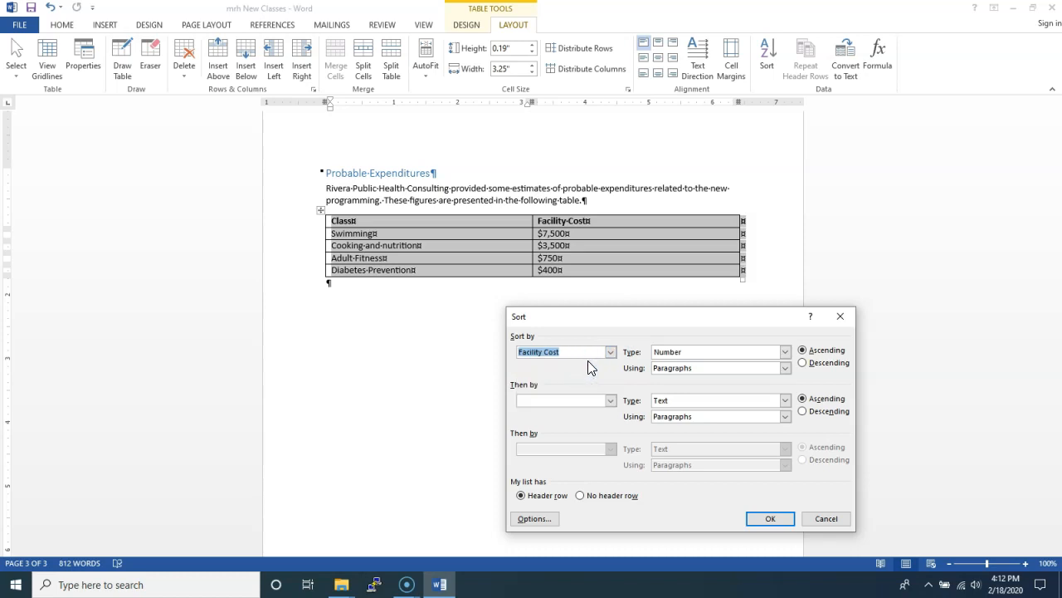
{"action": "left_click", "coordinate": [805, 351]}
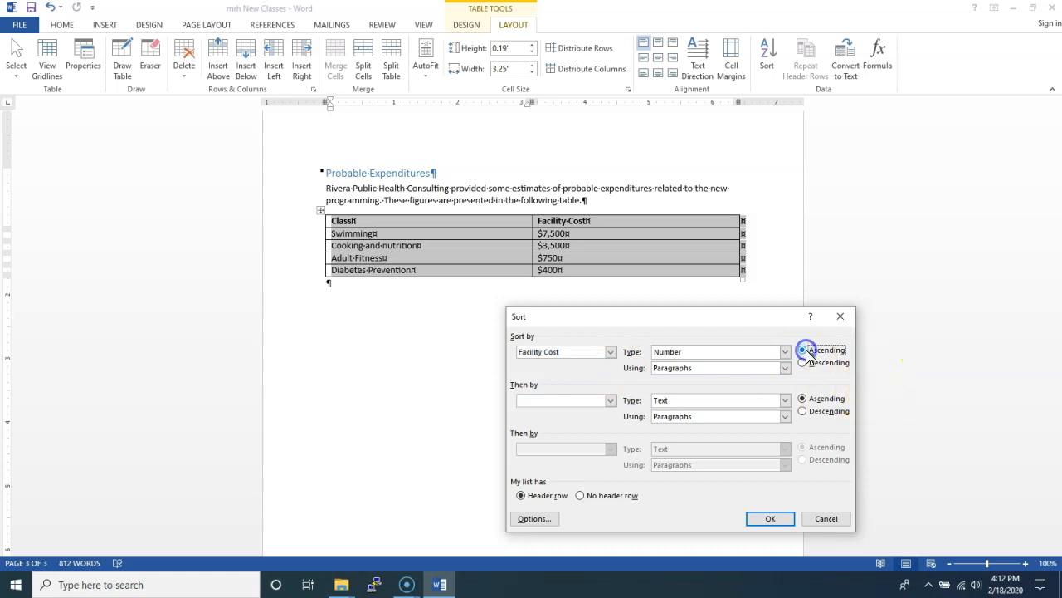
{"action": "left_click", "coordinate": [698, 352]}
{"action": "left_click", "coordinate": [698, 352]}
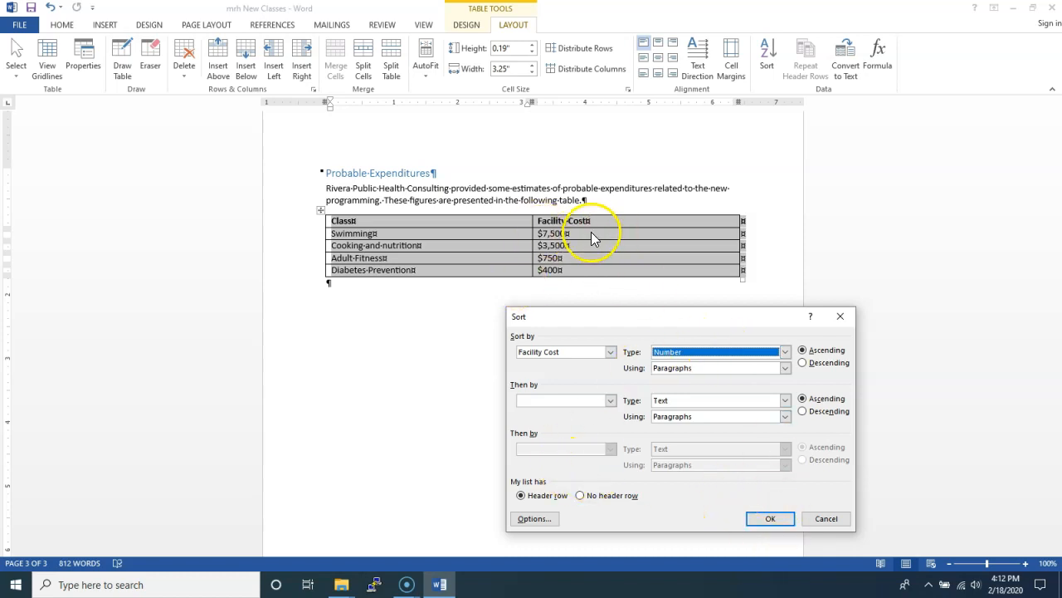
{"action": "left_click", "coordinate": [772, 519]}
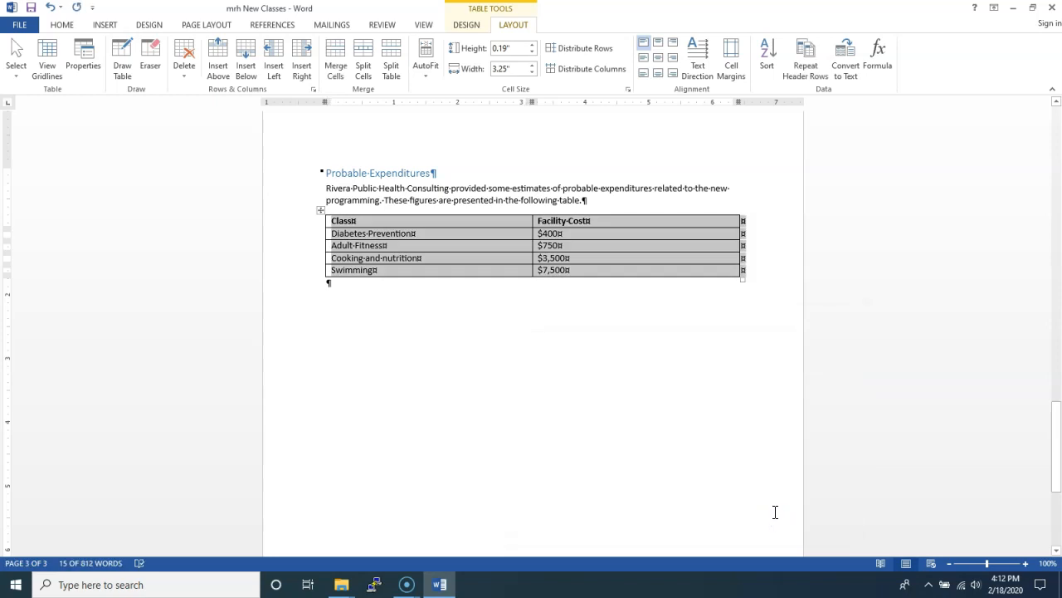
{"action": "left_click", "coordinate": [35, 10]}
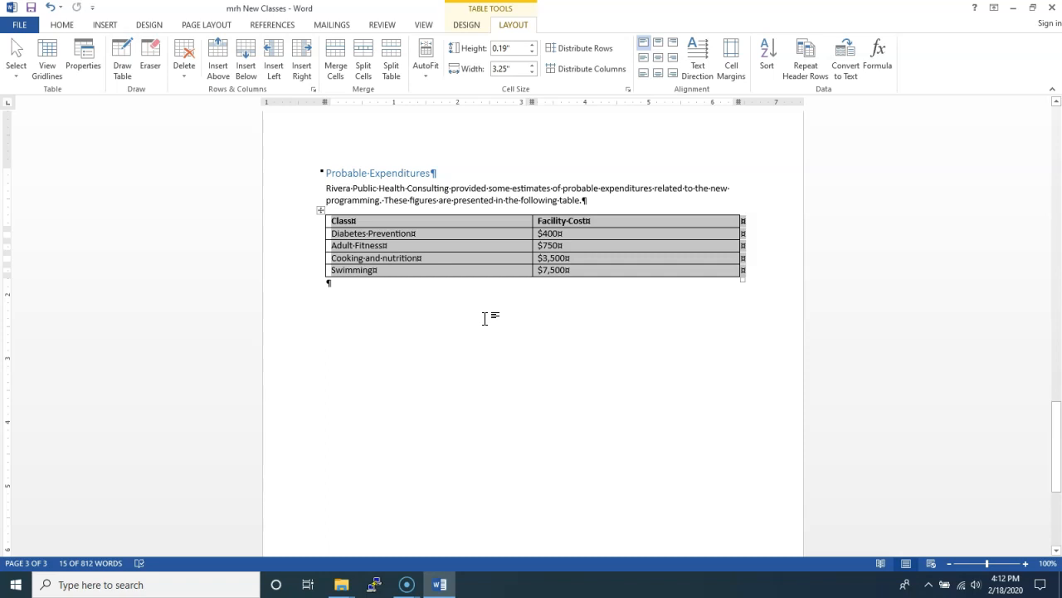
Insert a column between Class and Facility Cost and give it the heading Personnel Cost.
{"action": "left_click", "coordinate": [577, 248]}
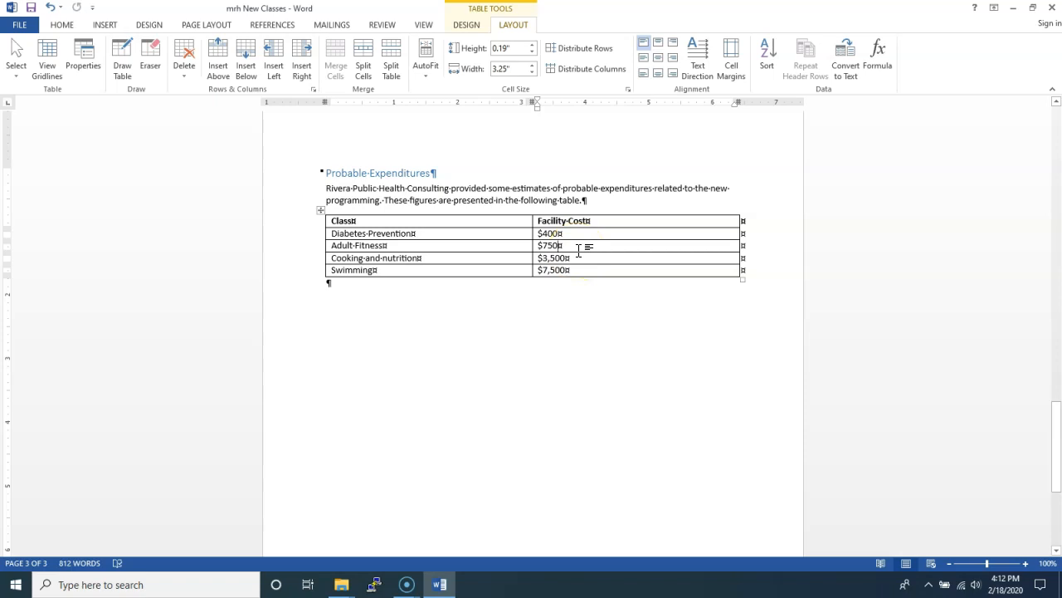
{"action": "mouse_move", "coordinate": [534, 211]}
{"action": "left_click", "coordinate": [533, 210]}
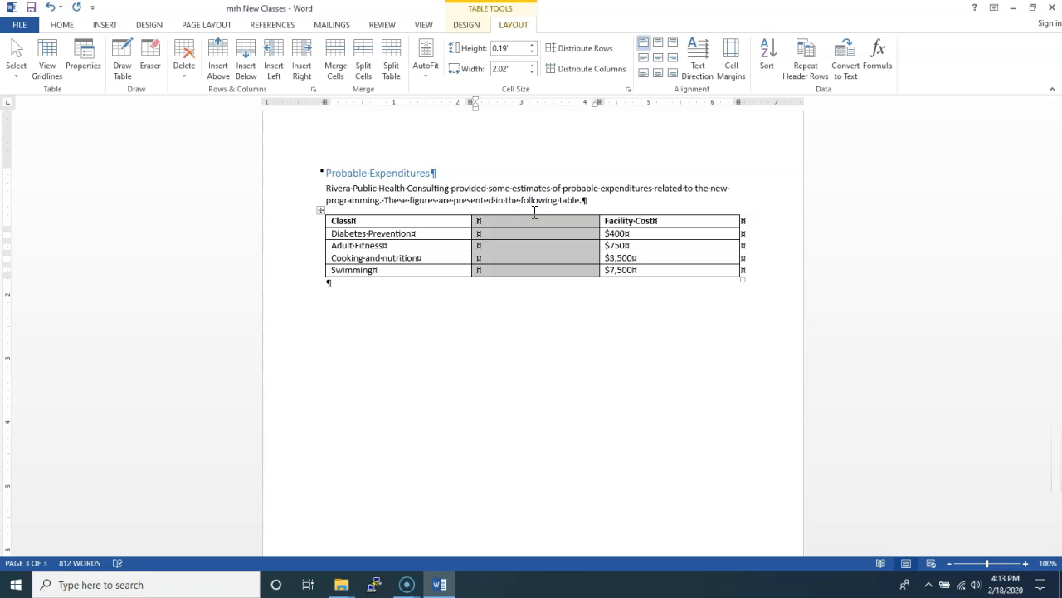
{"action": "left_click", "coordinate": [511, 230]}
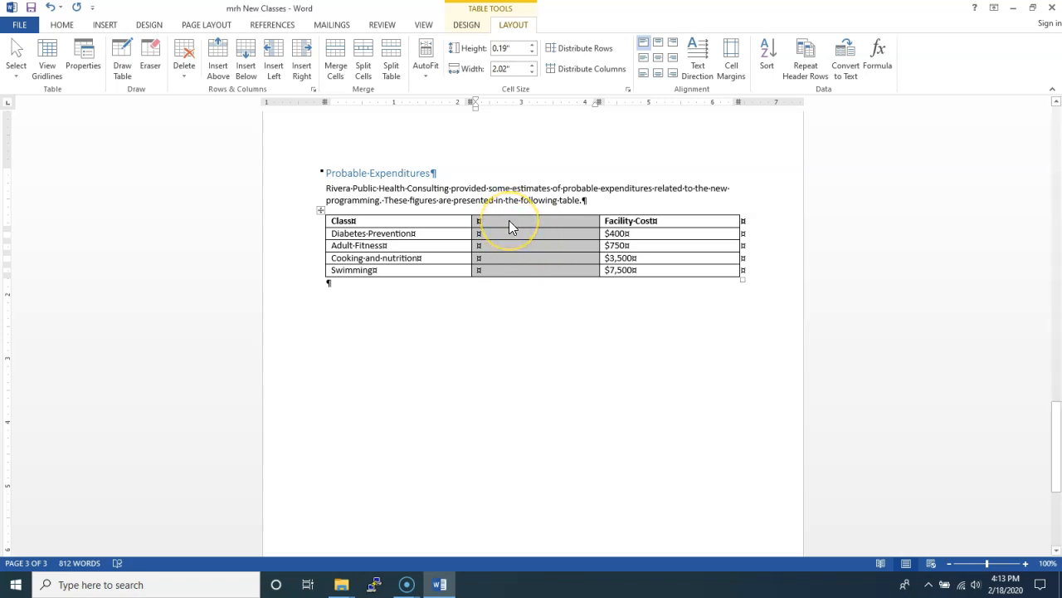
{"action": "left_click", "coordinate": [509, 222]}
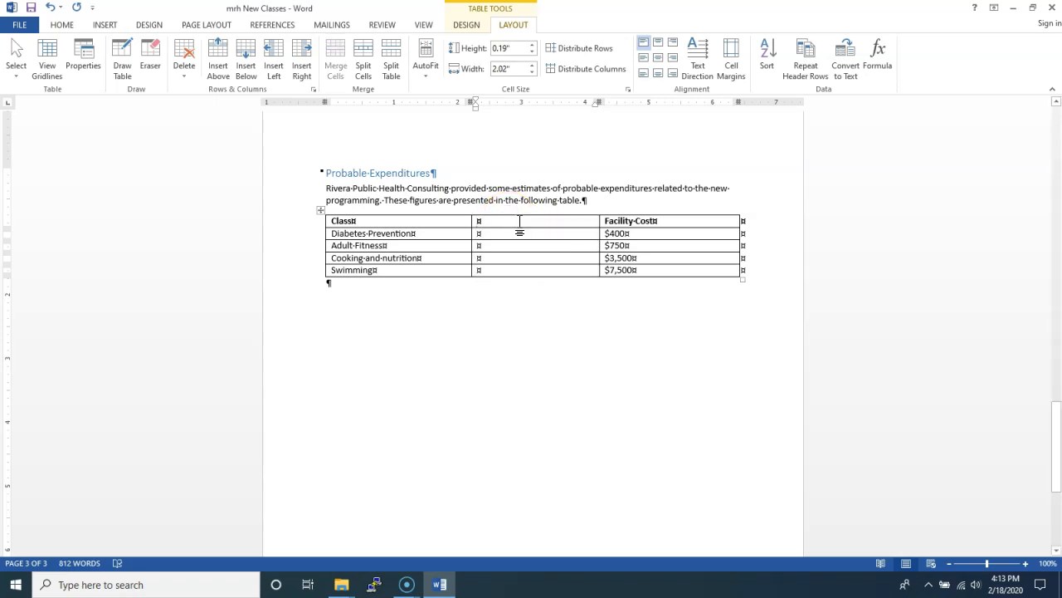
{"action": "type", "text": "Person"}
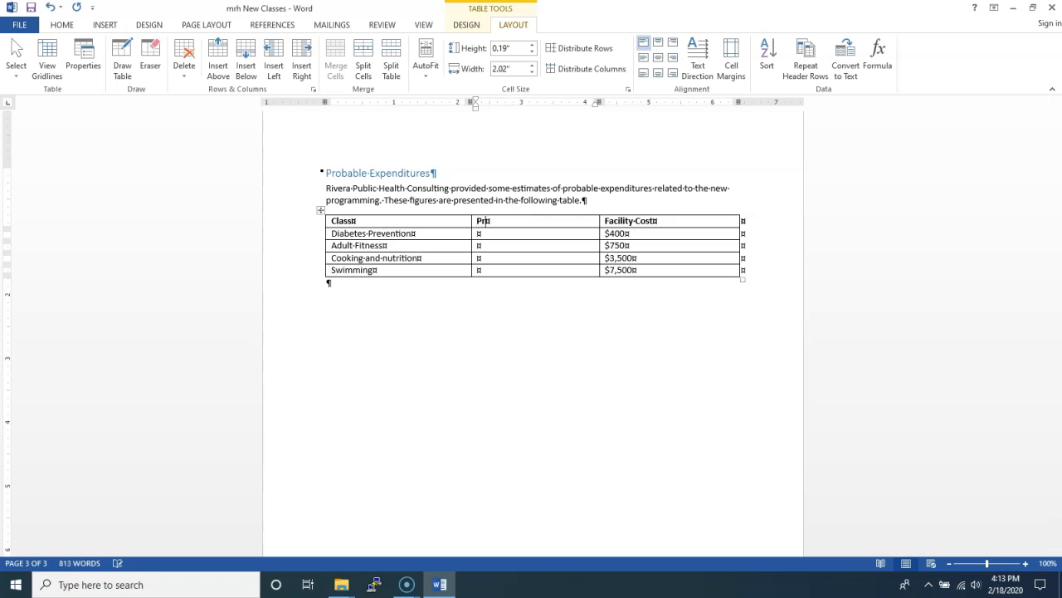
{"action": "type", "text": "nel Cost"}
{"action": "key", "text": "Down"}
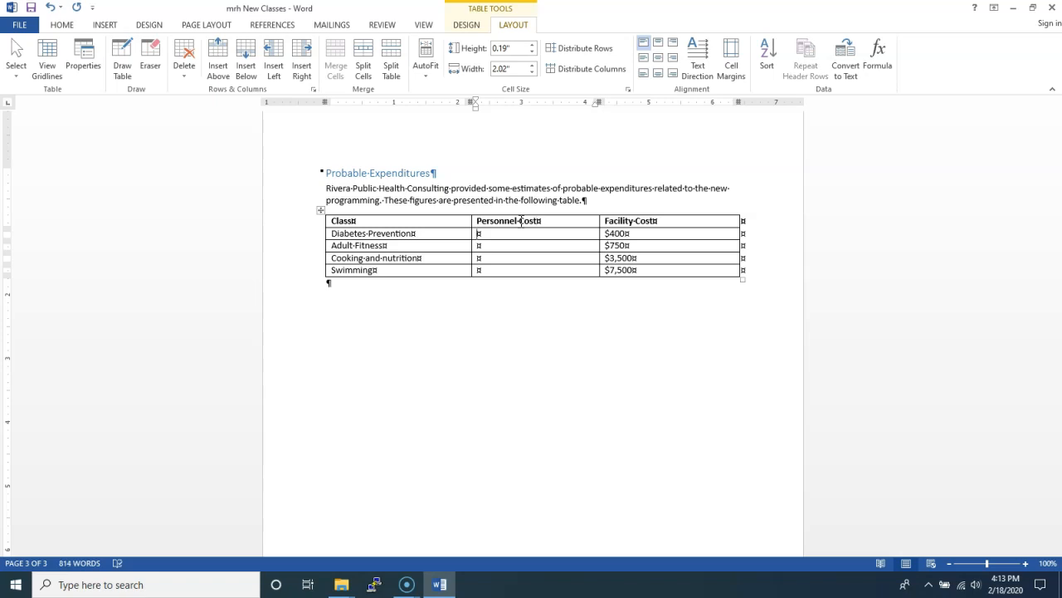
Fill the Personnel Cost column from the Diabetes Prevention row down with $500, $2,000, $200 and $4,750.
{"action": "type", "text": "$500$2,000$200"}
{"action": "type", "text": "$4"}
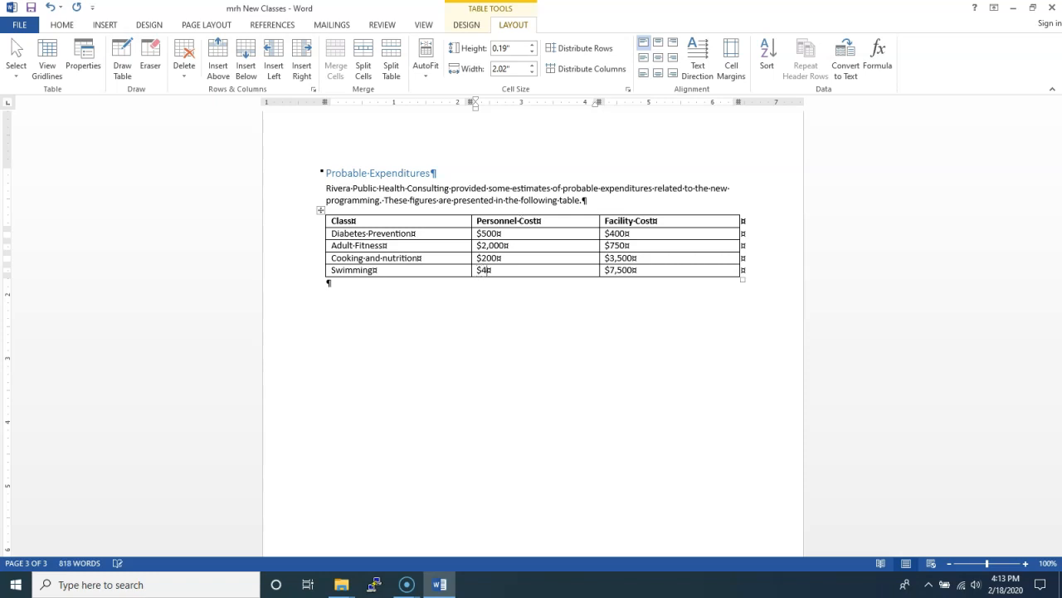
{"action": "type", "text": ",750"}
Append "and diabetes prevention" to the Adult Fitness entry in the Class column and delete the Diabetes Prevention row.
{"action": "left_click", "coordinate": [343, 235]}
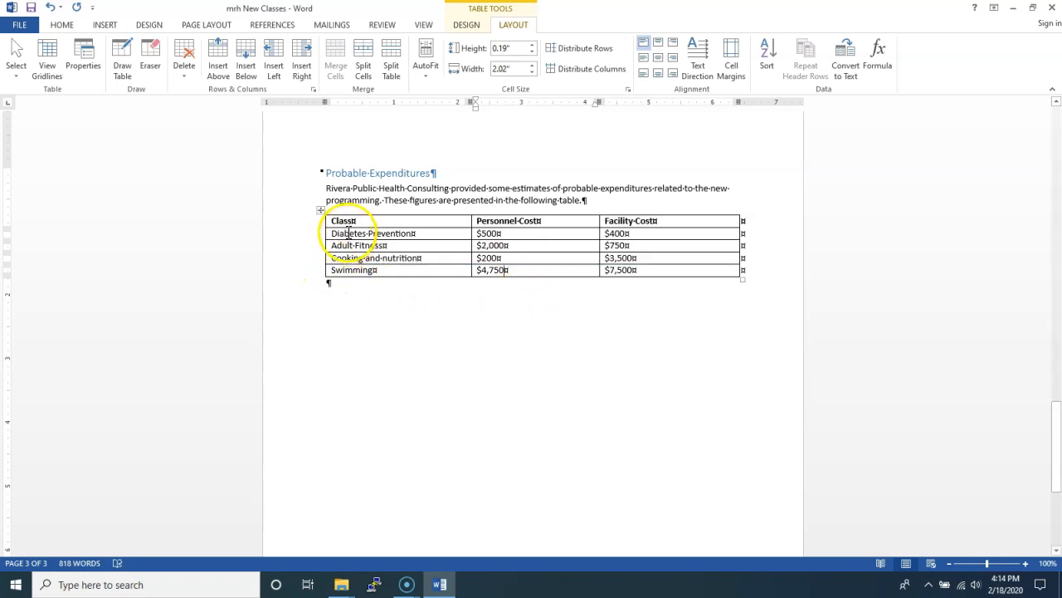
{"action": "left_click", "coordinate": [292, 234]}
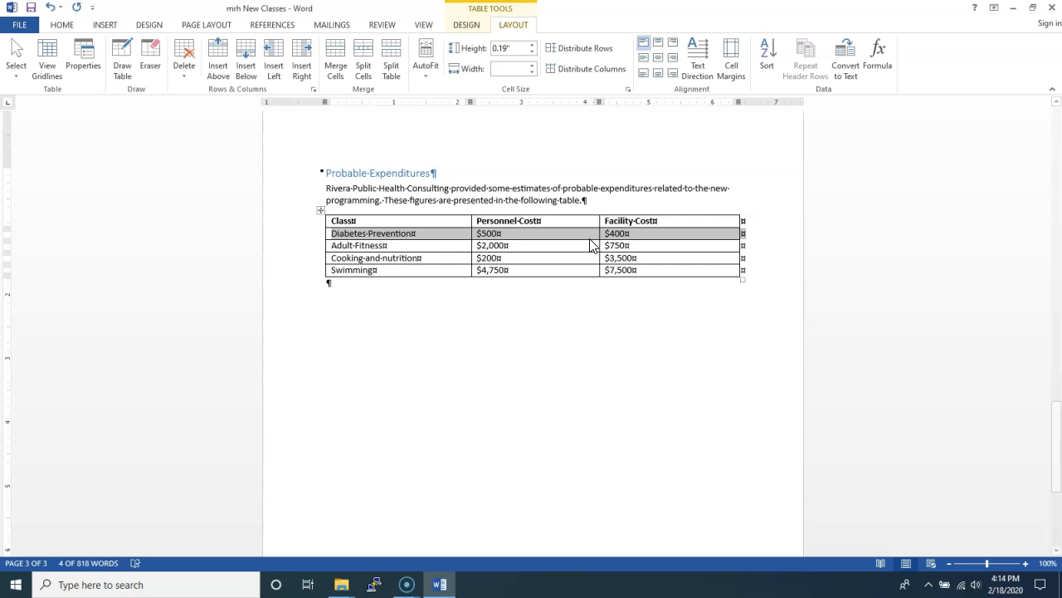
{"action": "left_click", "coordinate": [417, 245]}
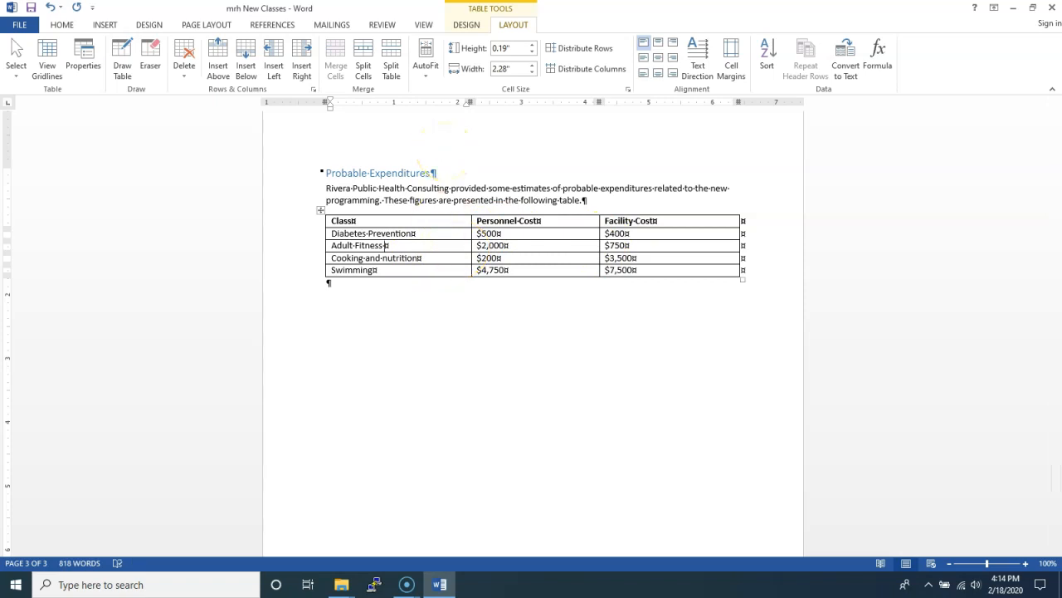
{"action": "type", "text": "and diabetes prevention"}
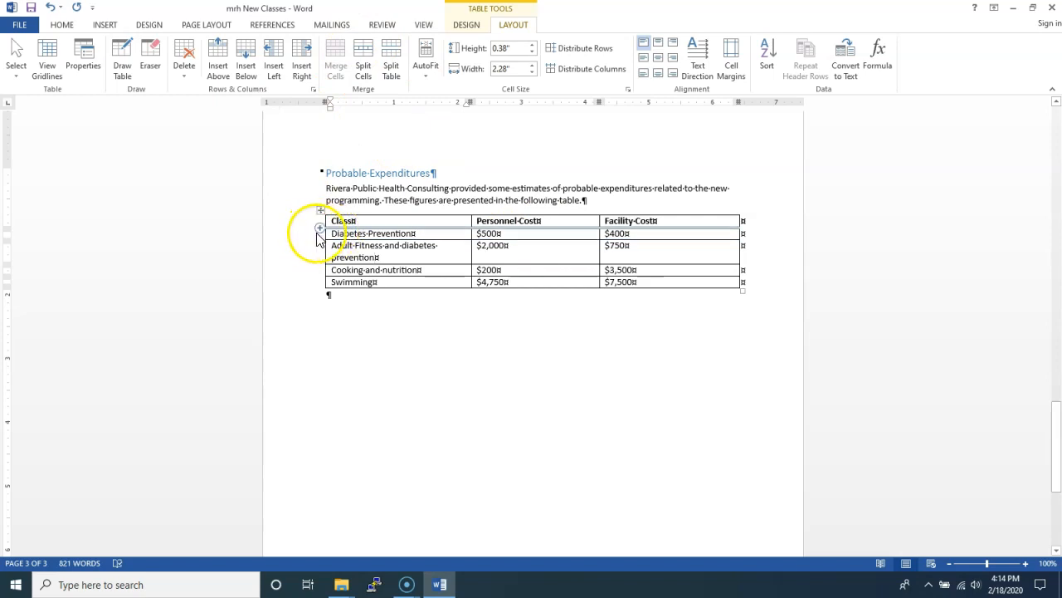
{"action": "right_click", "coordinate": [298, 234]}
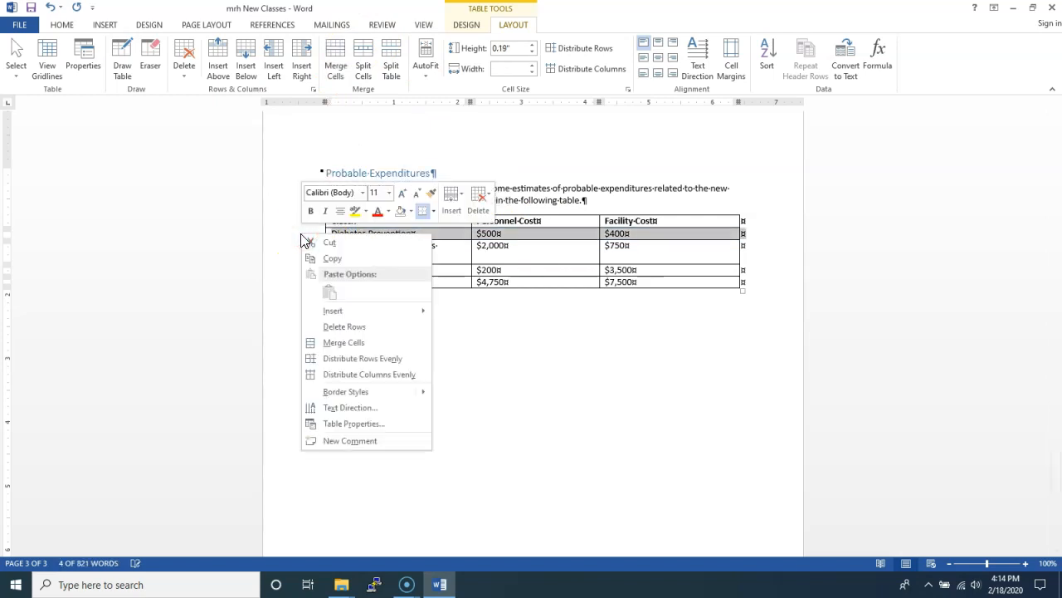
{"action": "left_click", "coordinate": [349, 332]}
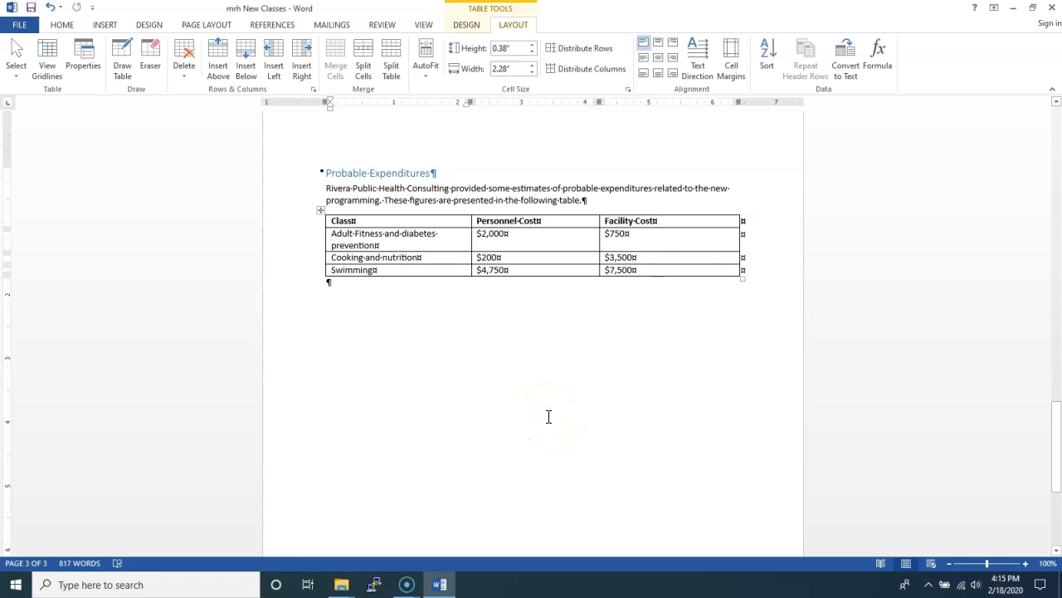
{"action": "left_click", "coordinate": [444, 247]}
{"action": "left_click", "coordinate": [539, 241]}
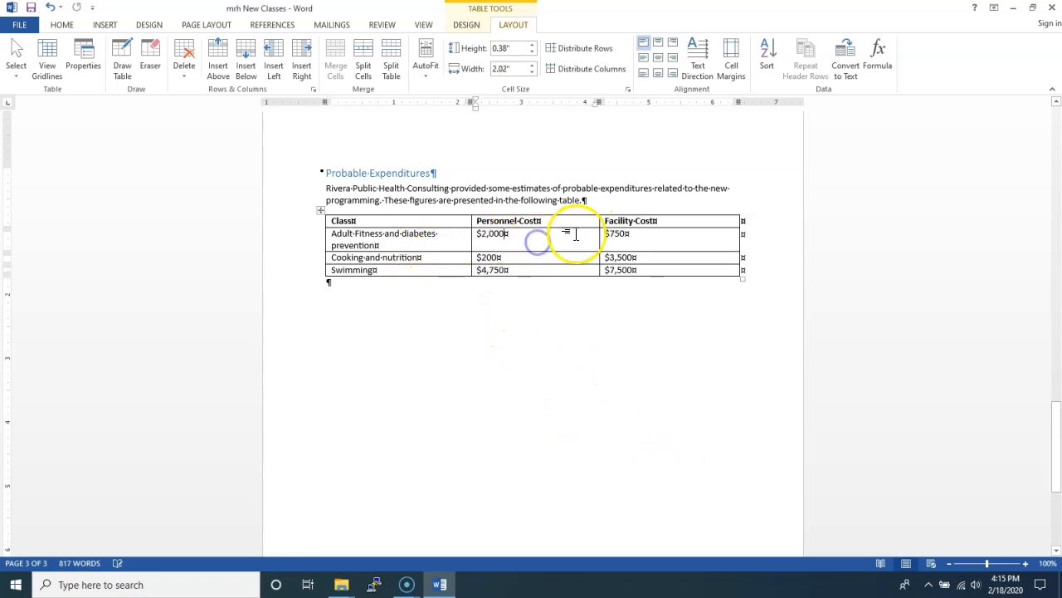
{"action": "left_click", "coordinate": [695, 221]}
{"action": "left_click", "coordinate": [701, 242]}
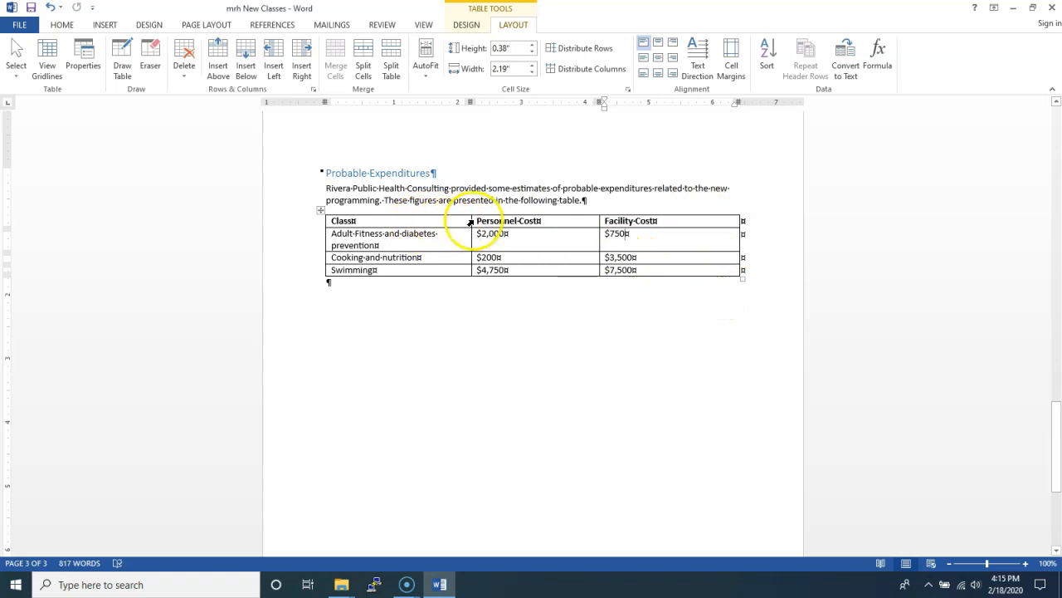
Widen the Class column to about 2.62" and narrow Personnel Cost to fit its heading and Facility Cost to about 1.06".
{"action": "mouse_move", "coordinate": [473, 210]}
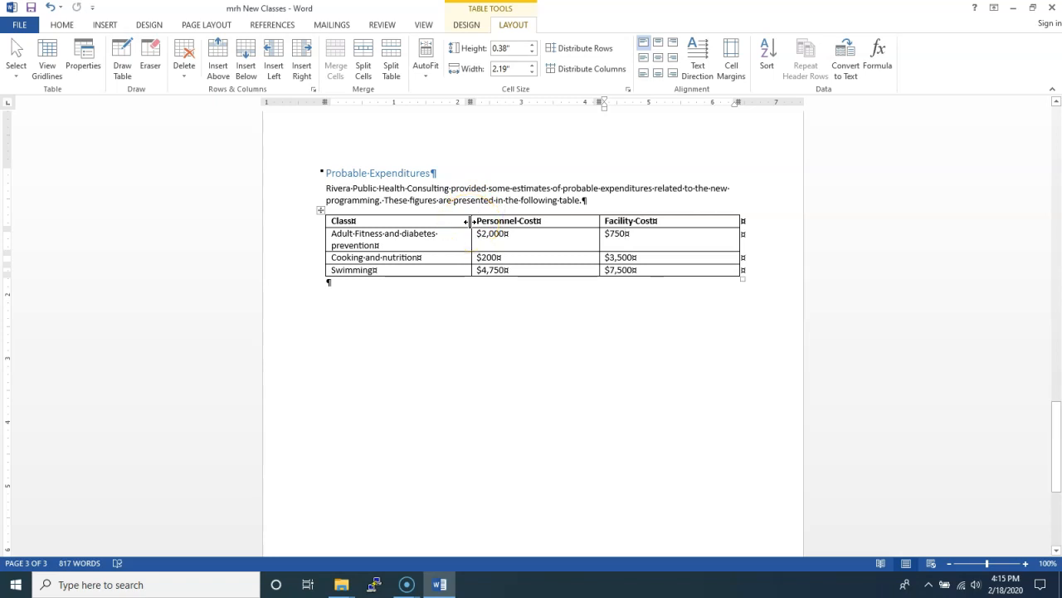
{"action": "left_click_drag", "start_coordinate": [471, 221], "coordinate": [482, 221]}
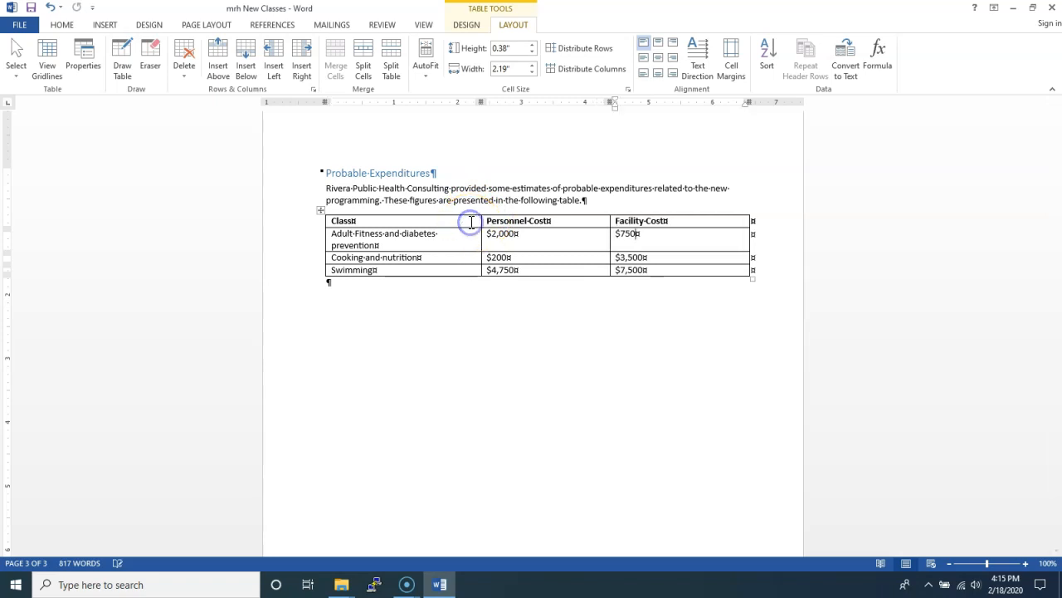
{"action": "left_click", "coordinate": [545, 221]}
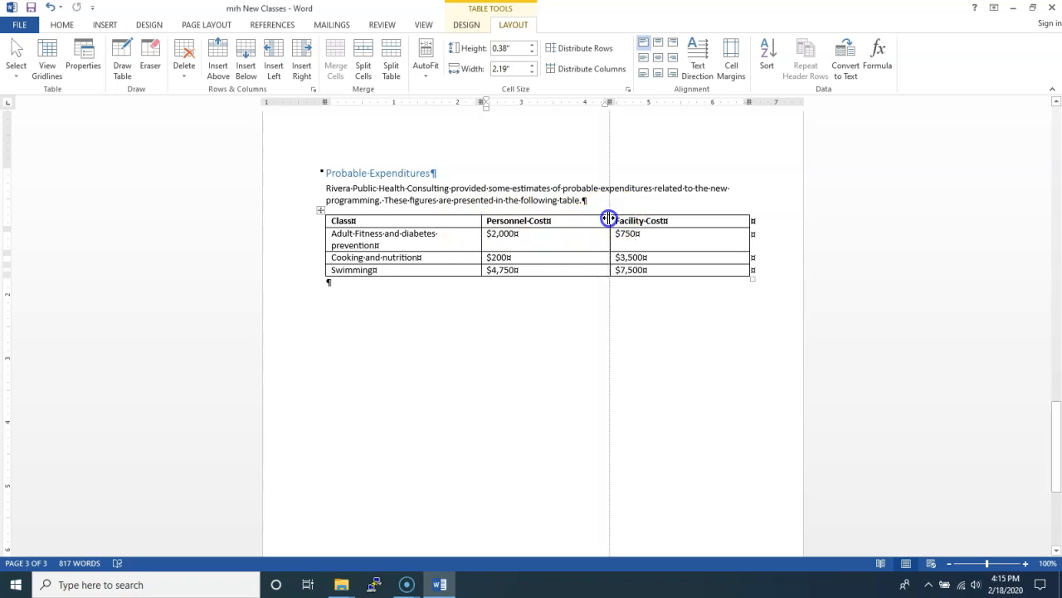
{"action": "left_click_drag", "start_coordinate": [609, 220], "coordinate": [556, 219]}
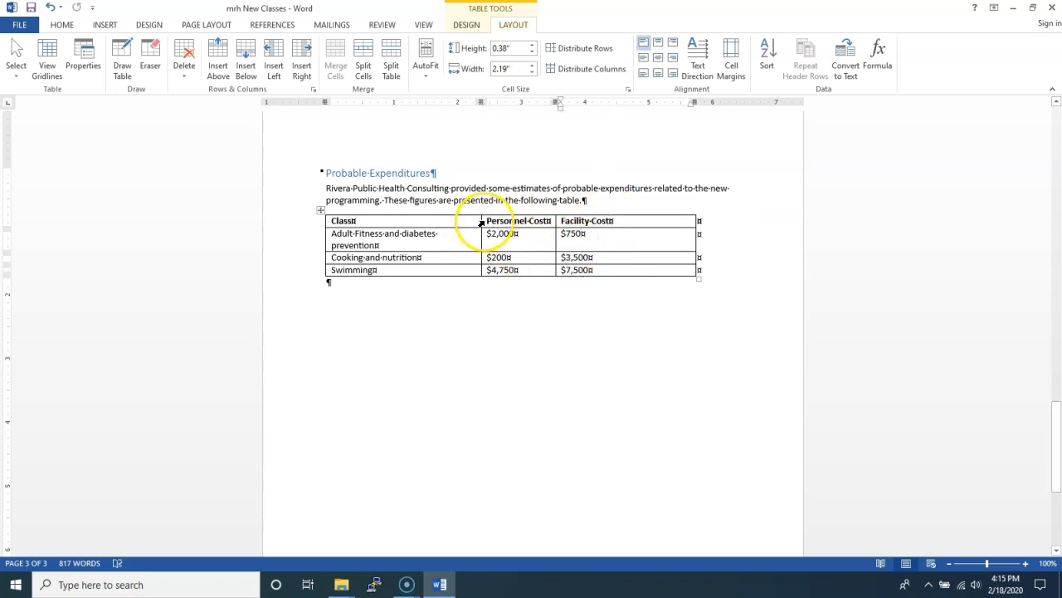
{"action": "left_click_drag", "start_coordinate": [481, 220], "coordinate": [490, 220]}
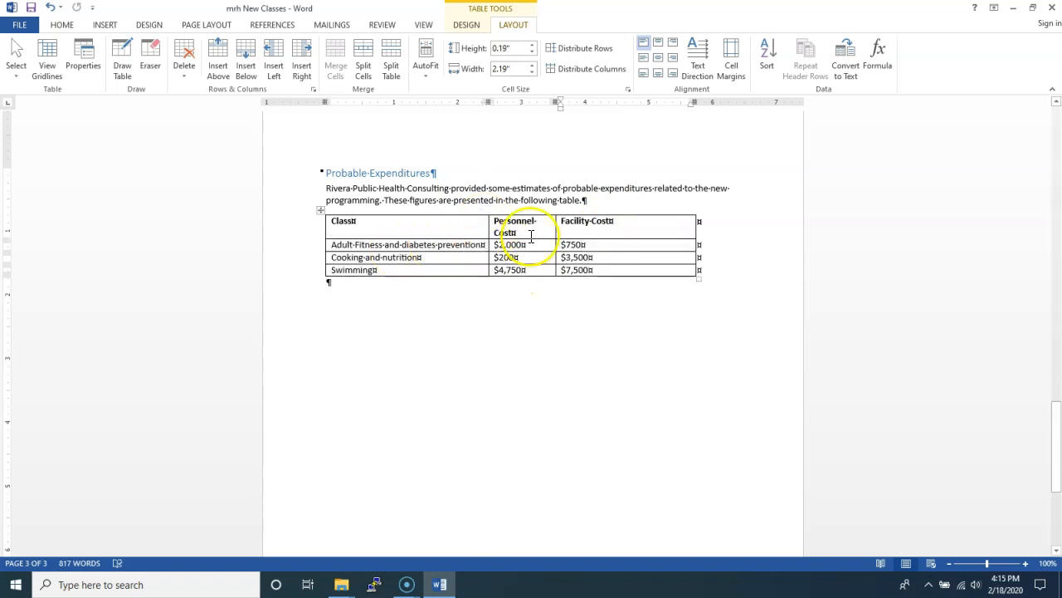
{"action": "left_click_drag", "start_coordinate": [557, 225], "coordinate": [569, 223]}
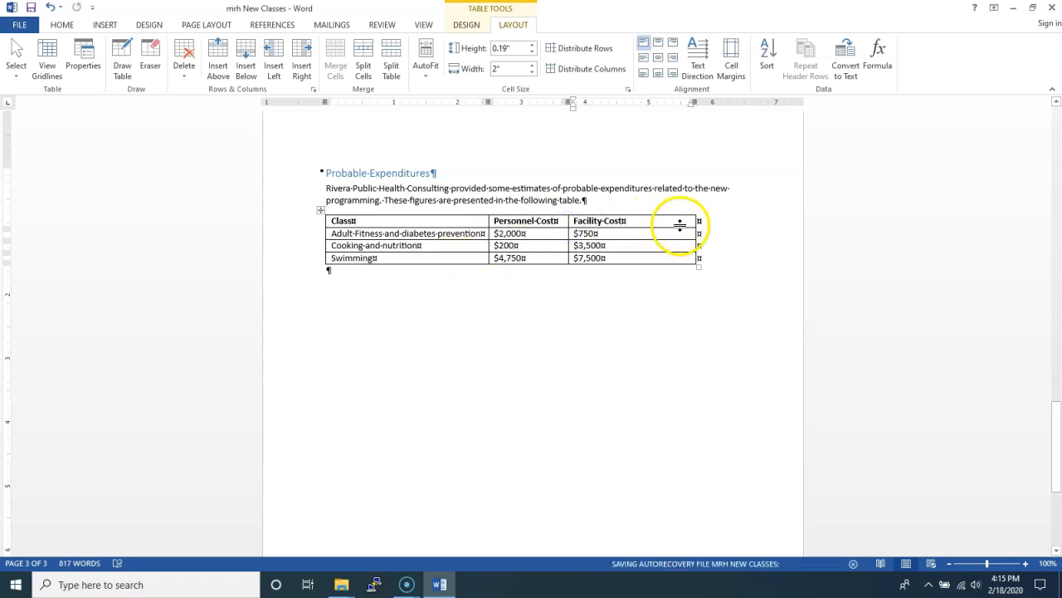
{"action": "left_click_drag", "start_coordinate": [696, 220], "coordinate": [636, 220]}
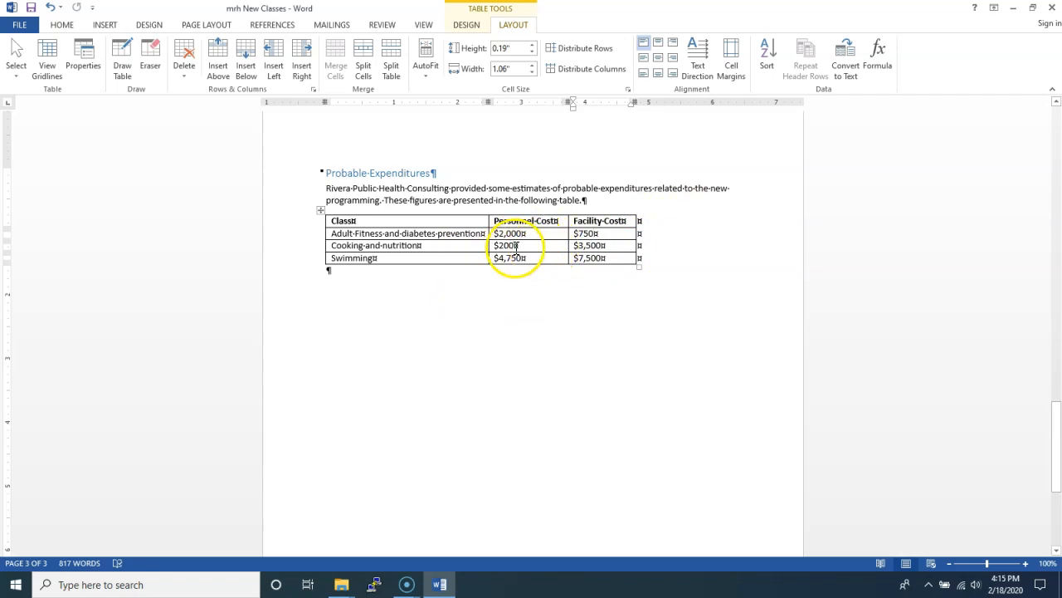
{"action": "left_click_drag", "start_coordinate": [489, 220], "coordinate": [492, 219]}
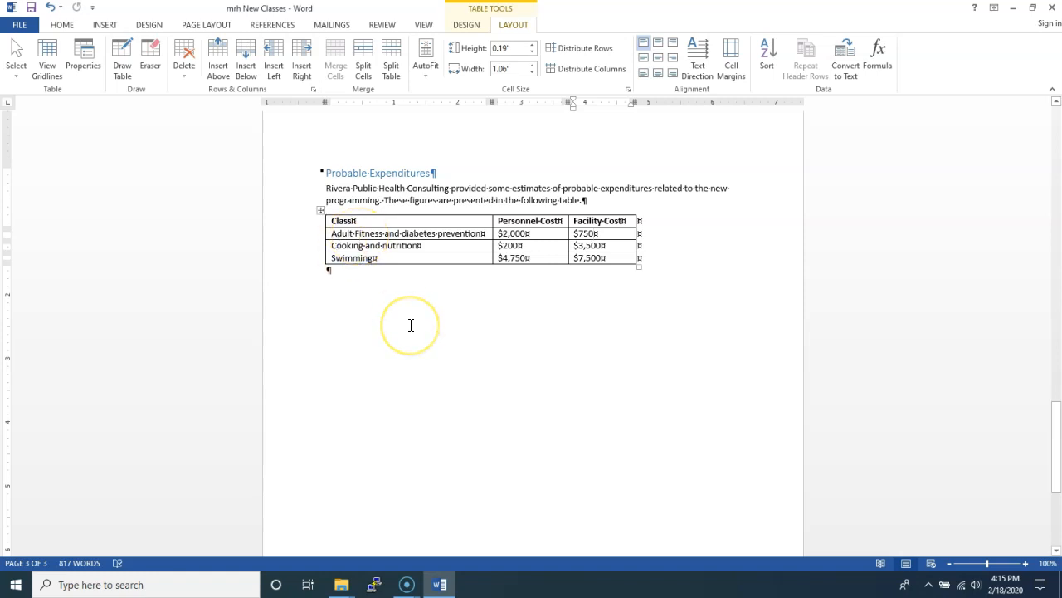
{"action": "left_click", "coordinate": [440, 271]}
{"action": "left_click", "coordinate": [440, 269]}
{"action": "left_click", "coordinate": [369, 230]}
{"action": "left_click", "coordinate": [581, 287]}
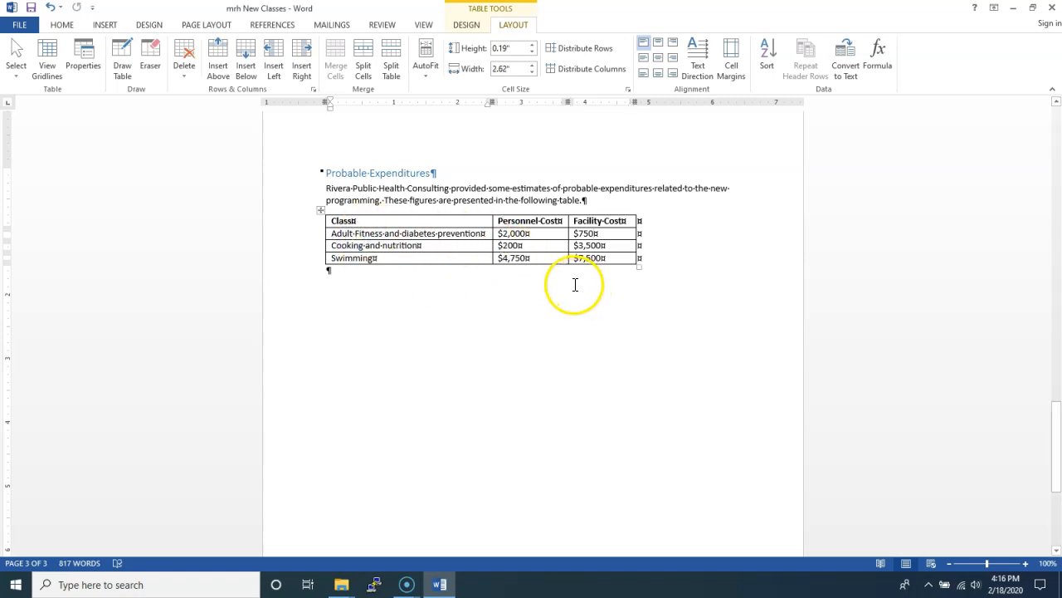
{"action": "left_click", "coordinate": [531, 245]}
Try a light green banded list style without vertical borders on the expenditures table.
{"action": "left_click", "coordinate": [435, 247]}
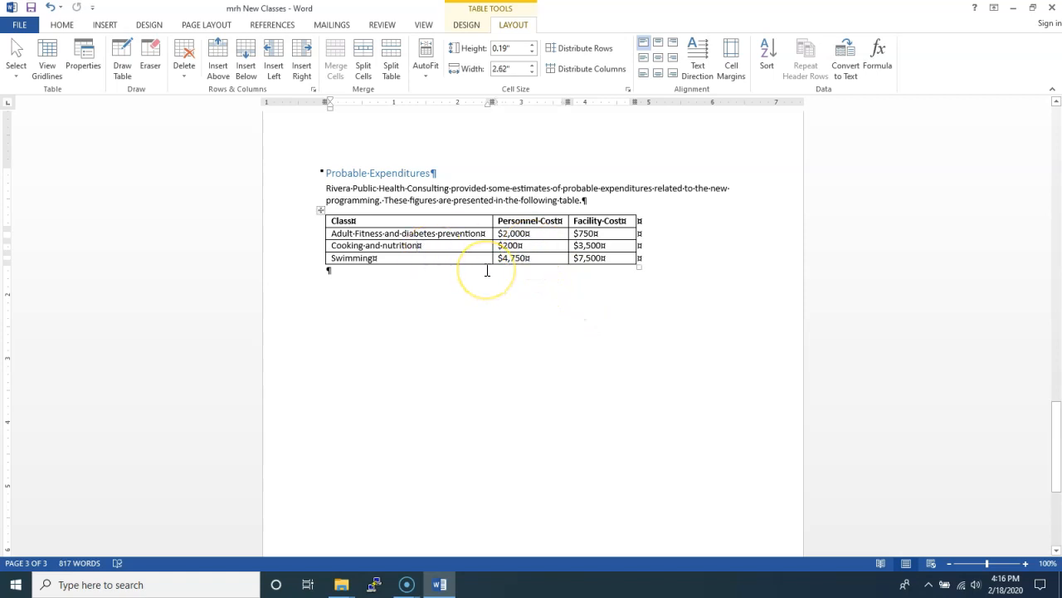
{"action": "left_click", "coordinate": [466, 24]}
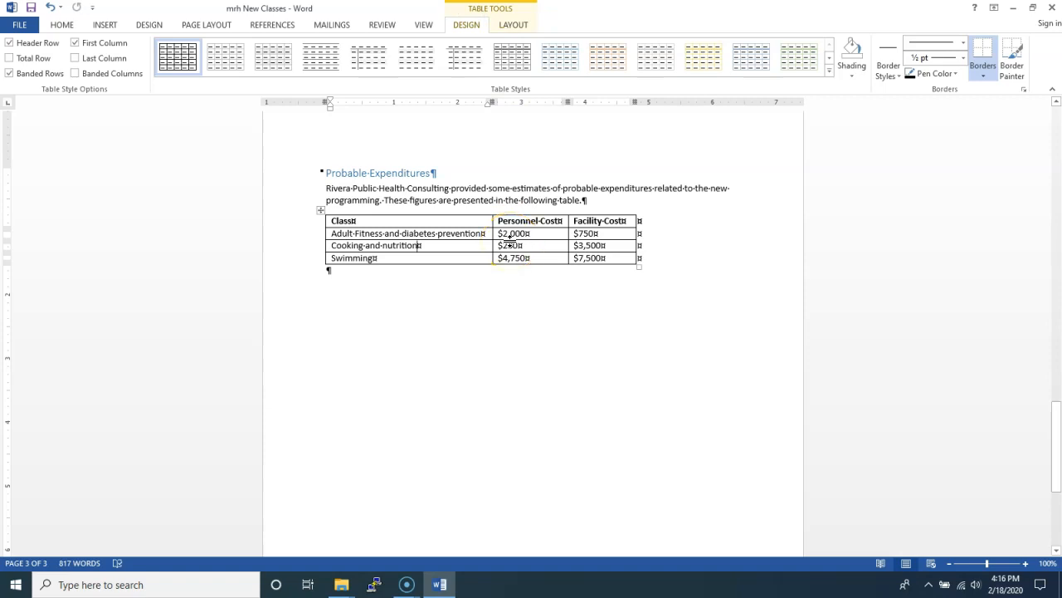
{"action": "left_click", "coordinate": [831, 73]}
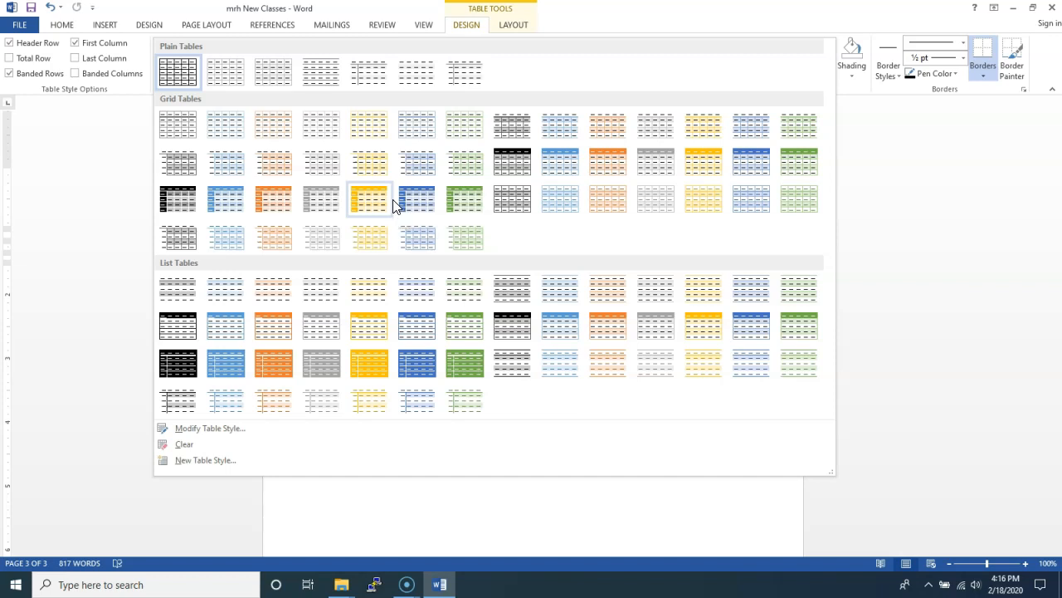
{"action": "left_click", "coordinate": [802, 288]}
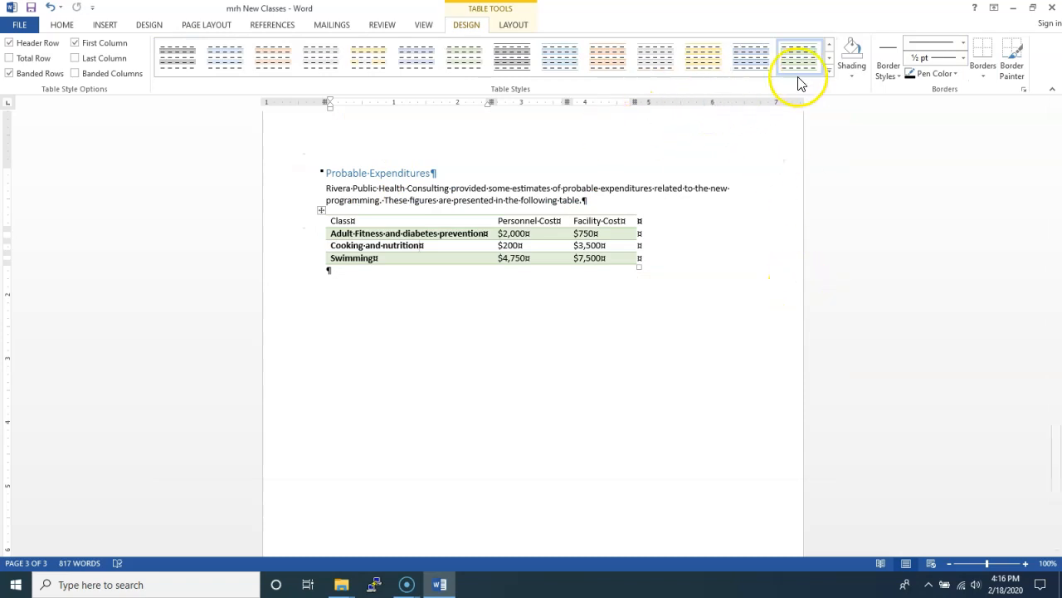
Apply the green grid style with a solid header row and banded rows to the table, and turn off First Column formatting.
{"action": "left_click", "coordinate": [828, 72]}
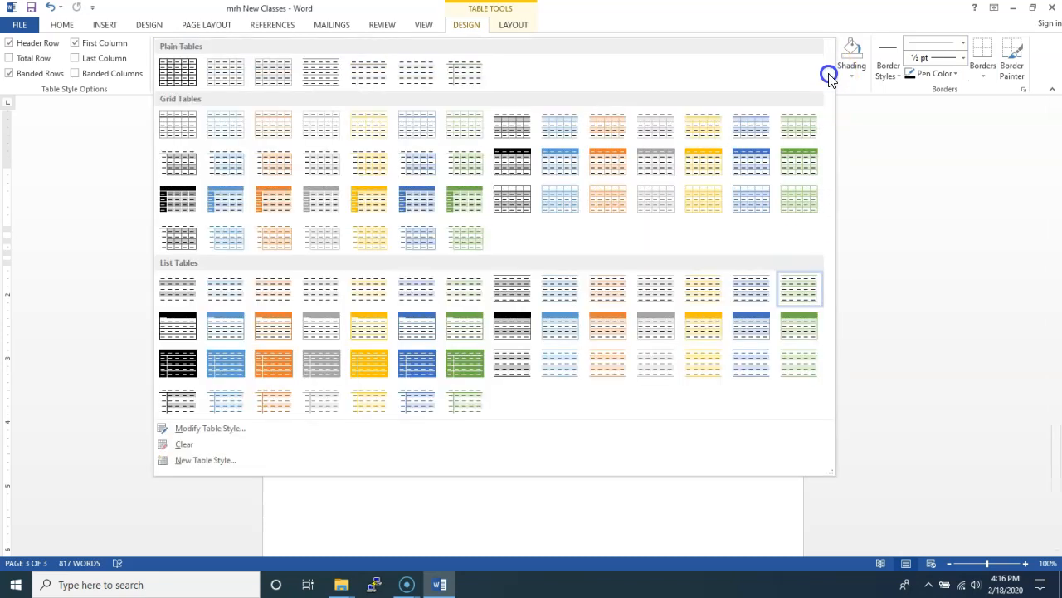
{"action": "left_click", "coordinate": [799, 162]}
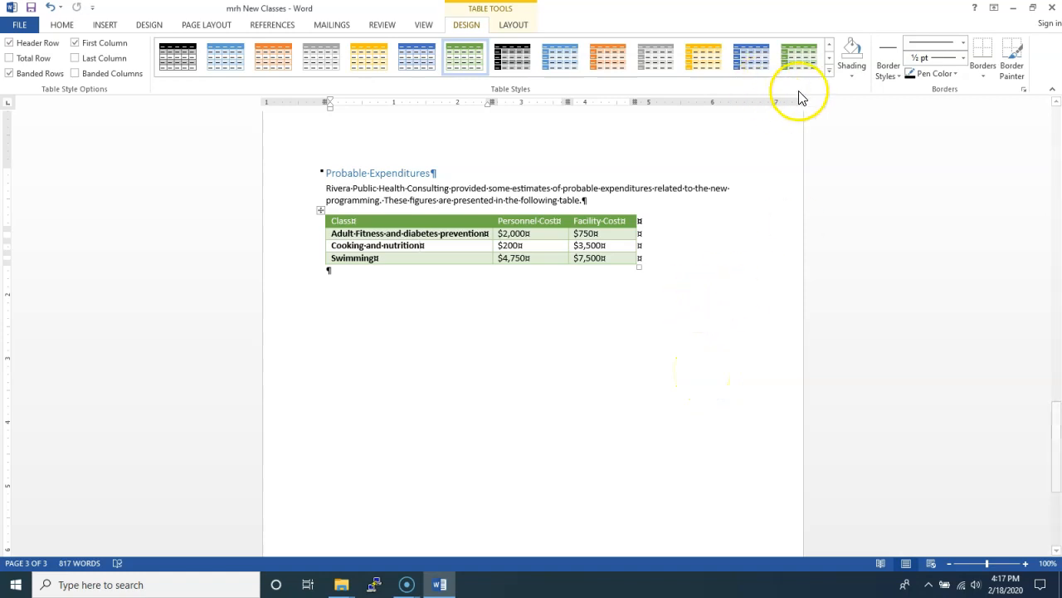
{"action": "left_click", "coordinate": [828, 70]}
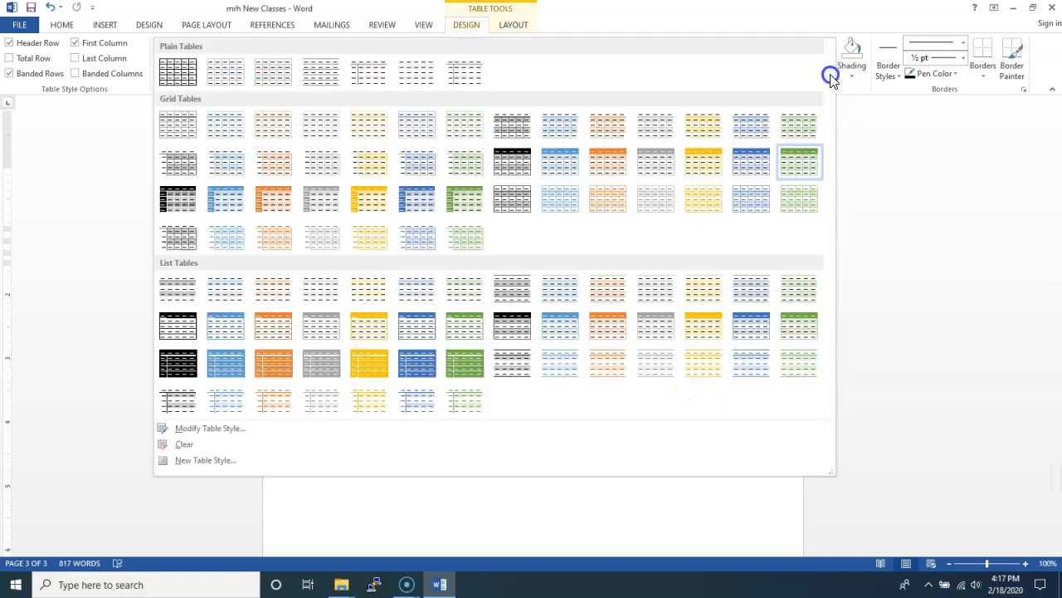
{"action": "left_click", "coordinate": [811, 170]}
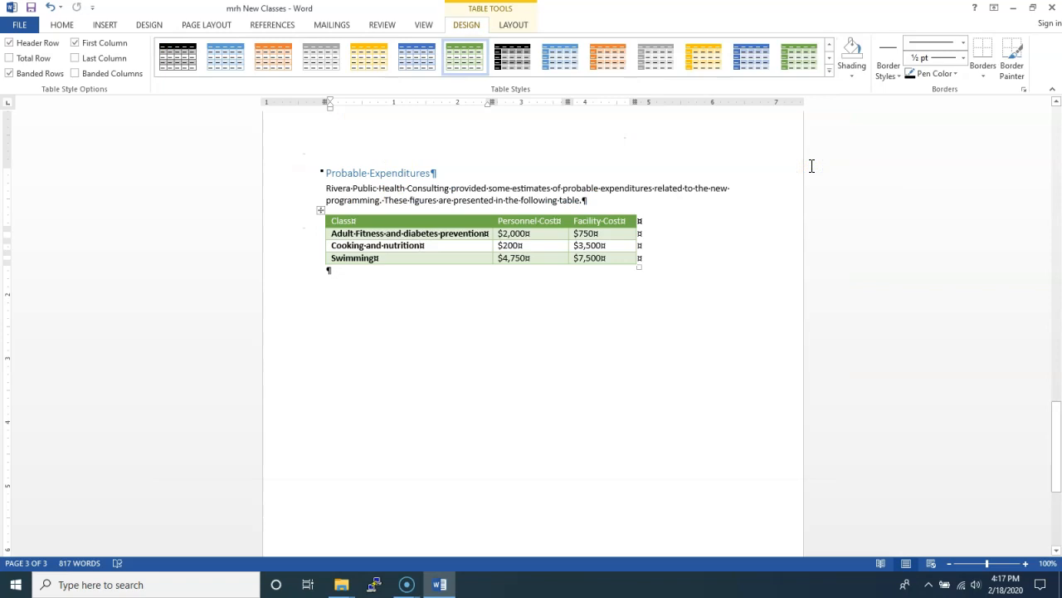
{"action": "left_click", "coordinate": [803, 167]}
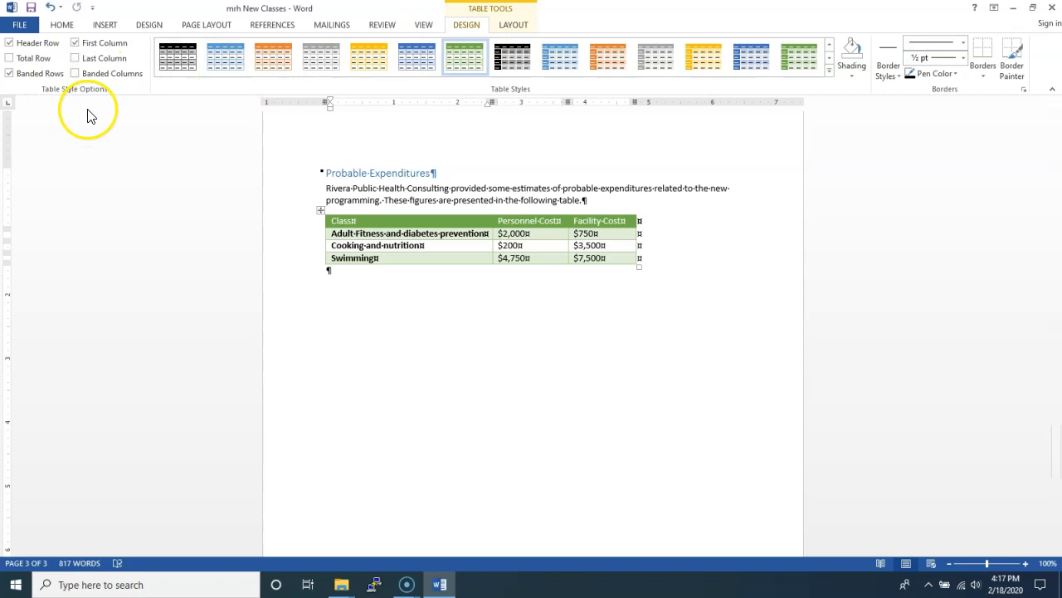
{"action": "left_click", "coordinate": [76, 43]}
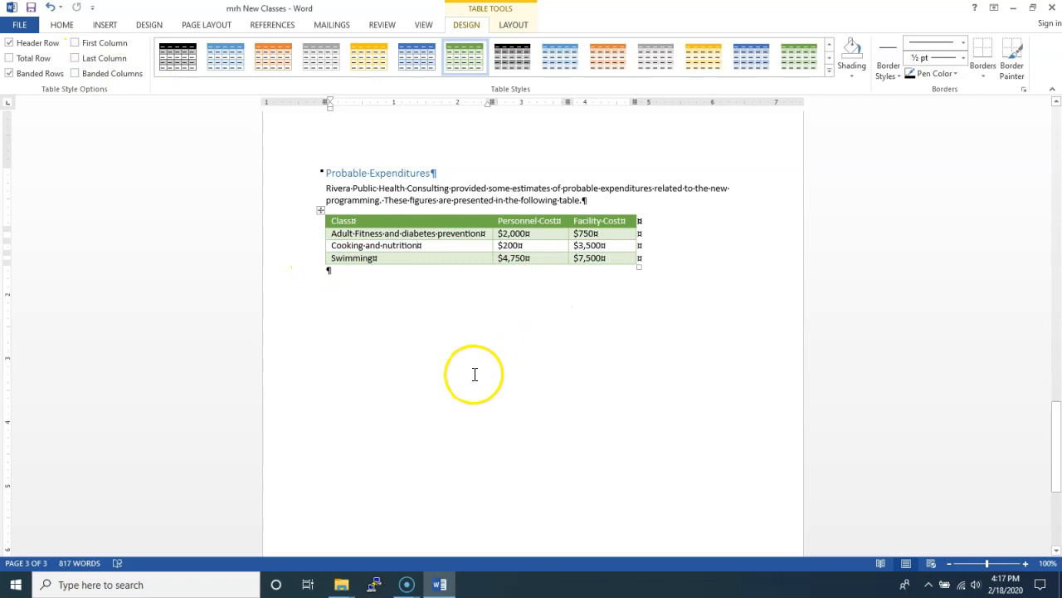
Hide the formatting marks to preview the styled table, show them again and return to the table design options.
{"action": "left_click", "coordinate": [63, 29]}
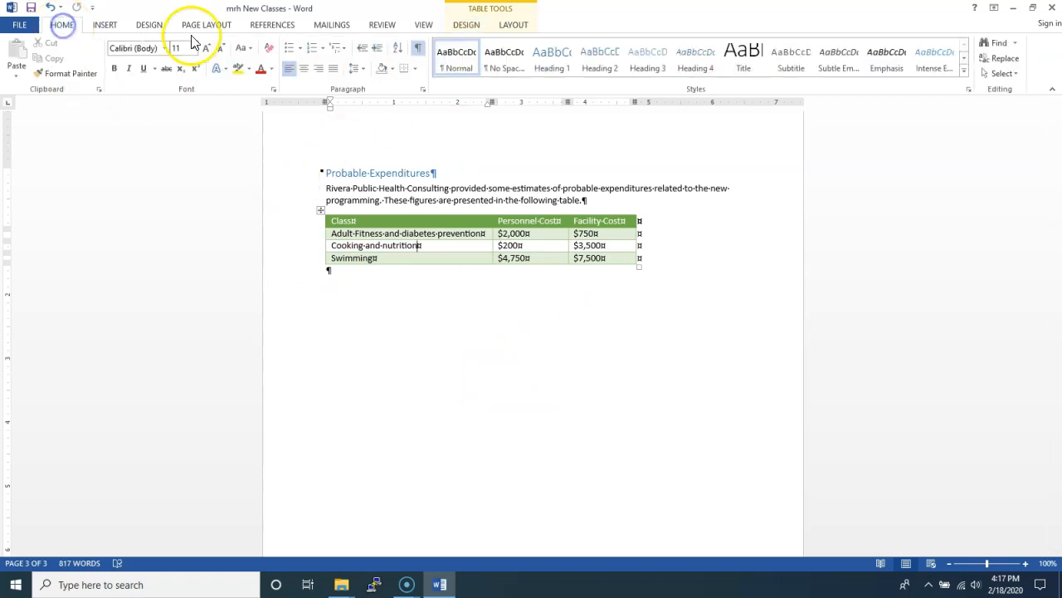
{"action": "left_click", "coordinate": [419, 50]}
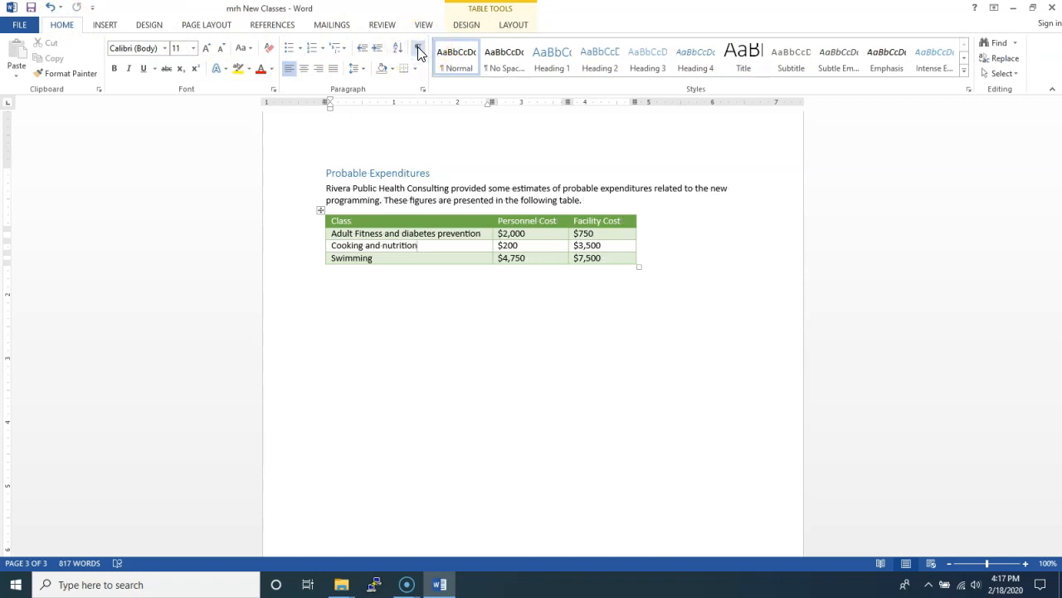
{"action": "left_click", "coordinate": [419, 49]}
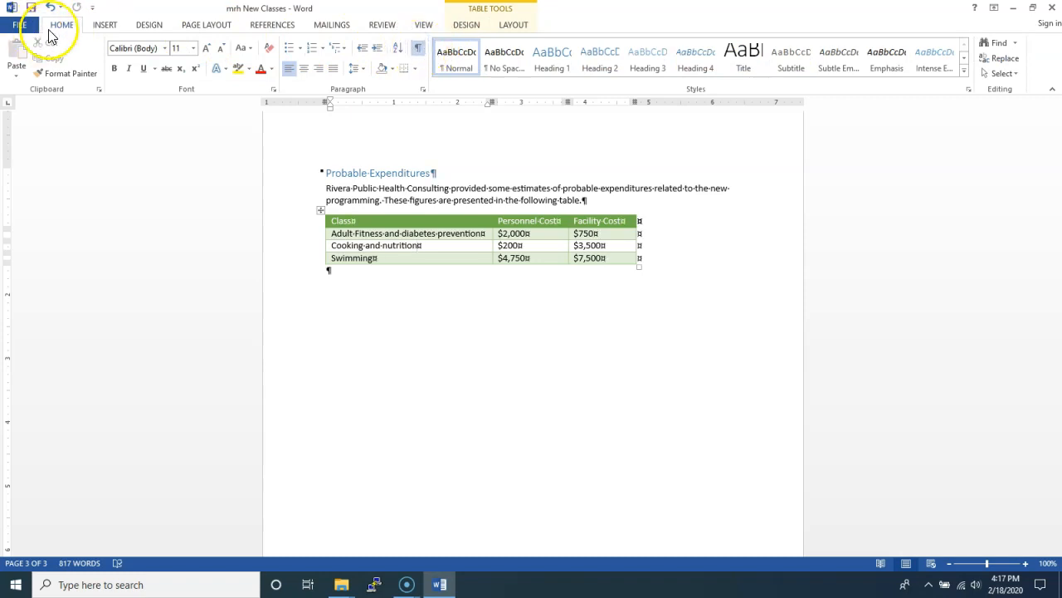
{"action": "left_click", "coordinate": [516, 27]}
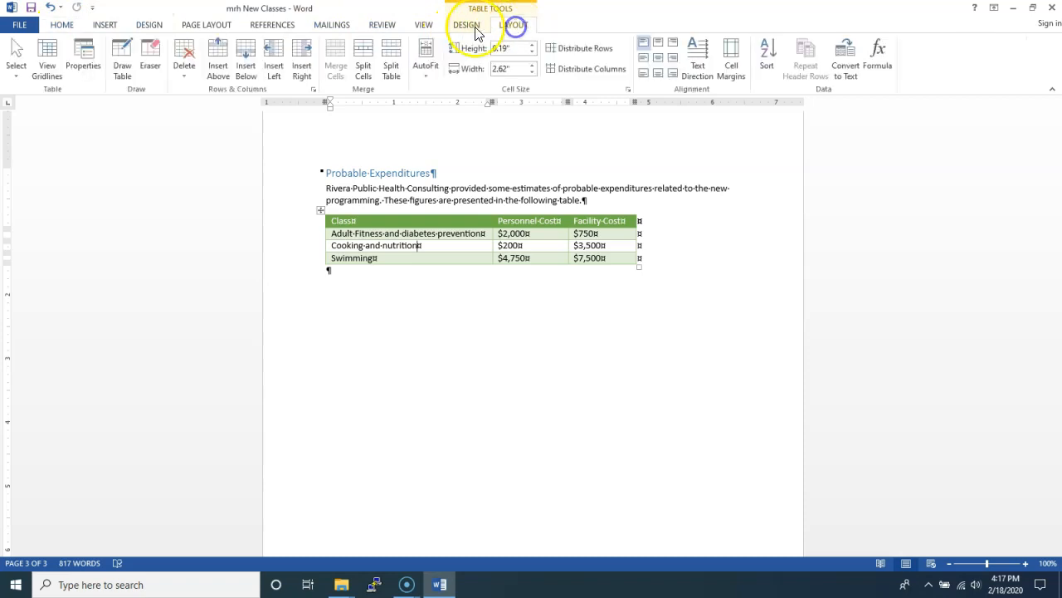
{"action": "left_click", "coordinate": [468, 30]}
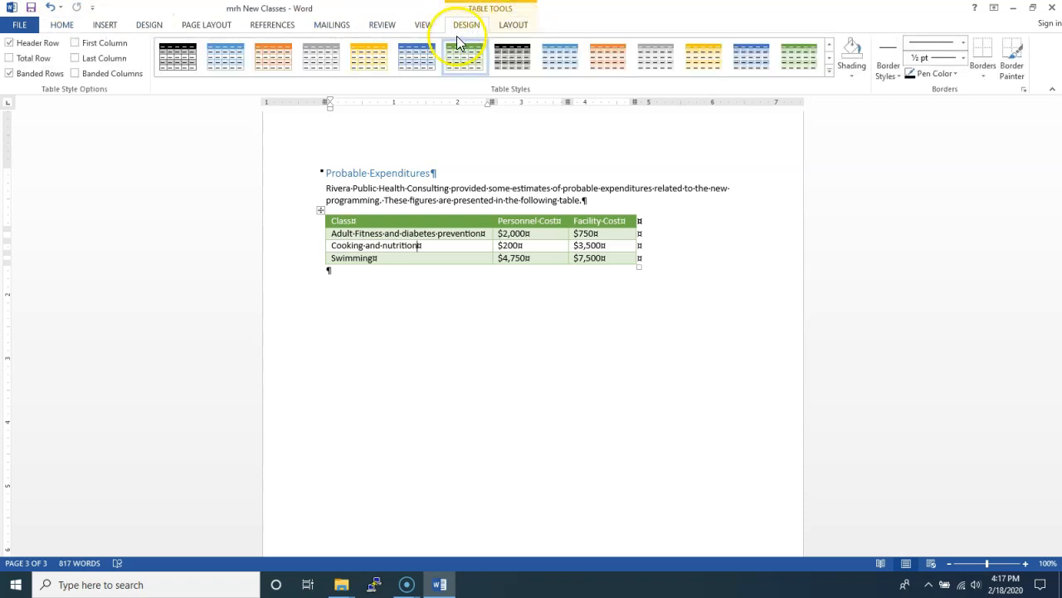
Save the document and browse the full gallery of plain, grid and list table styles without choosing another style.
{"action": "left_click", "coordinate": [31, 8]}
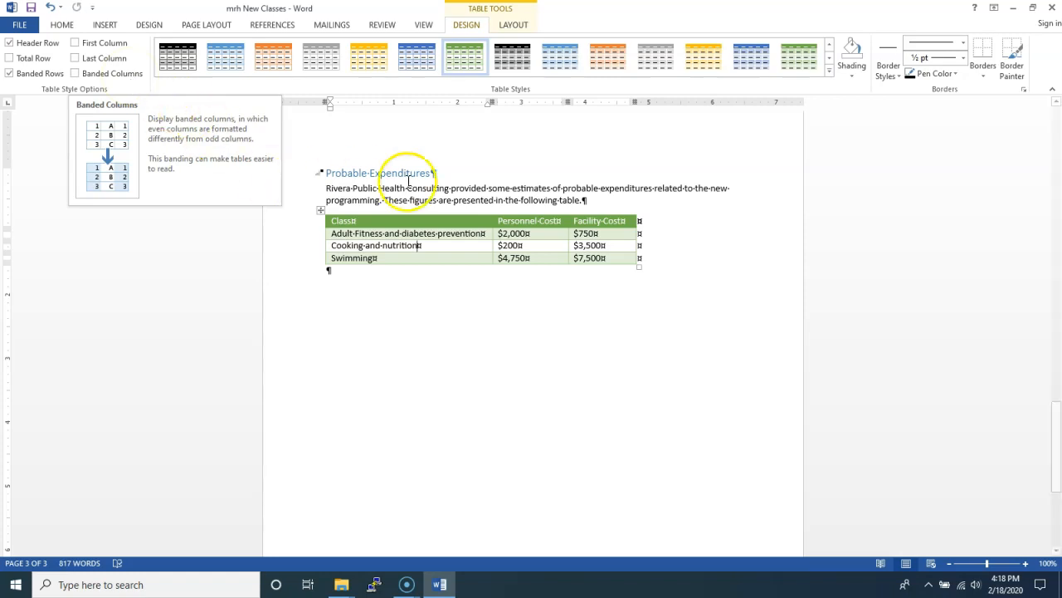
{"action": "left_click", "coordinate": [516, 86]}
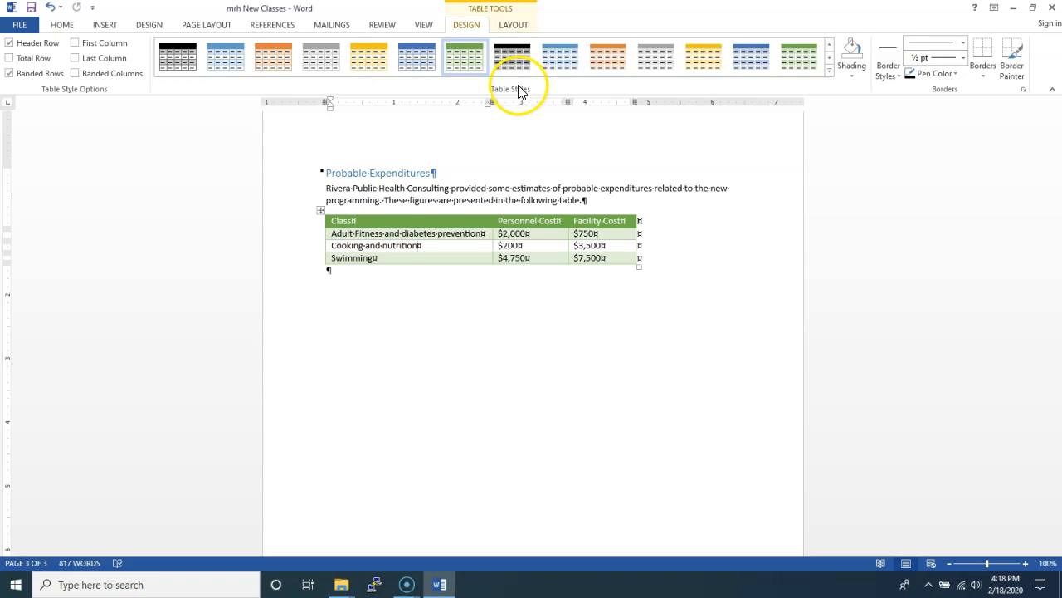
{"action": "left_click", "coordinate": [828, 70]}
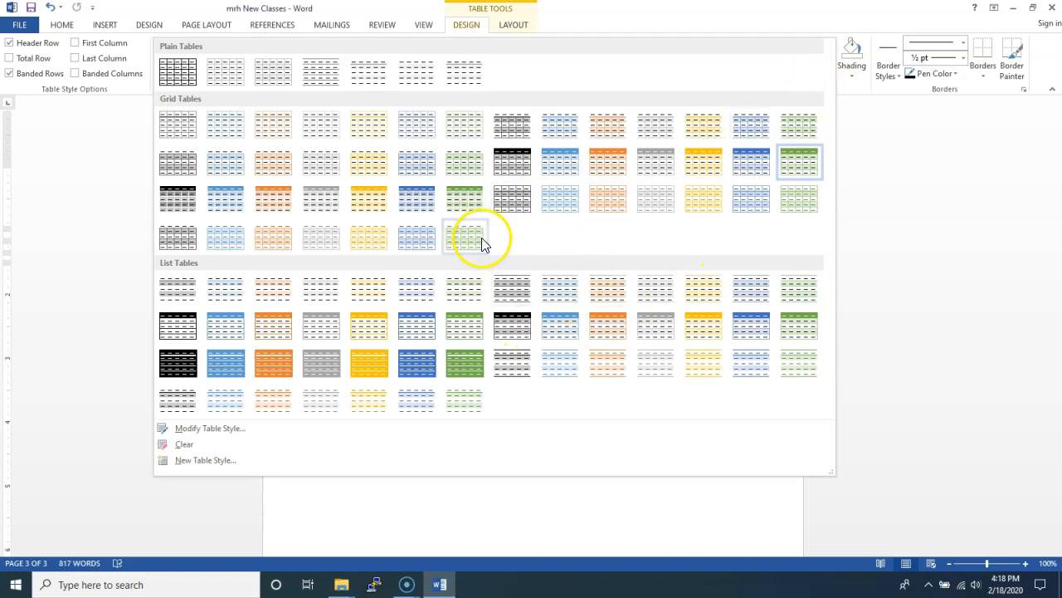
{"action": "left_click", "coordinate": [31, 579]}
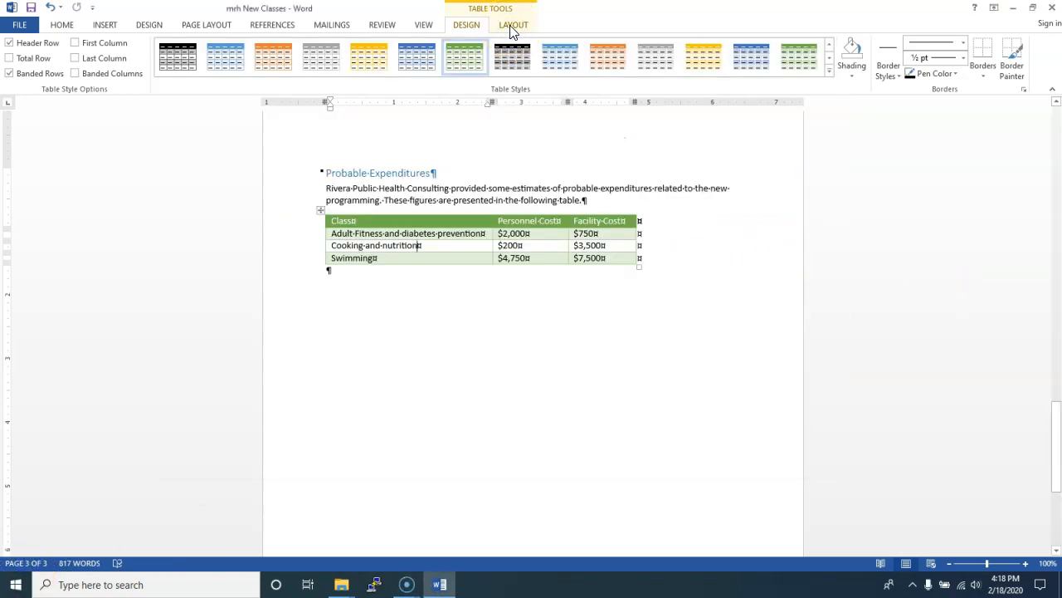
Show the table gridlines for the expenditures table and hide them again.
{"action": "left_click", "coordinate": [512, 28]}
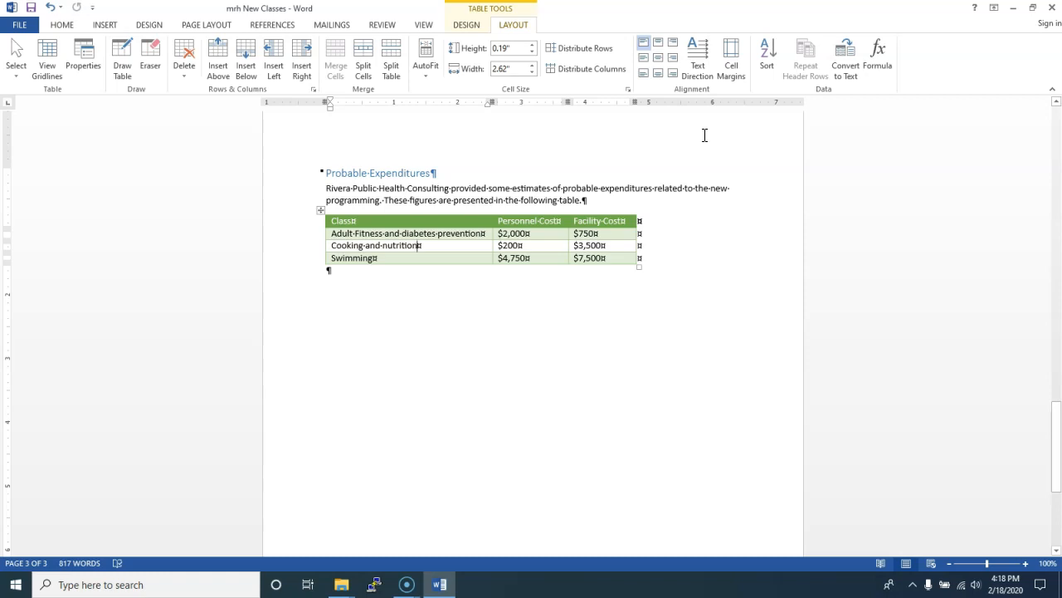
{"action": "left_click", "coordinate": [48, 58]}
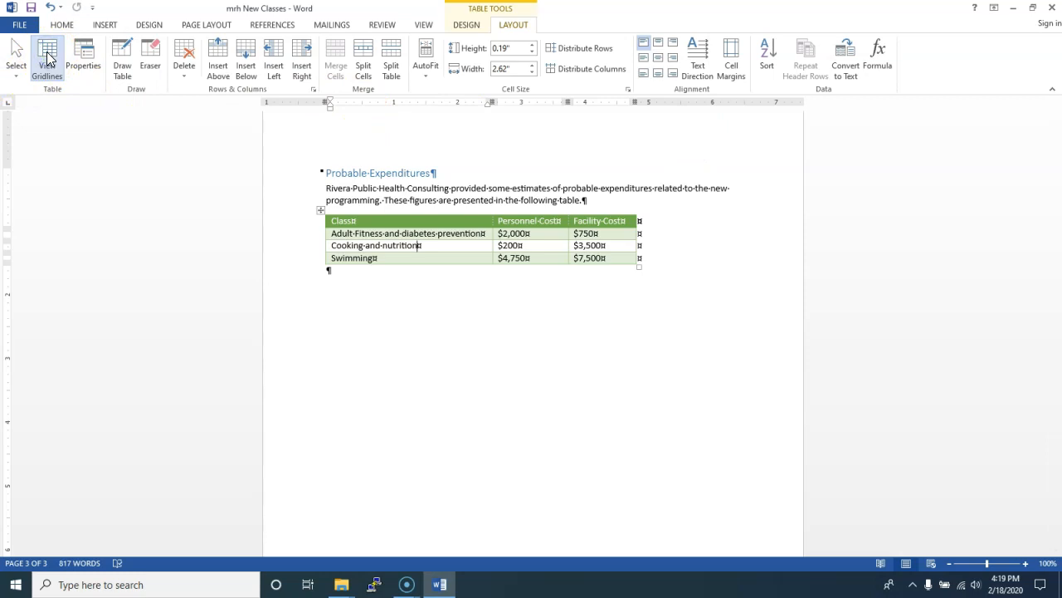
{"action": "left_click", "coordinate": [46, 58]}
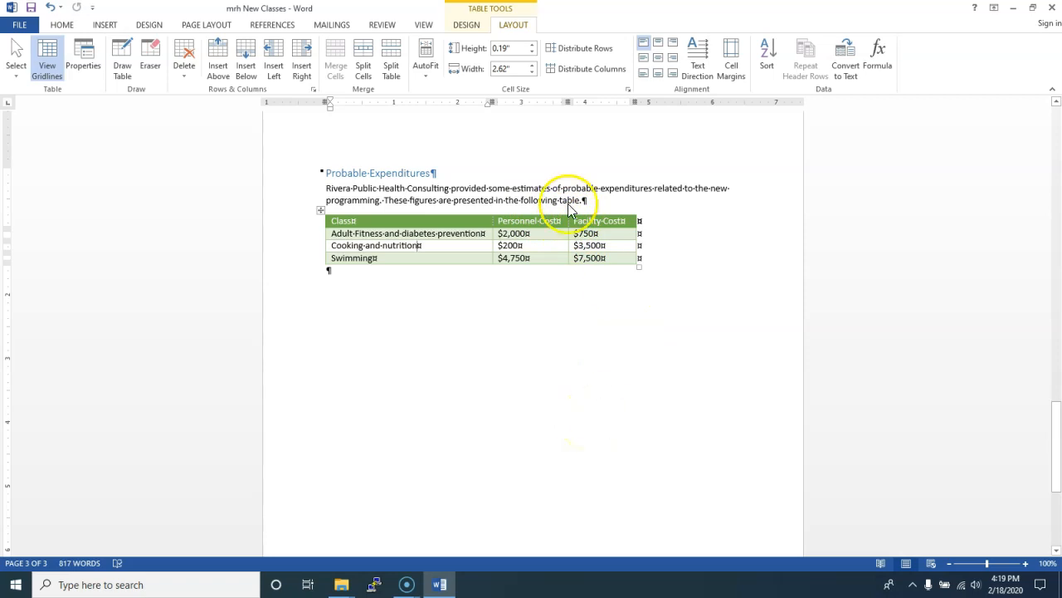
{"action": "left_click", "coordinate": [57, 63]}
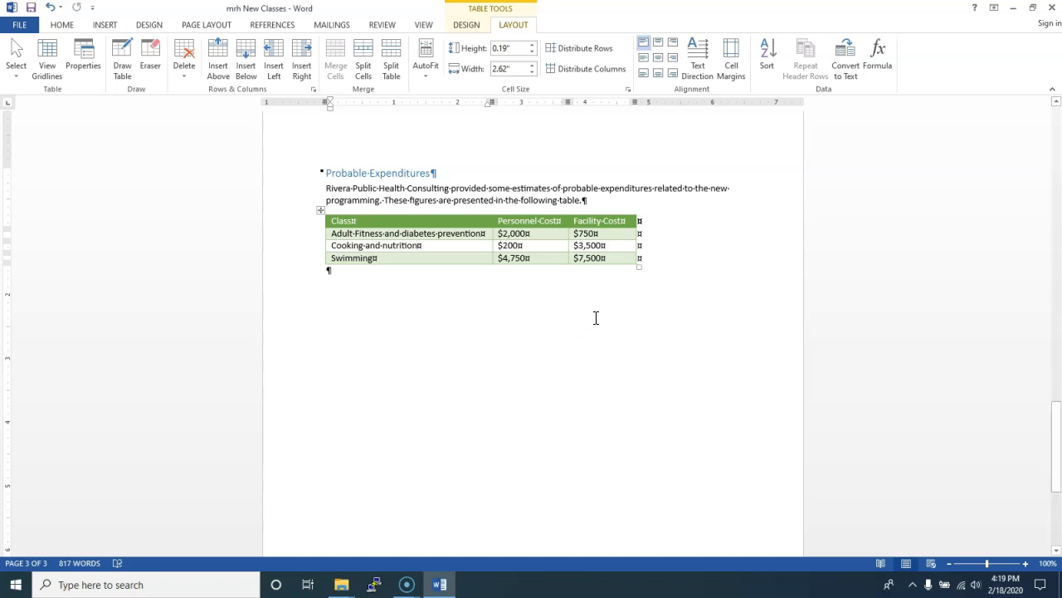
Select the whole expenditures table, try activating the Border Painter, and switch it off without painting any border.
{"action": "left_click", "coordinate": [322, 208]}
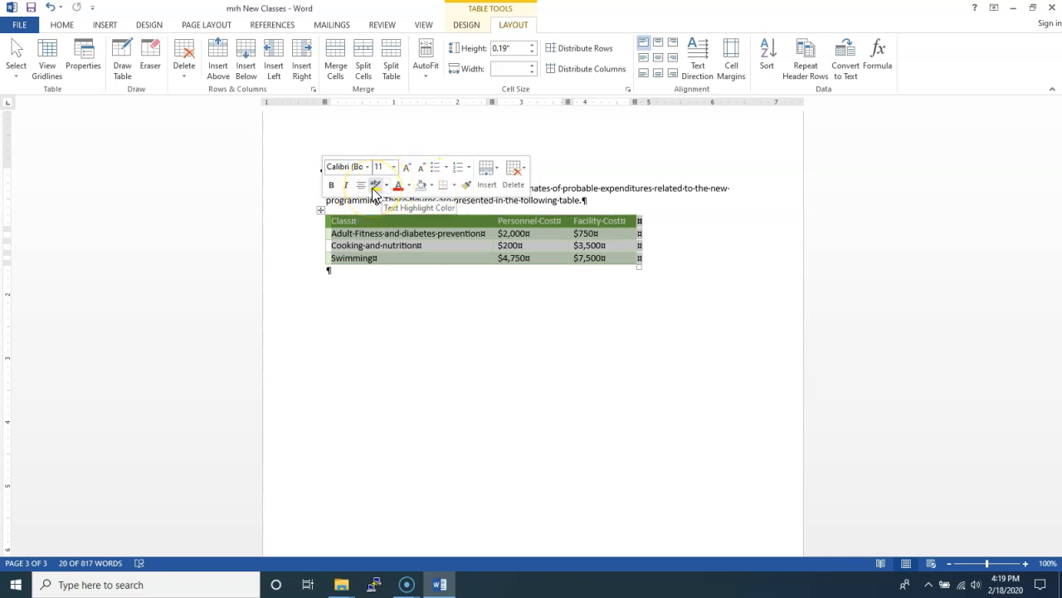
{"action": "left_click", "coordinate": [466, 25]}
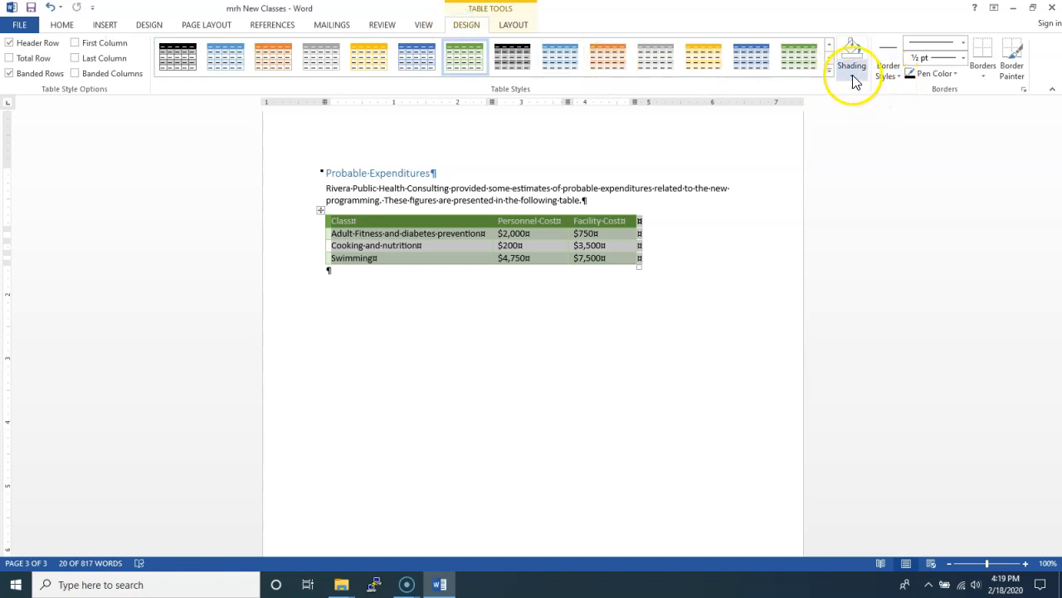
{"action": "left_click", "coordinate": [1013, 67]}
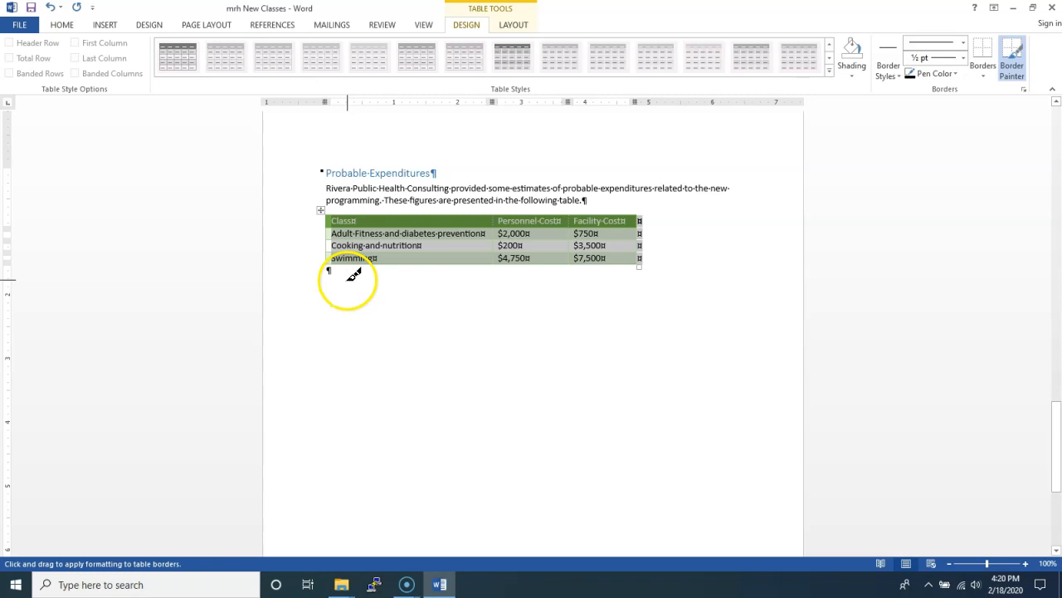
{"action": "left_click", "coordinate": [1013, 52]}
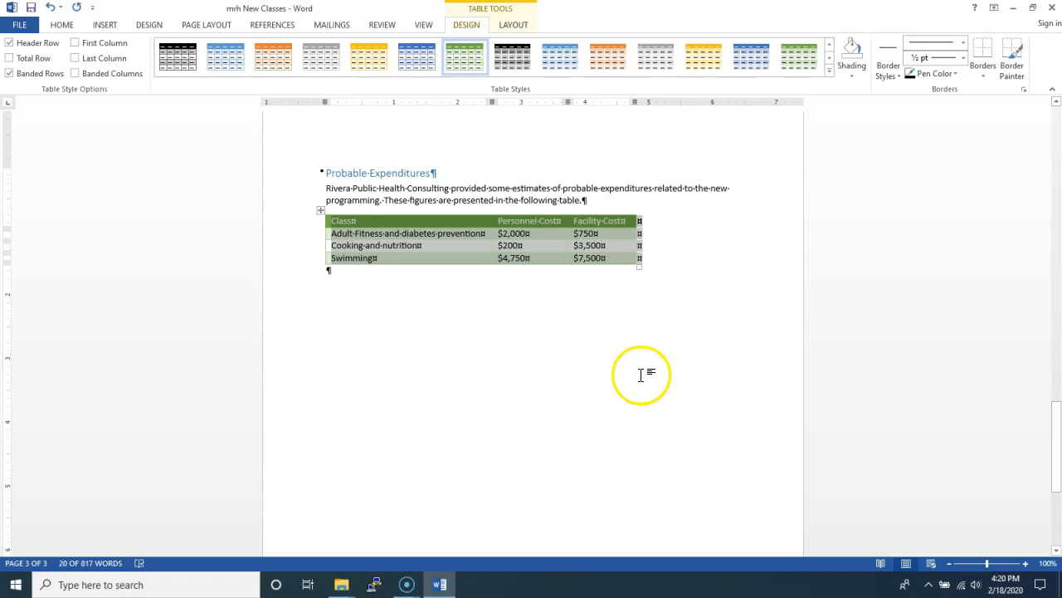
Deselect the expenditures table and save the document.
{"action": "left_click", "coordinate": [703, 386]}
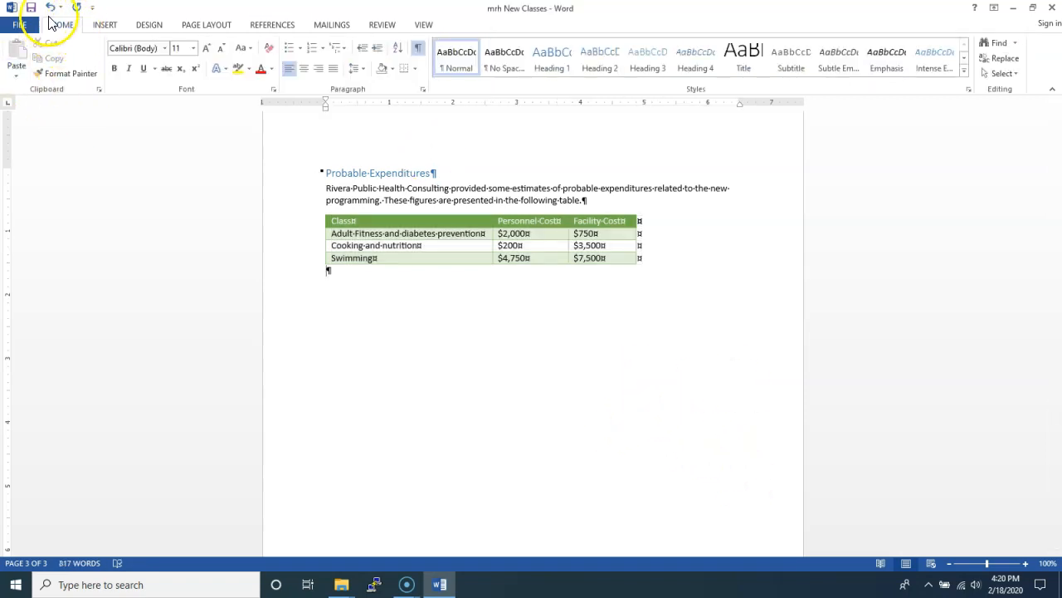
{"action": "left_click", "coordinate": [33, 12]}
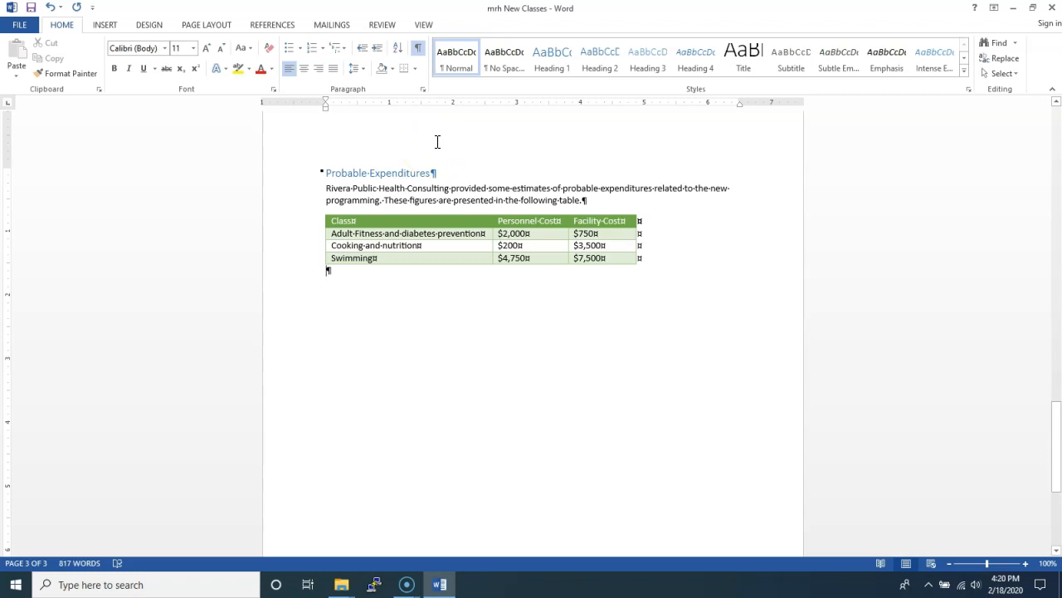
{"action": "left_click", "coordinate": [424, 146]}
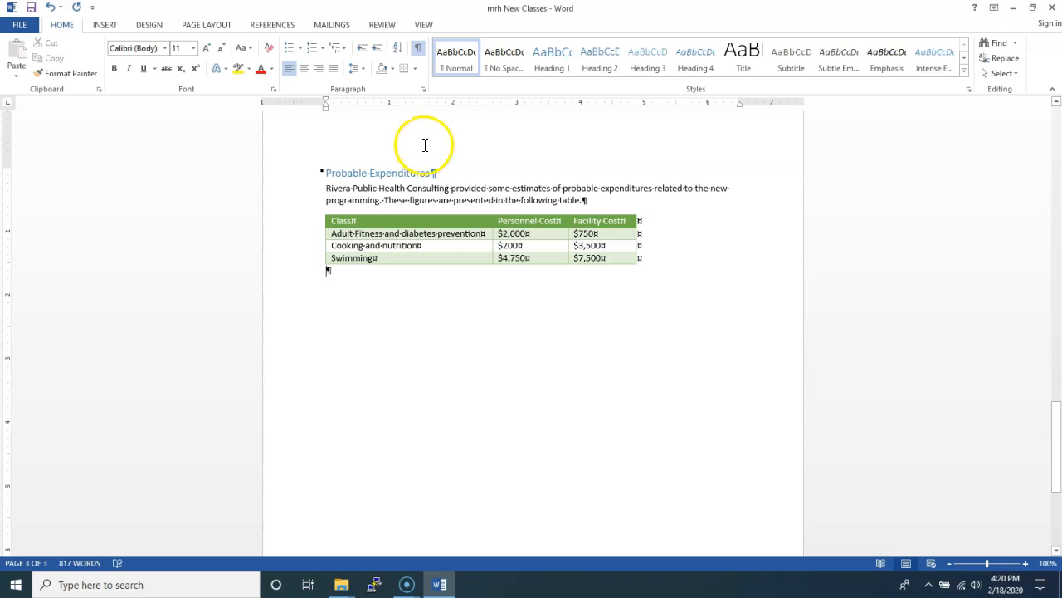